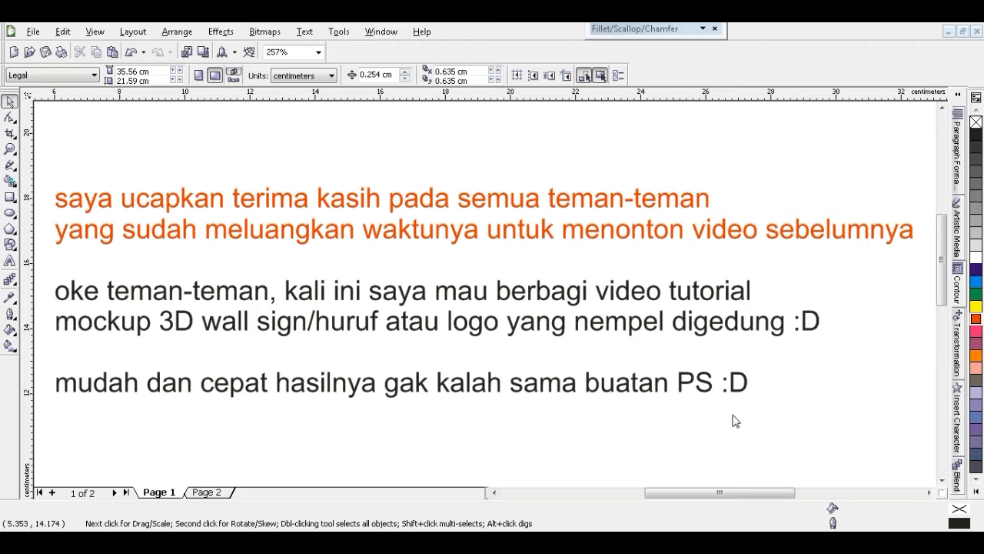
Switch to Page 2 and fit the whole building photo in view
click(214, 495)
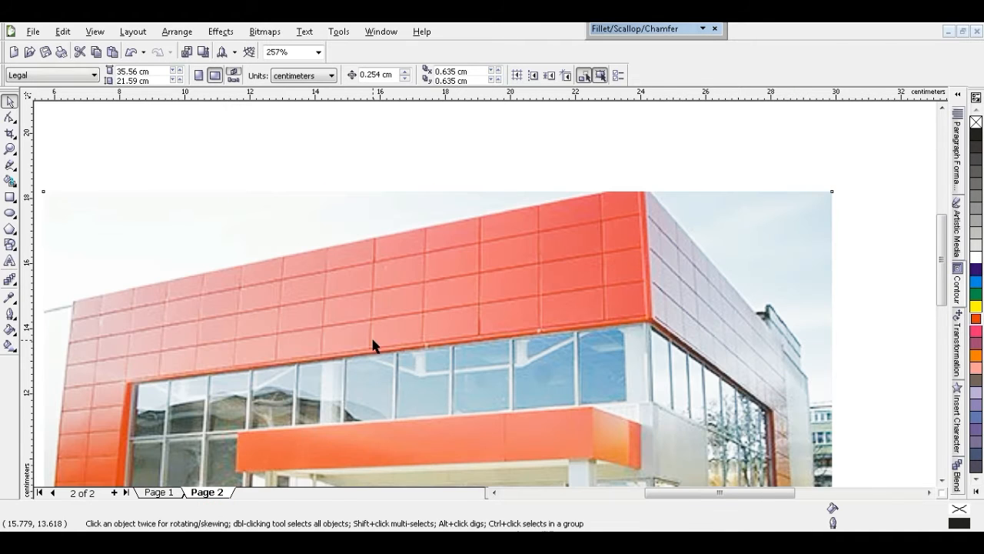
click(373, 340)
scroll(373, 340, down, 1)
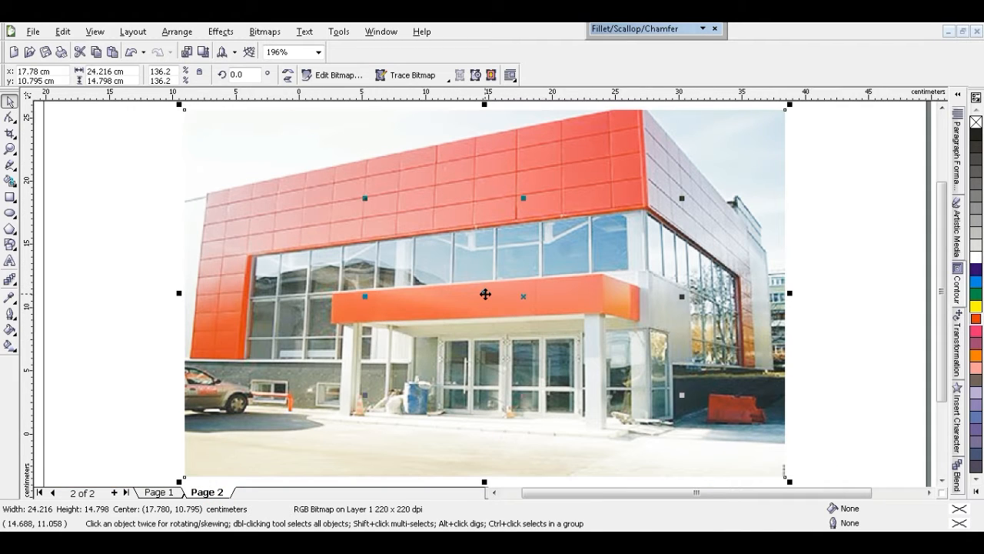
scroll(421, 266, down, 2)
key(F2)
drag(289, 156, 788, 470)
click(719, 382)
click(629, 350)
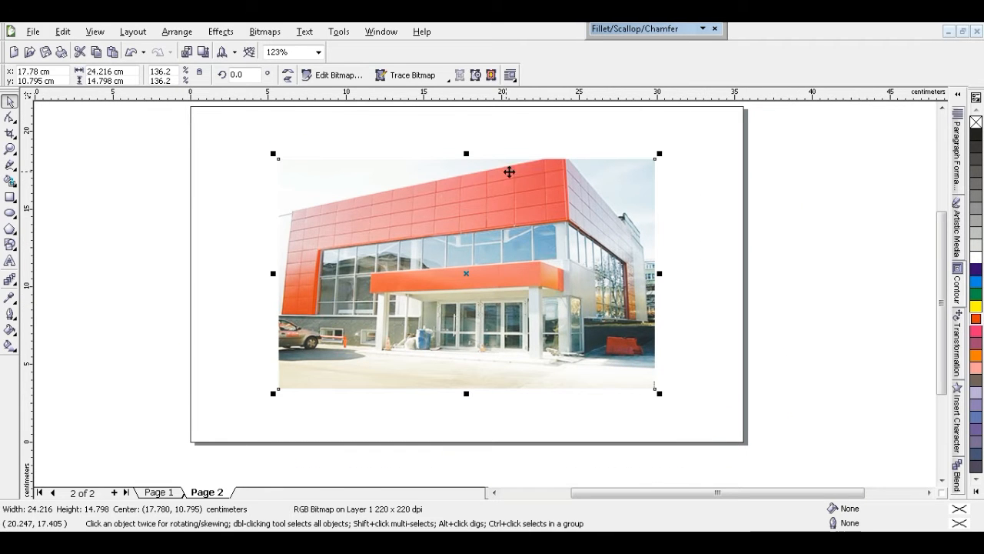
click(180, 203)
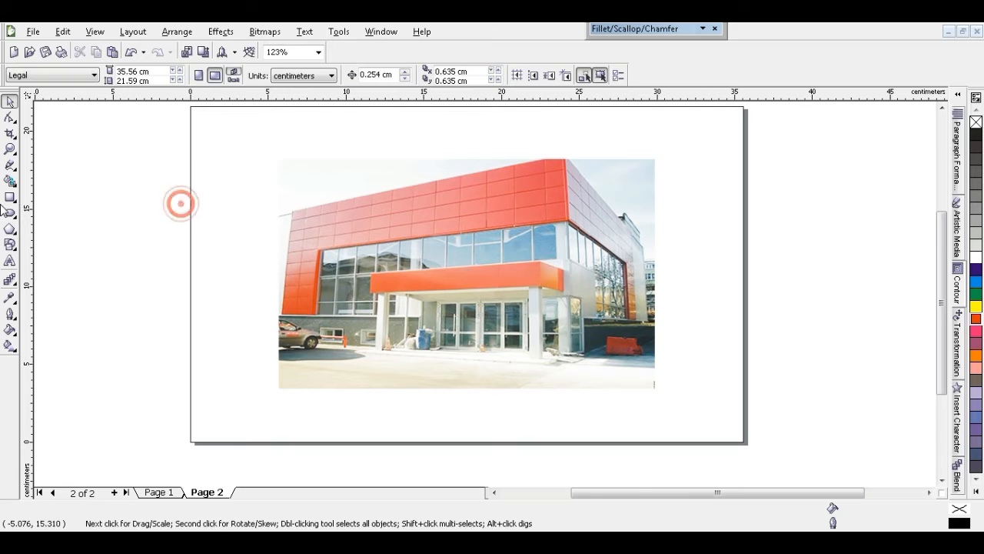
Add the artistic text "area yang akan ditempel nama perusahaan" above the building photo
click(10, 262)
click(335, 136)
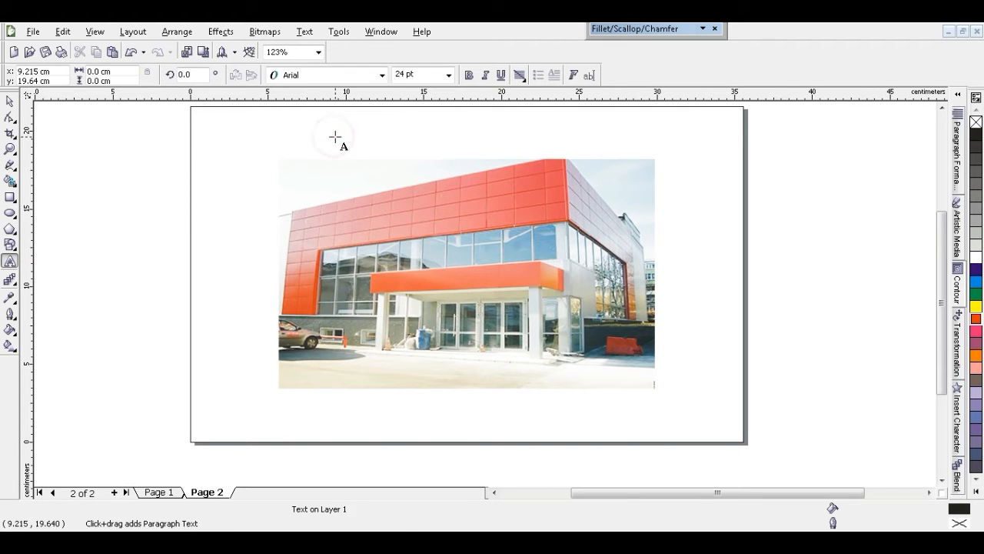
text(area yang)
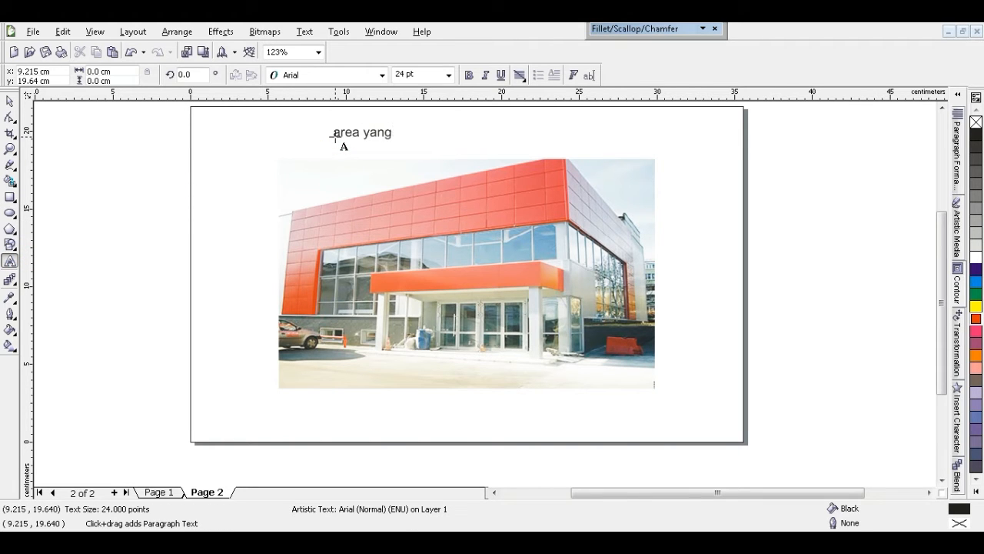
text( akan ditempel nama perusahaan)
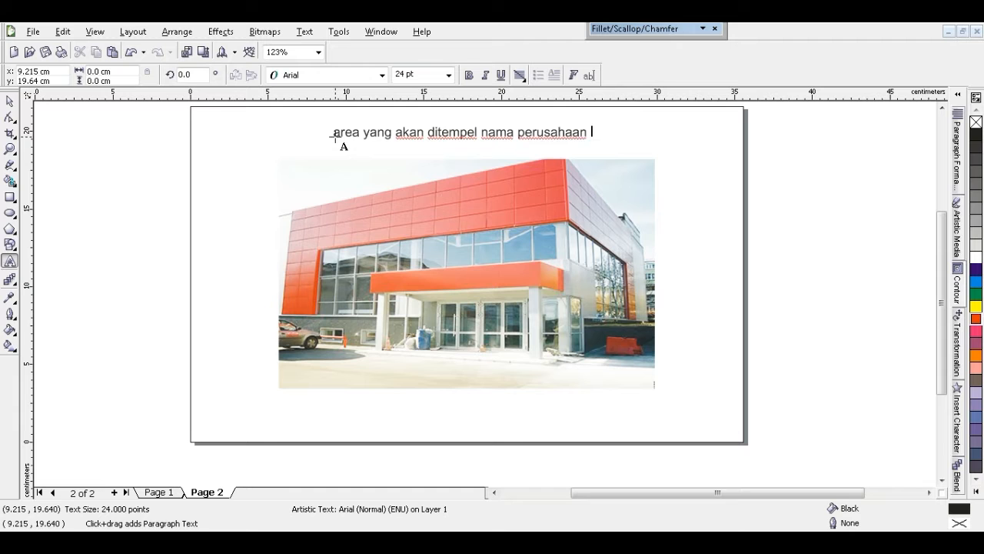
key(ctrl+space)
Draw a straight pointer line from the caption down to the red facade and set its outline width to 1.0 mm
click(9, 166)
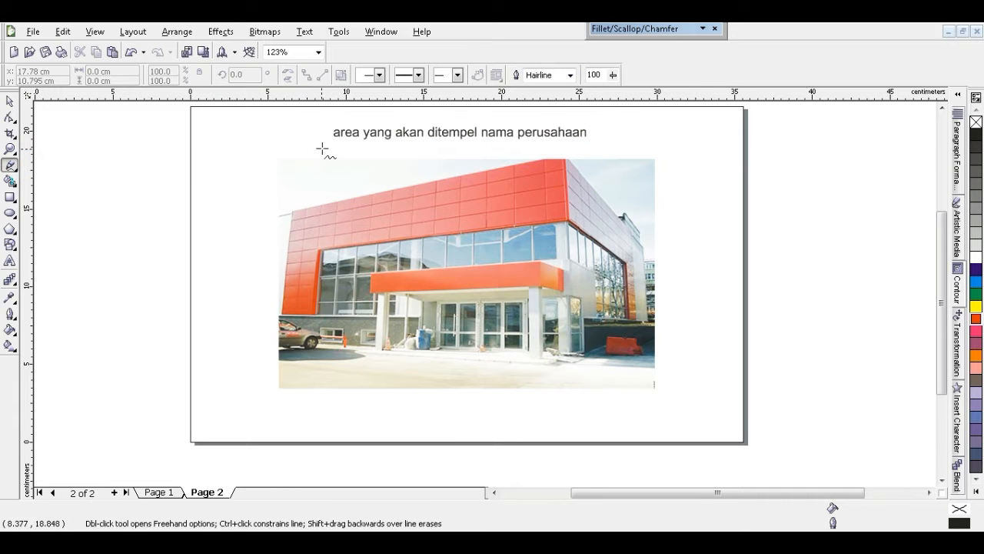
click(436, 145)
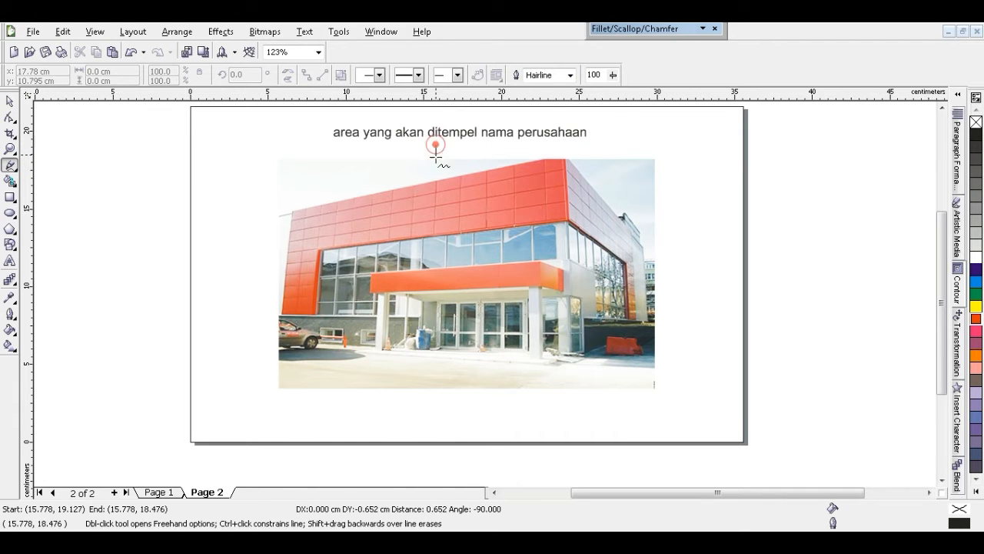
click(439, 201)
key(space)
click(571, 75)
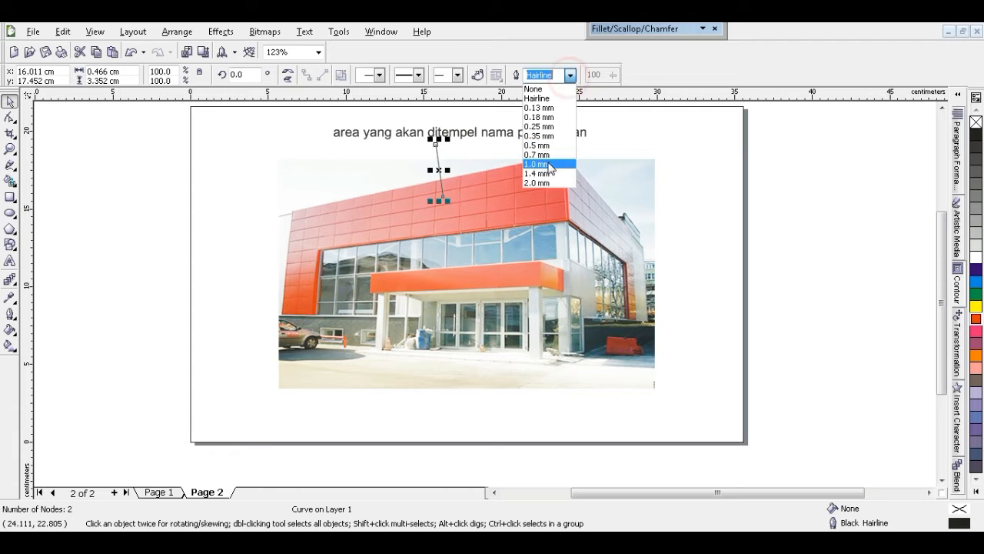
click(550, 165)
click(769, 141)
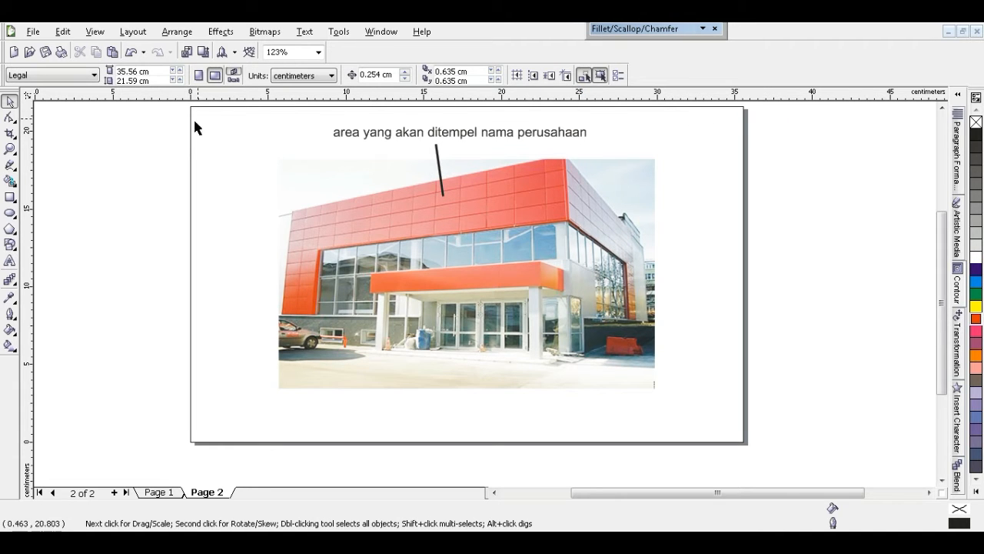
Delete the caption and its pointer line above the photo
drag(251, 113, 793, 241)
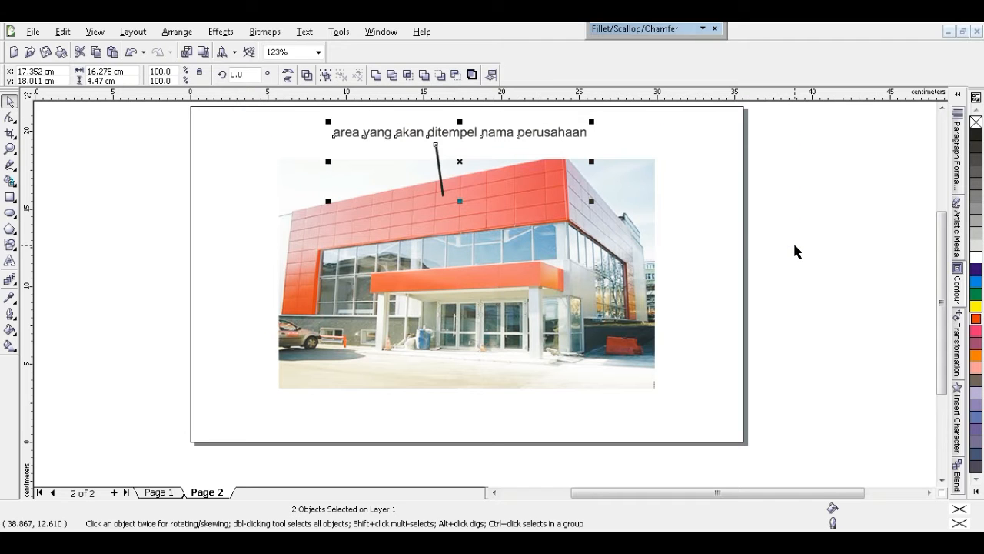
key(Delete)
click(725, 204)
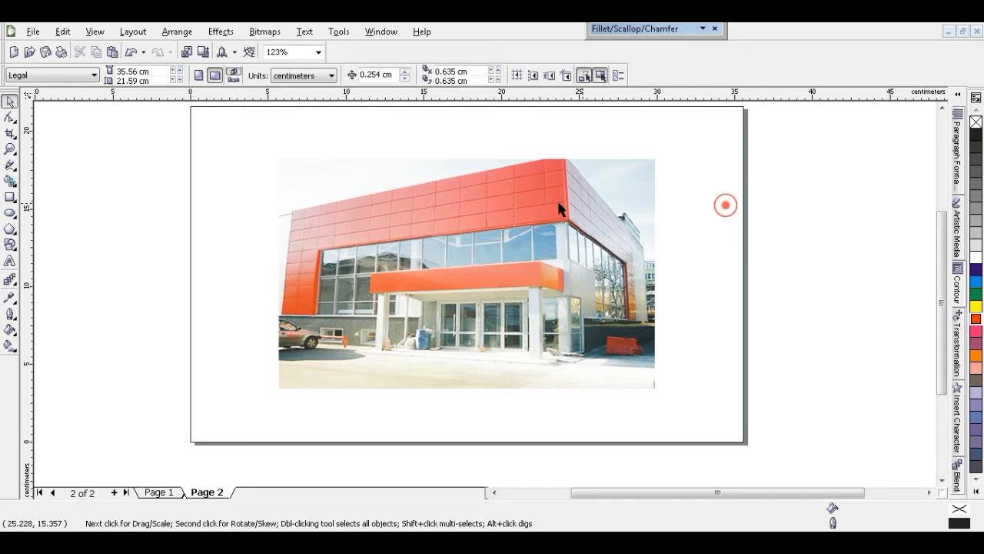
Add the artistic text "TOKO NGANU" beside the building photo and enlarge it to about 32.6 pt
click(9, 263)
click(137, 251)
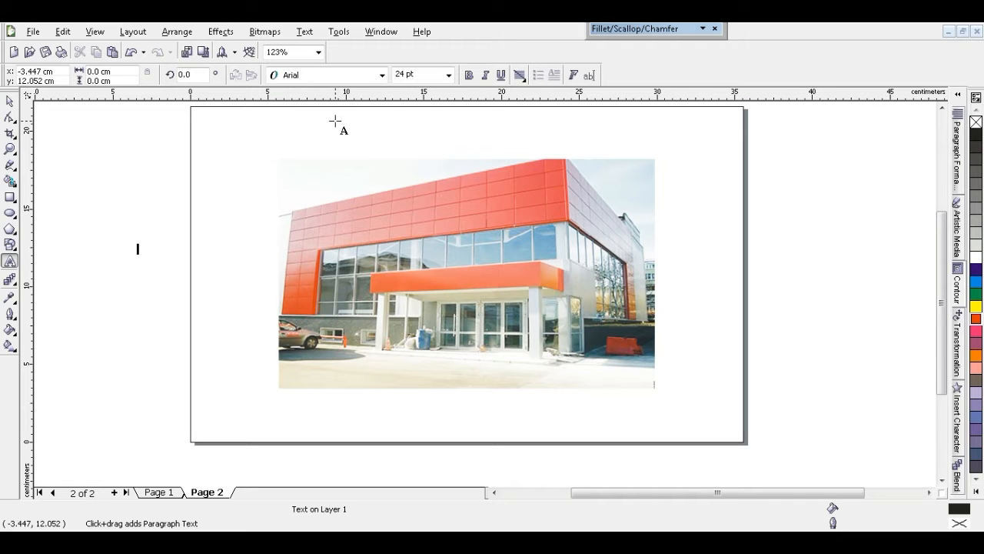
text(TOKO NGANU)
key(ctrl+space)
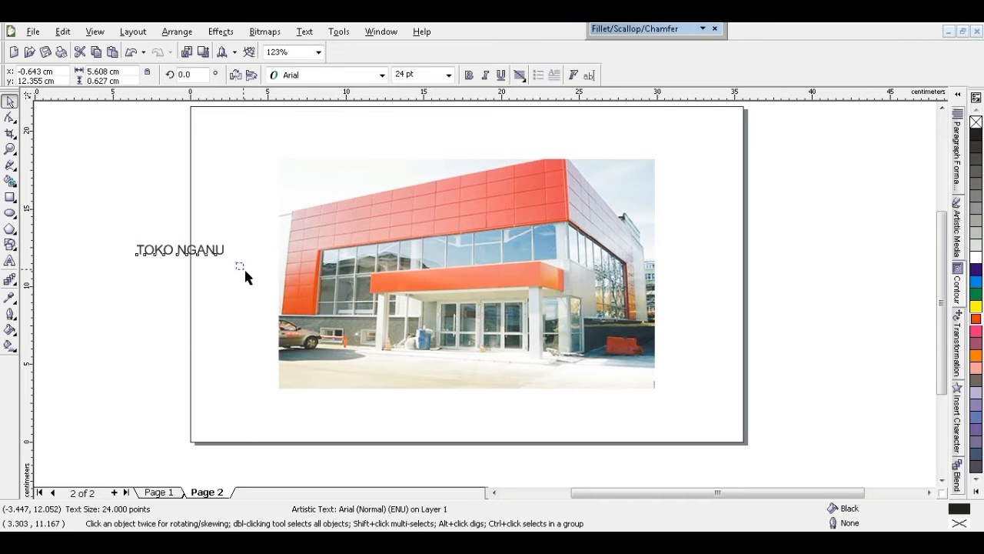
drag(231, 262, 256, 253)
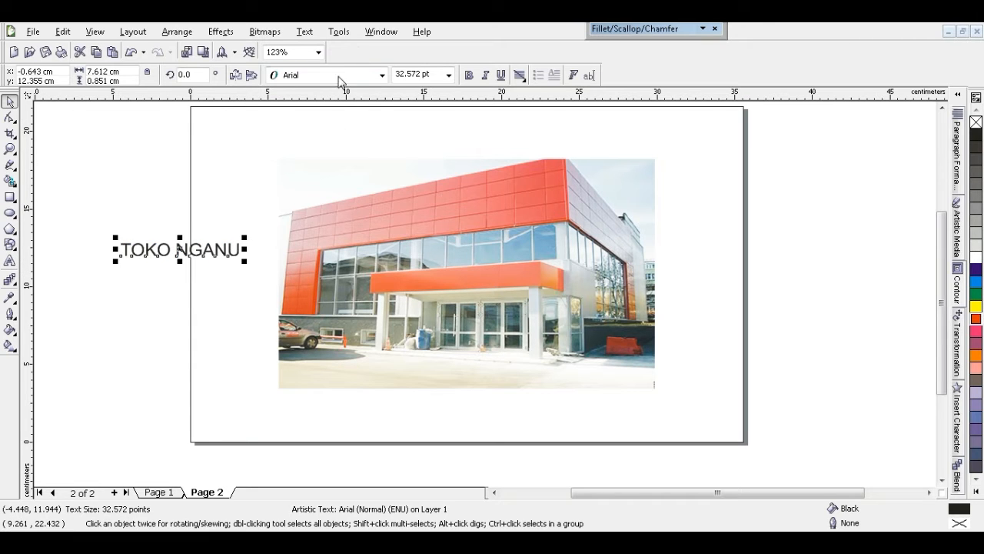
Set the font of the "TOKO NGANU" text to Digitalt
click(337, 76)
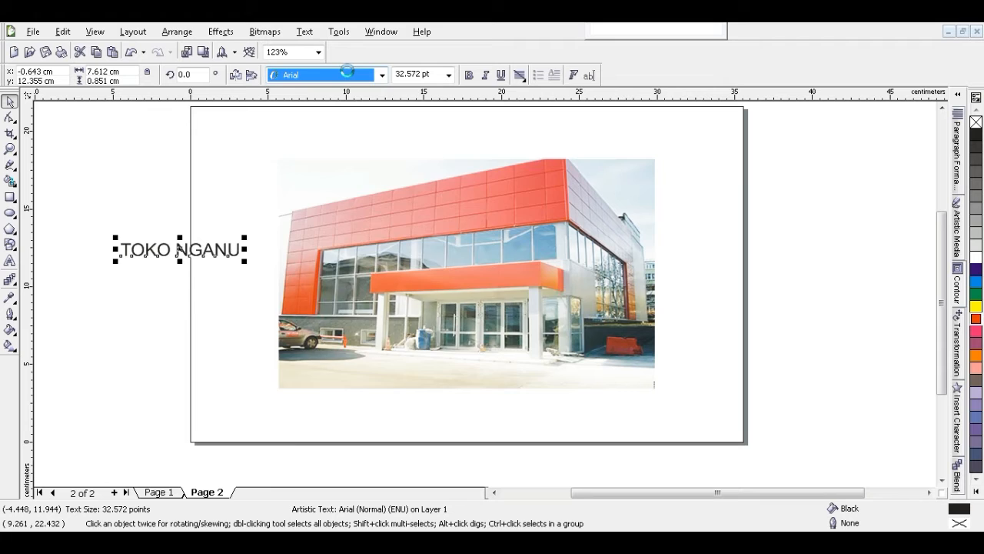
mouse_move(334, 123)
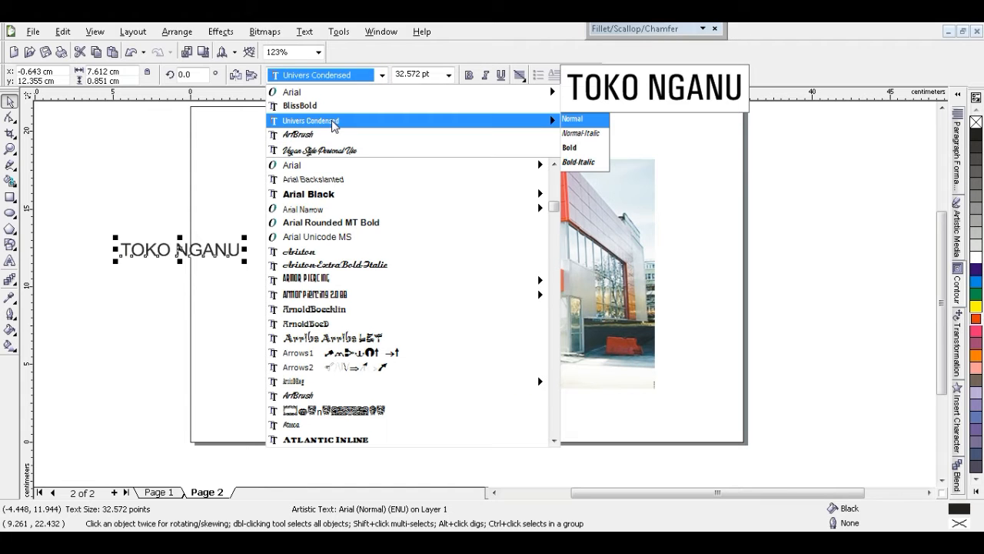
mouse_move(379, 303)
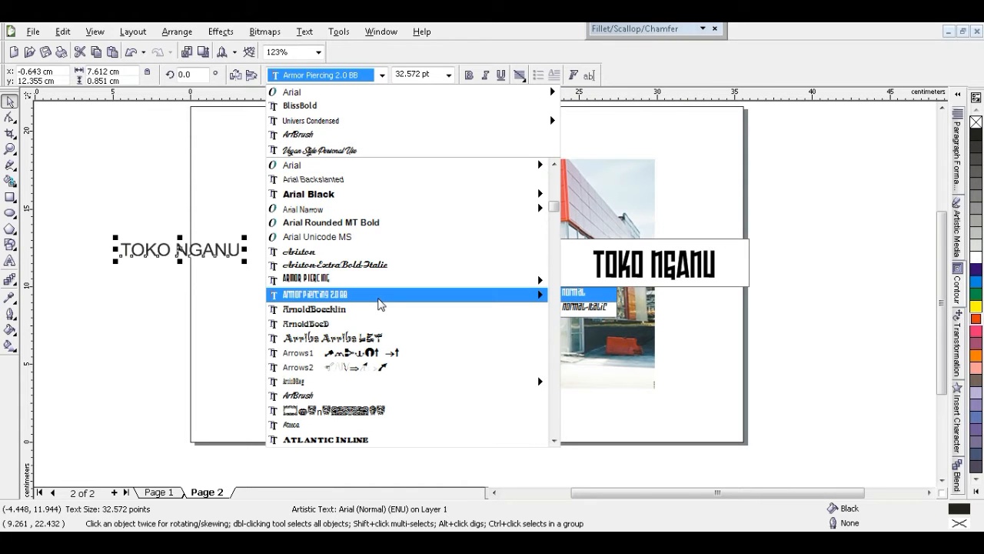
text(Di)
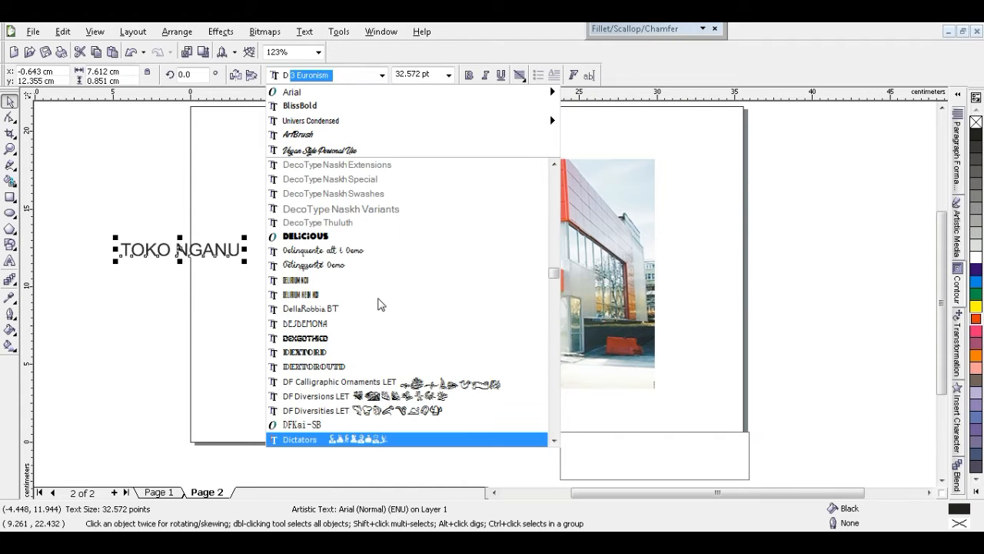
key(Down)
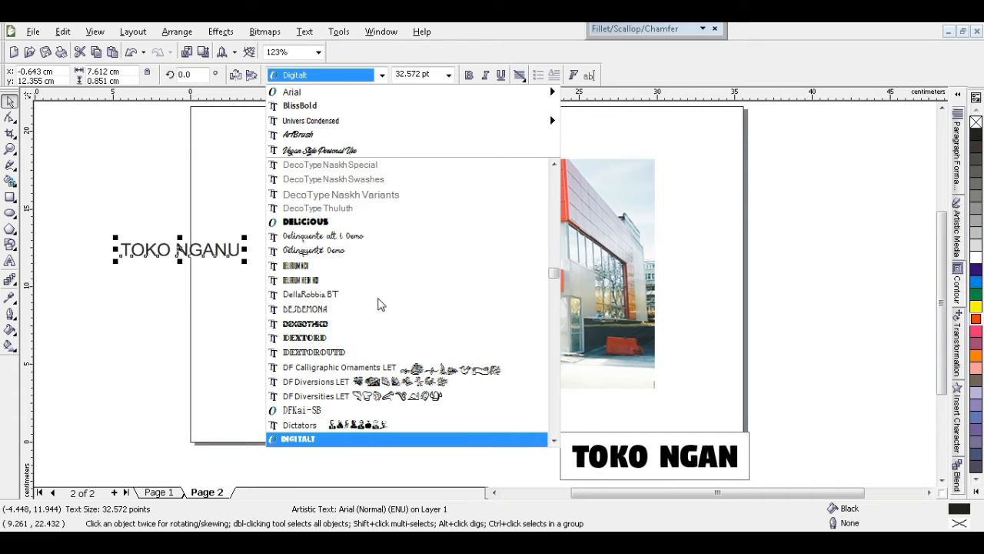
key(Return)
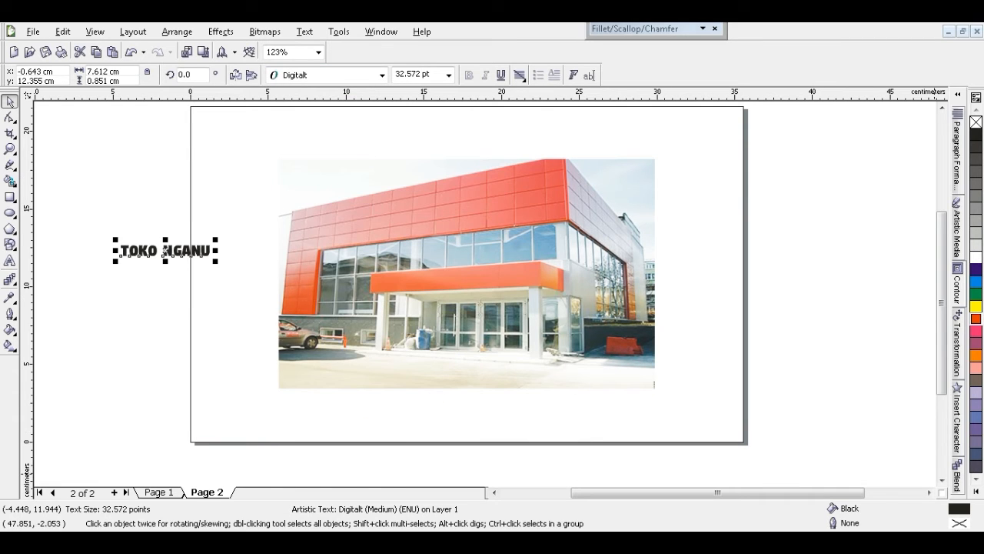
drag(869, 402, 869, 413)
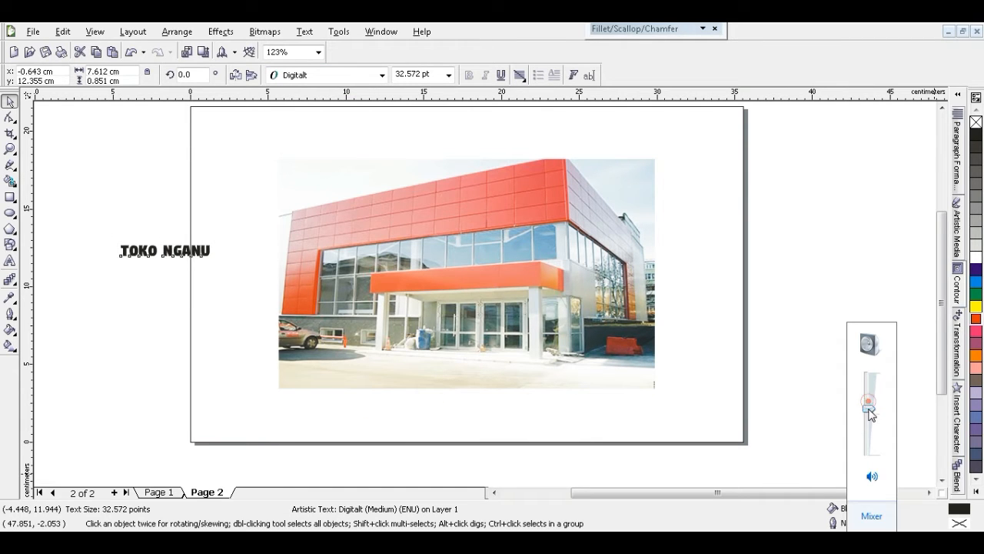
Place the "TOKO NGANU" text on the red facade, scale it to about 61 pt and fill it white
click(204, 251)
drag(216, 260, 508, 212)
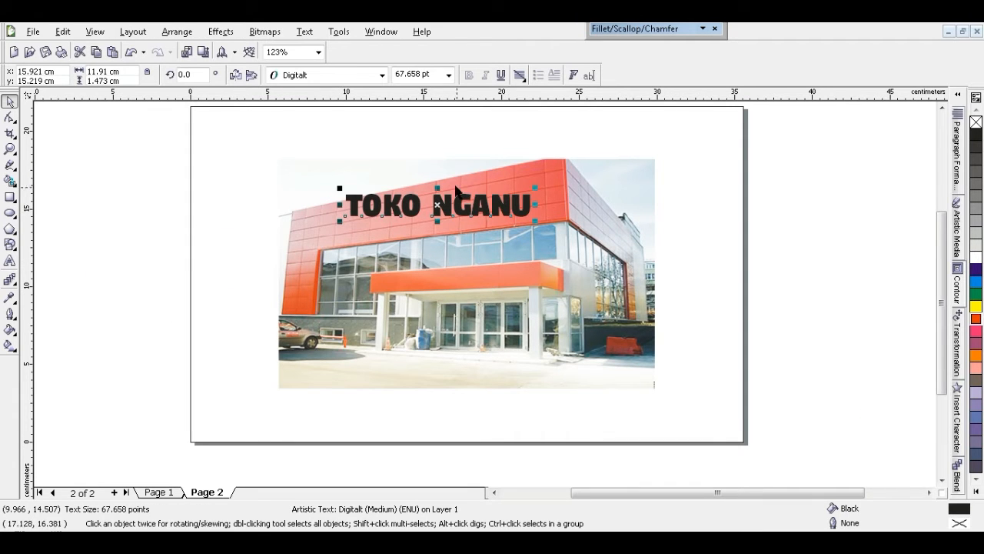
drag(277, 128, 594, 264)
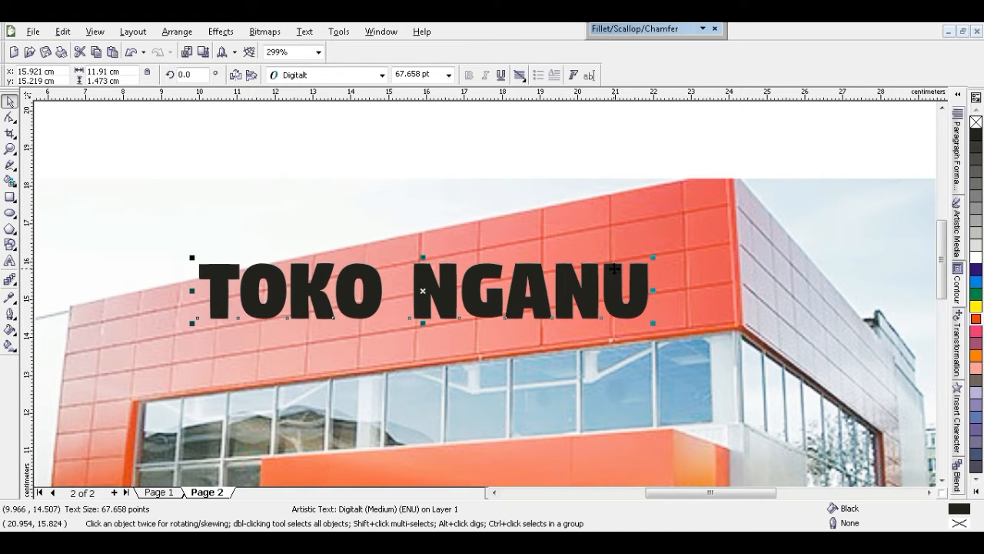
drag(614, 268, 626, 259)
drag(666, 314, 643, 311)
click(976, 256)
drag(455, 266, 468, 278)
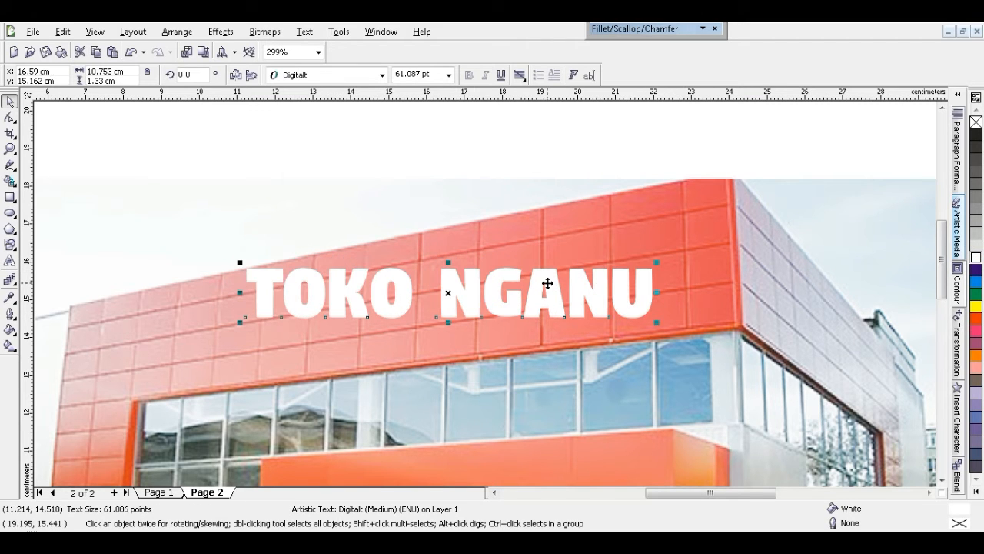
Rotate the sign text about 7.6 degrees to follow the facade's slope and nudge it slightly upward
click(547, 275)
drag(656, 324, 657, 294)
click(574, 282)
drag(576, 272, 575, 266)
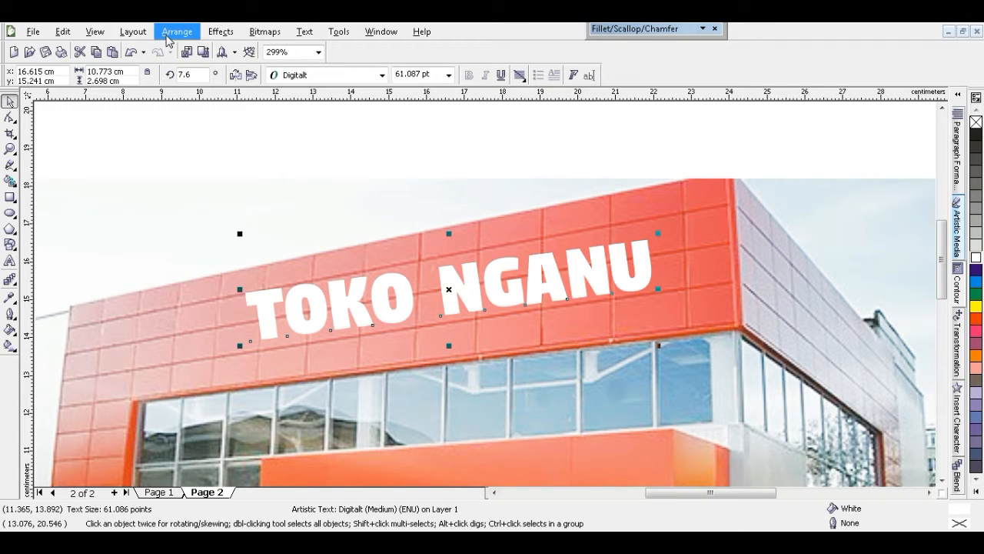
Add a perspective effect to the sign text and pull its two lower corners outward and slightly down
click(183, 35)
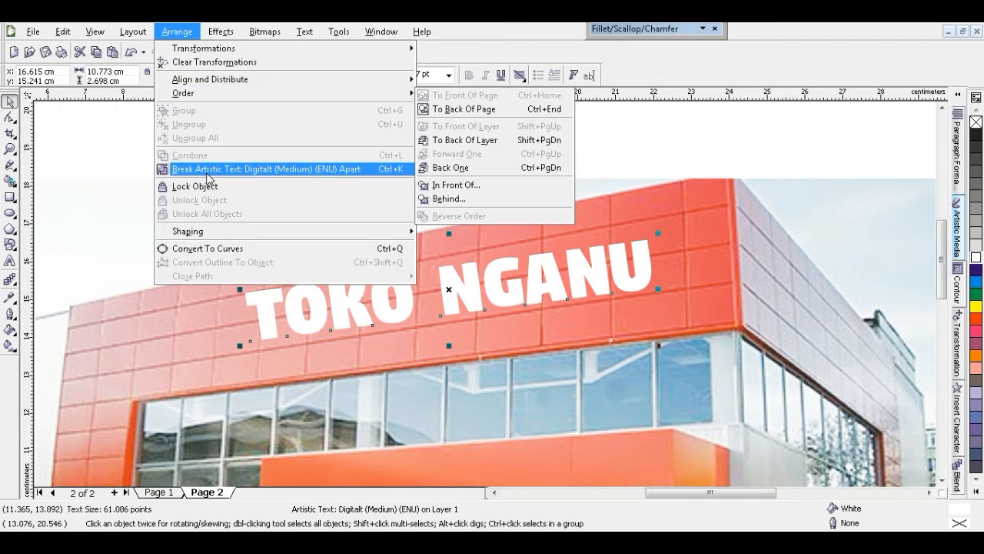
mouse_move(226, 31)
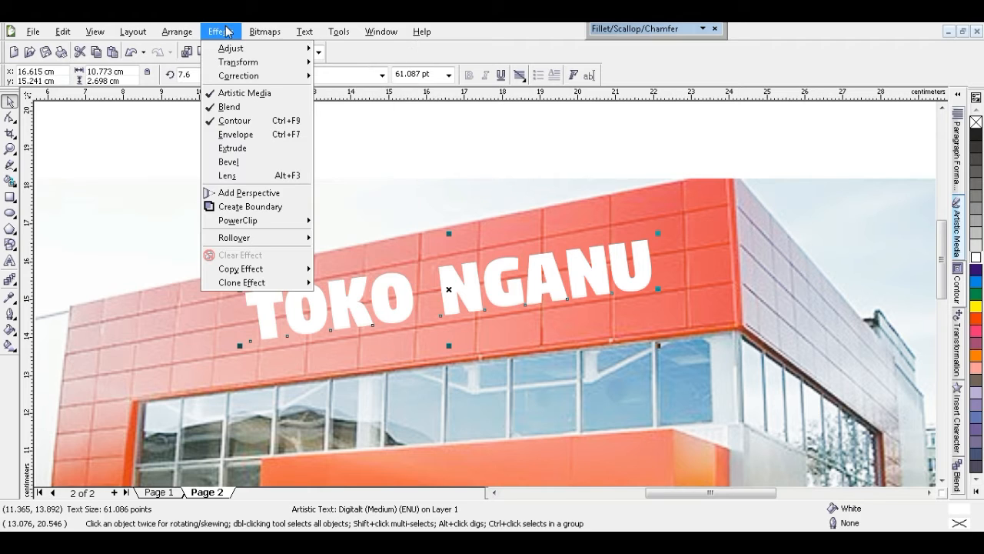
click(235, 193)
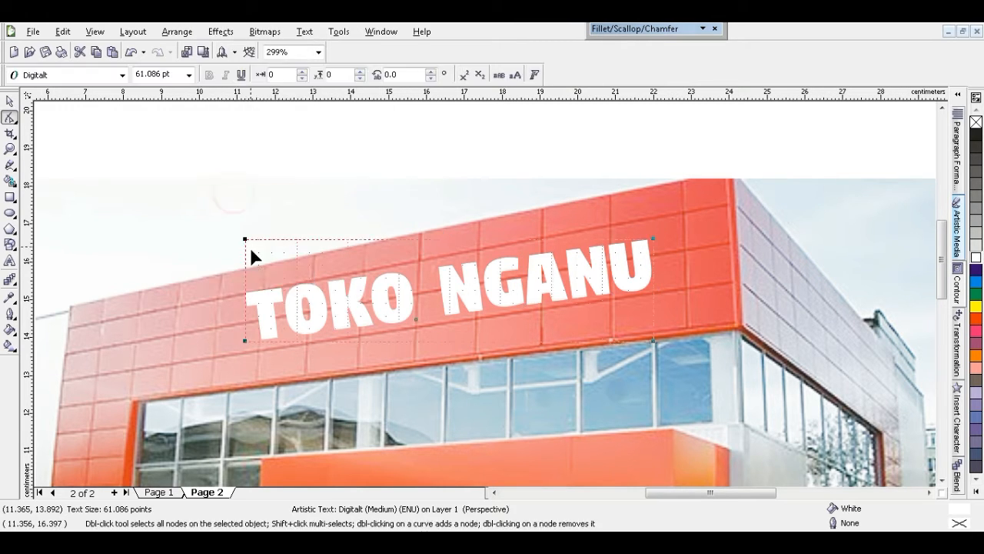
click(244, 340)
drag(244, 343, 234, 352)
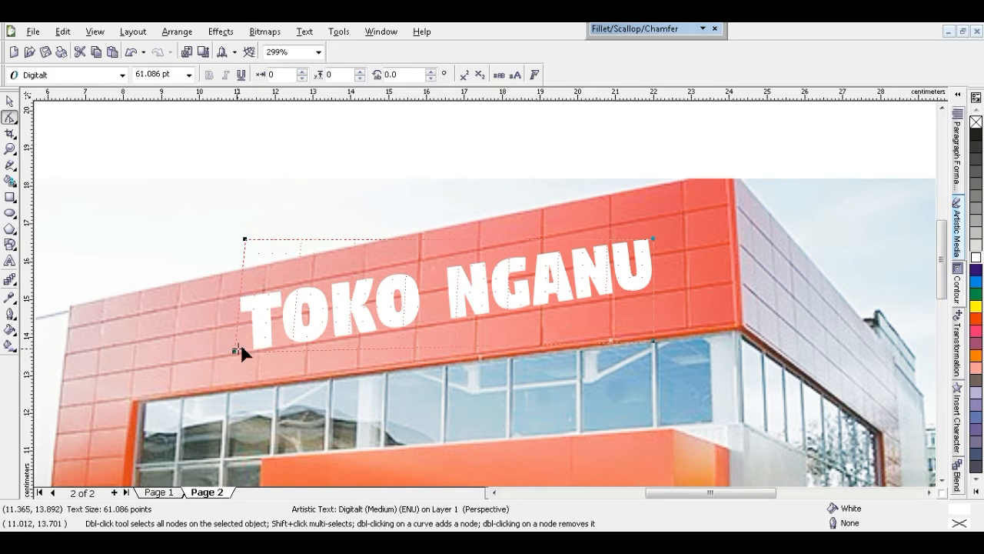
drag(653, 342, 674, 348)
Adjust the perspective of the "TOKO NGANU" text by raising its upper-right corner and moving its upper-left corner slightly inward and down
click(649, 250)
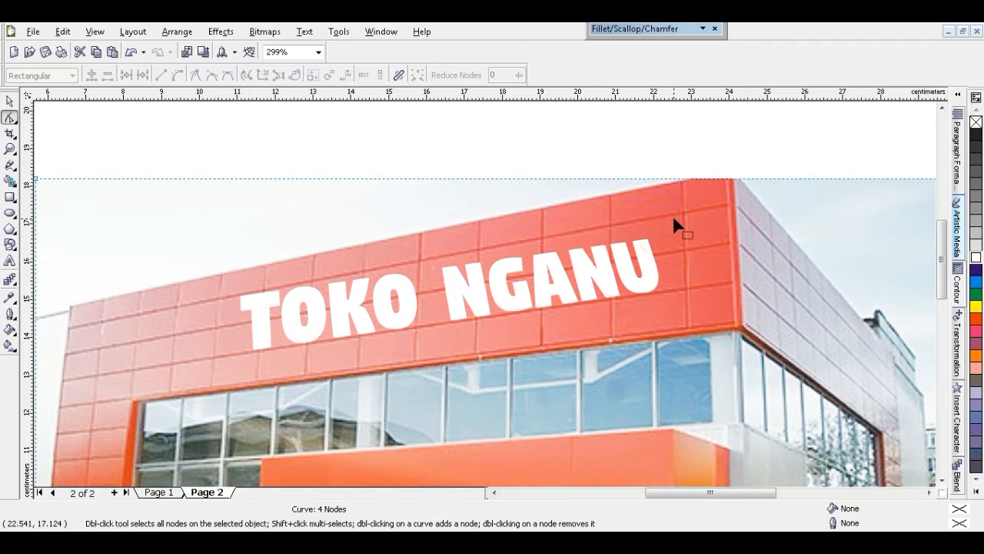
click(648, 252)
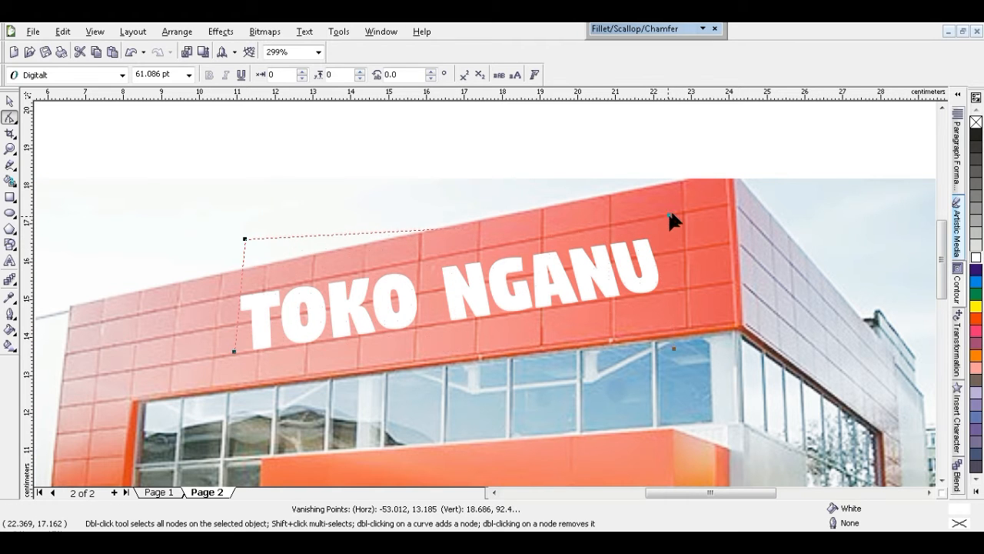
drag(675, 212, 675, 212)
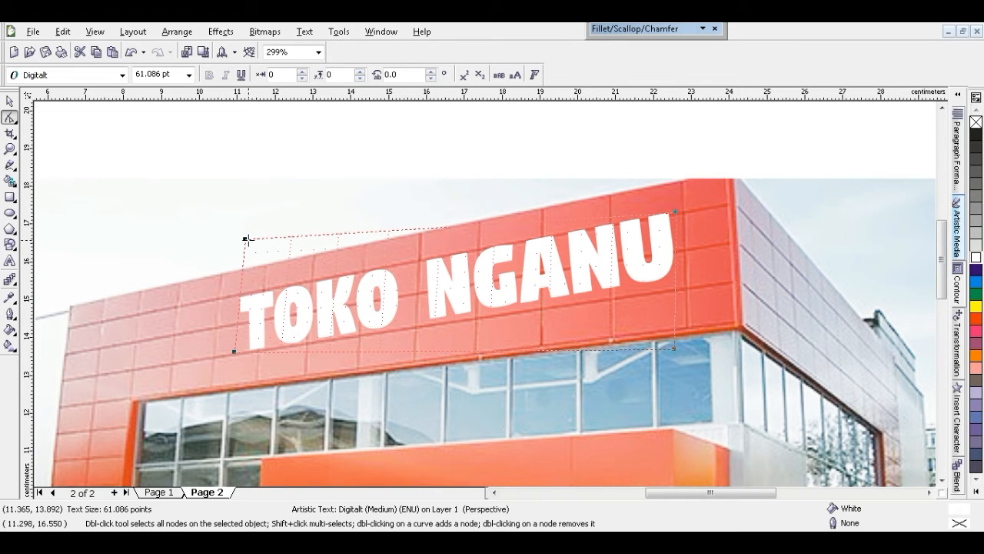
drag(245, 239, 250, 249)
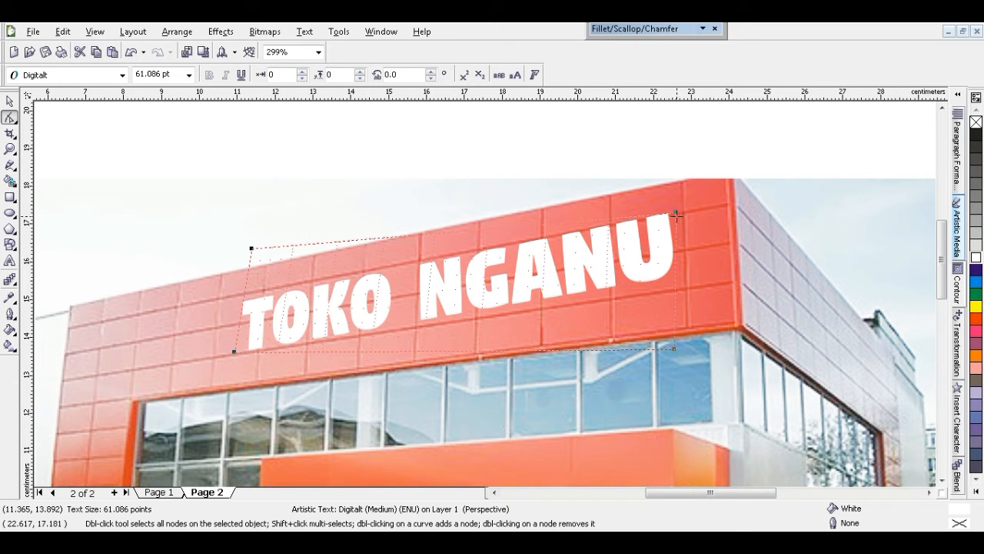
drag(674, 211, 673, 226)
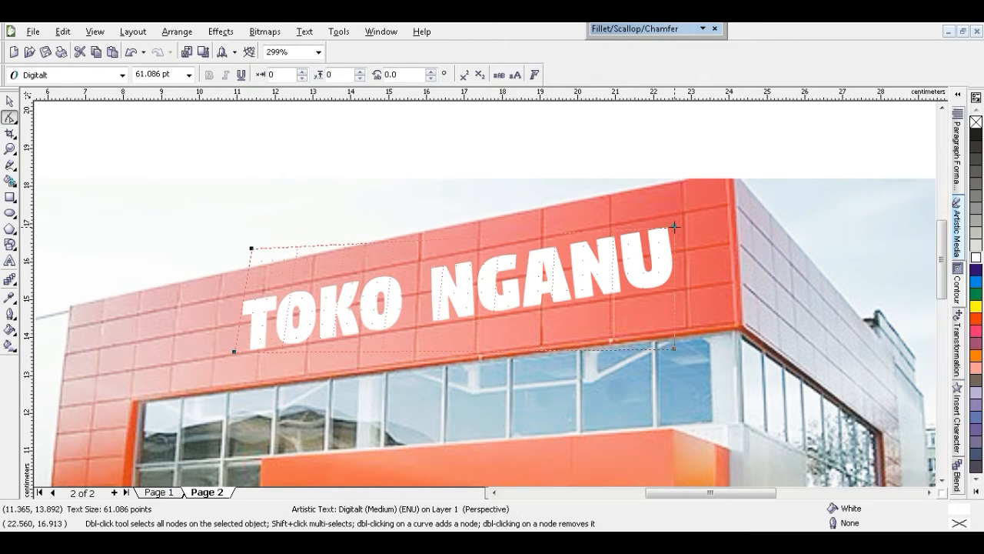
Nudge the "TOKO NGANU" text slightly to the left and fine-tune its rotation to about 7.3 degrees
key(space)
drag(439, 288, 435, 287)
click(593, 279)
drag(670, 286, 670, 288)
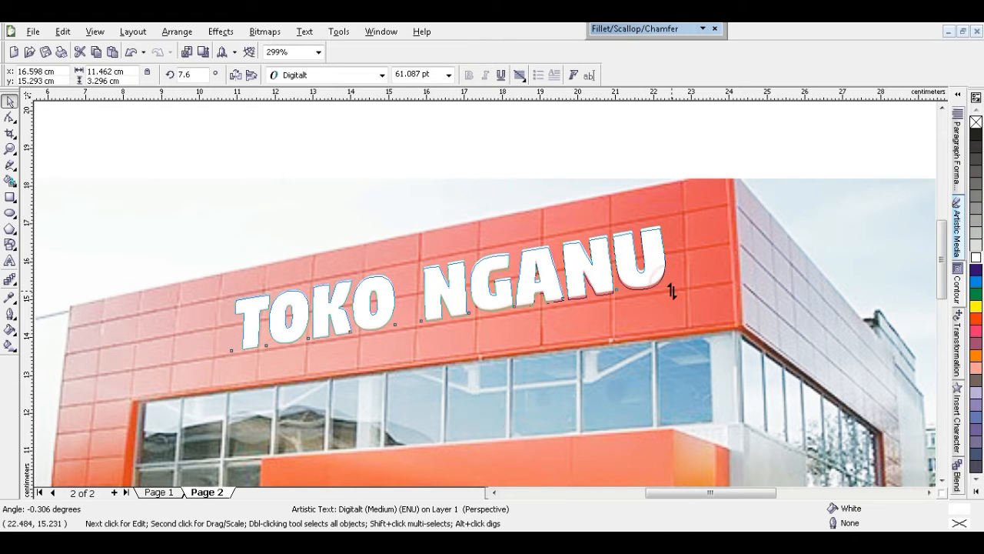
click(413, 132)
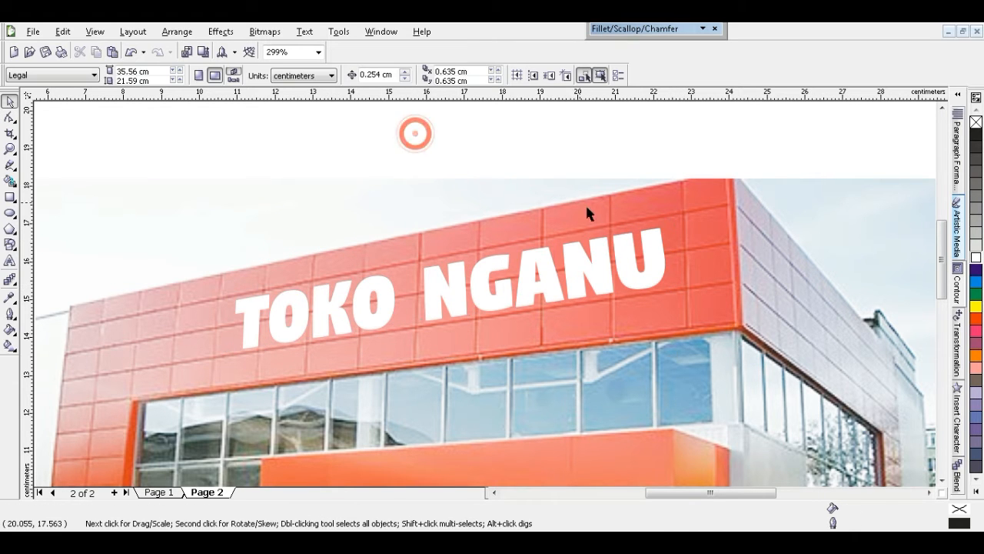
Refine the sign text's perspective by pulling its upper-right corner slightly outward and its lower-left corner slightly upward
click(648, 243)
key(space)
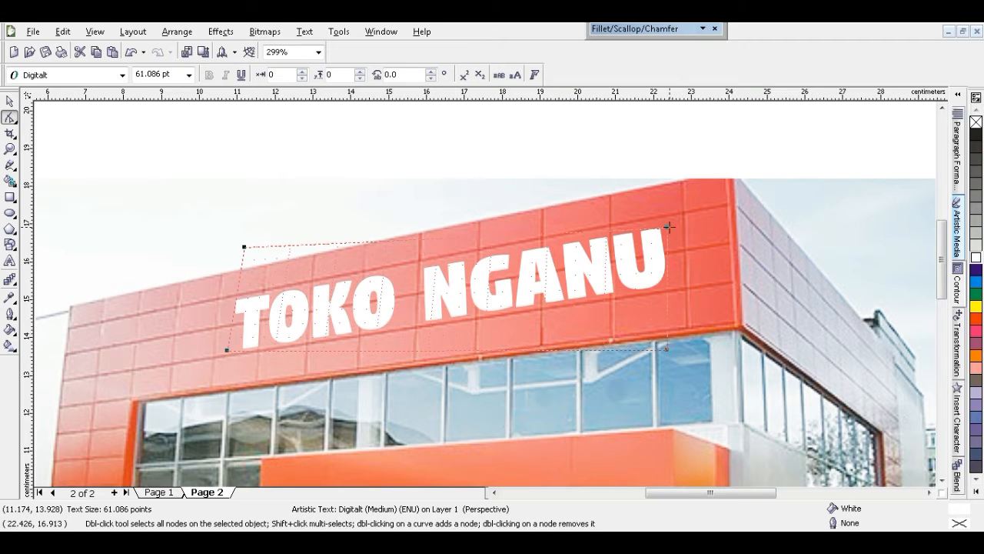
drag(668, 225, 673, 226)
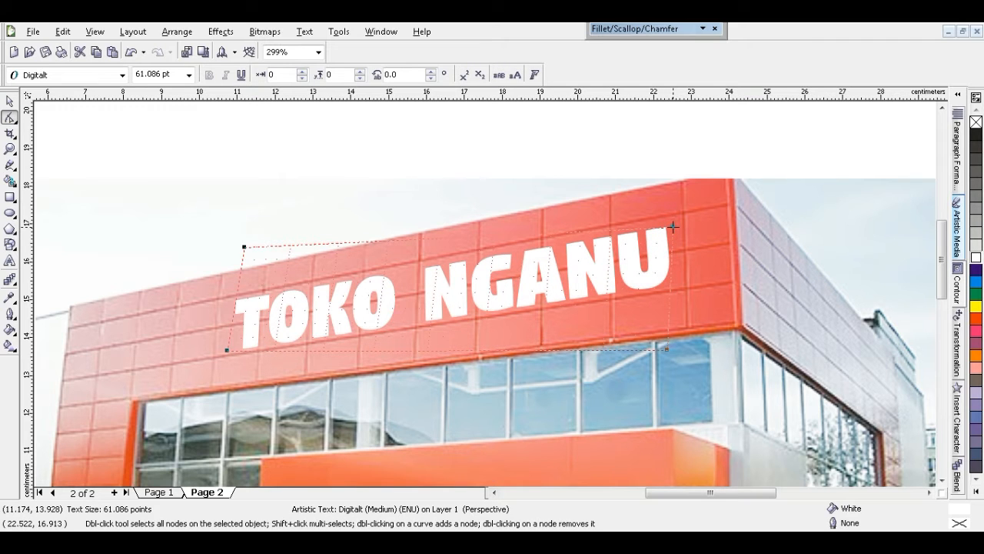
drag(226, 353, 246, 348)
key(space)
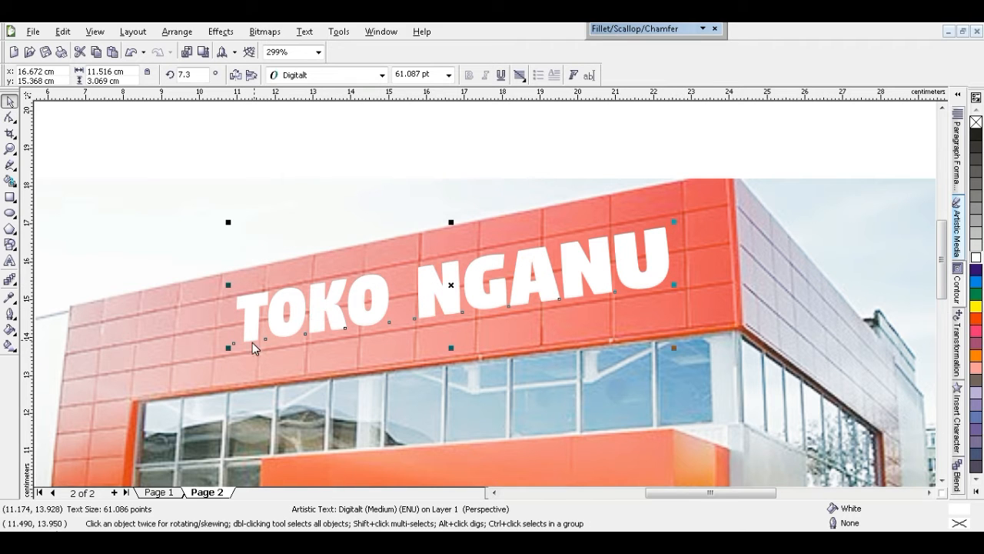
key(space)
click(229, 346)
key(space)
key(Escape)
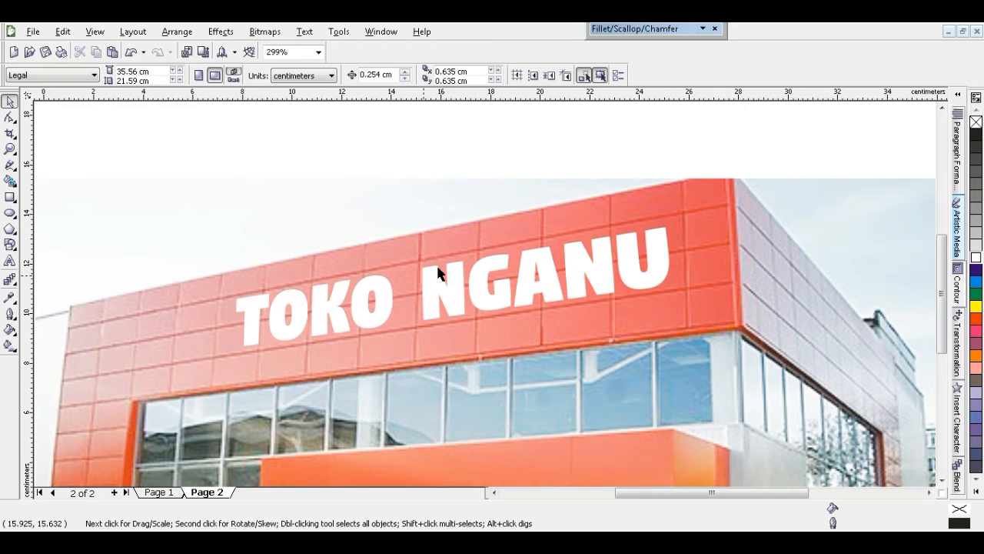
Pull the upper-right perspective corner of the "TOKO NGANU" text a little further outward and up
key(F4)
click(514, 183)
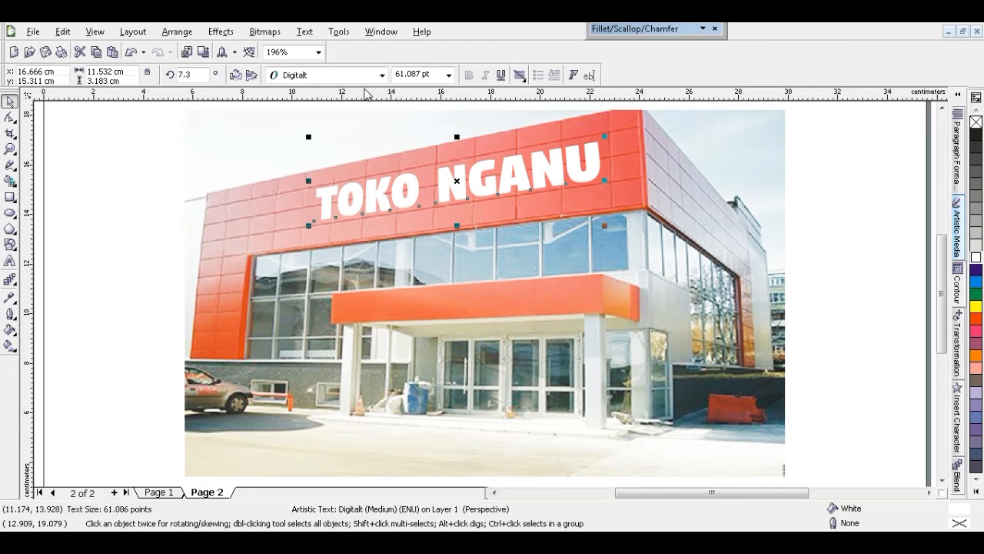
key(z)
drag(263, 117, 617, 251)
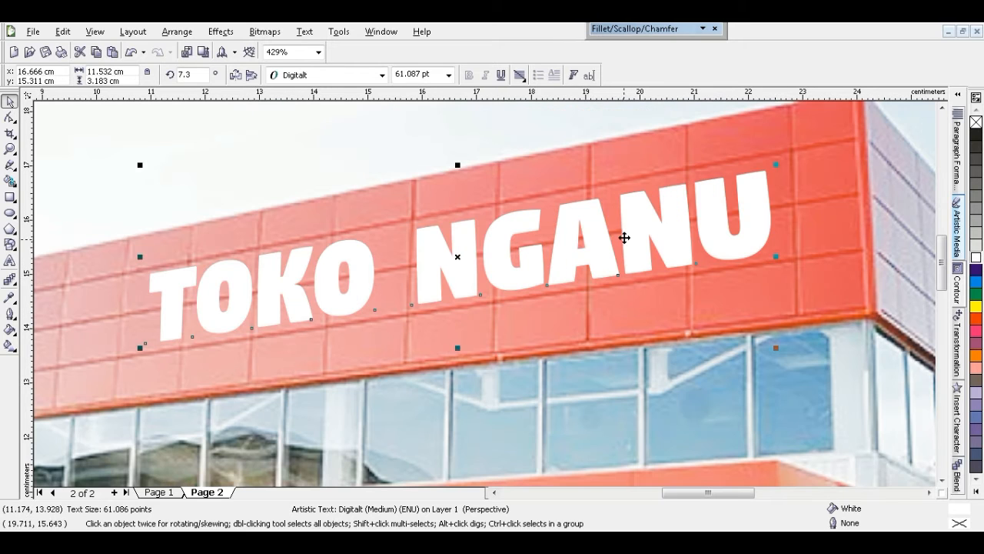
key(F10)
drag(775, 168, 781, 164)
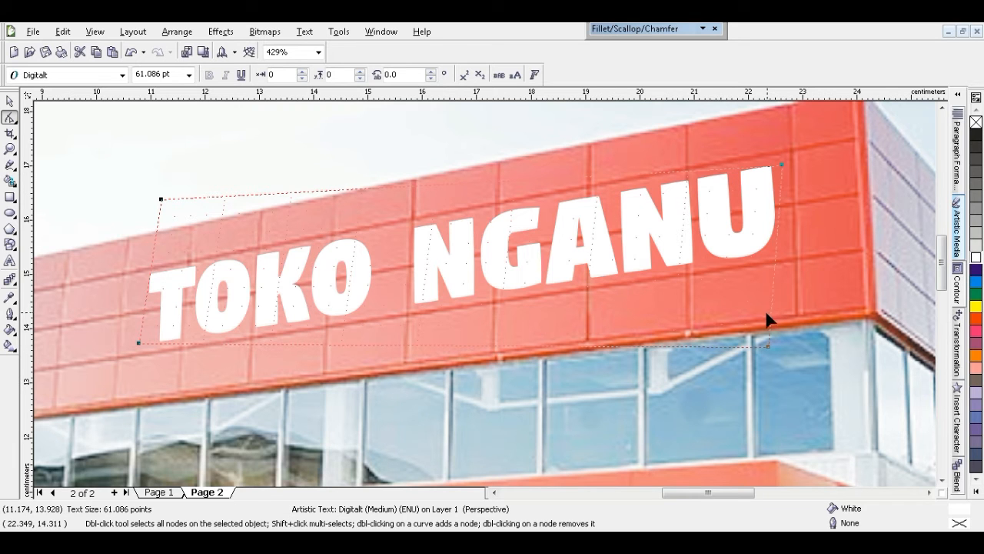
key(space)
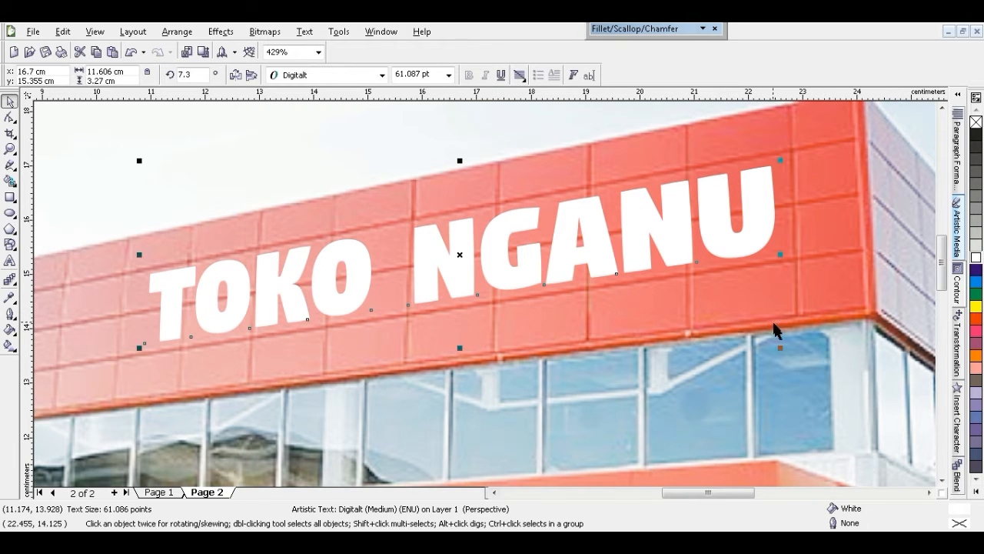
Scale the "TOKO NGANU" text down to about 11.27 cm wide and skew it slightly to the right
drag(780, 346, 771, 354)
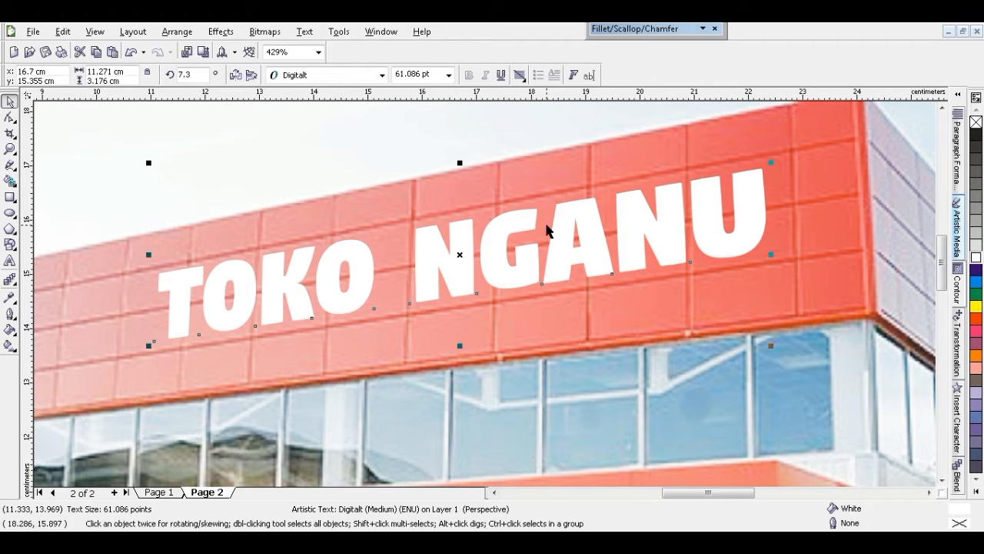
click(560, 230)
drag(459, 163, 465, 161)
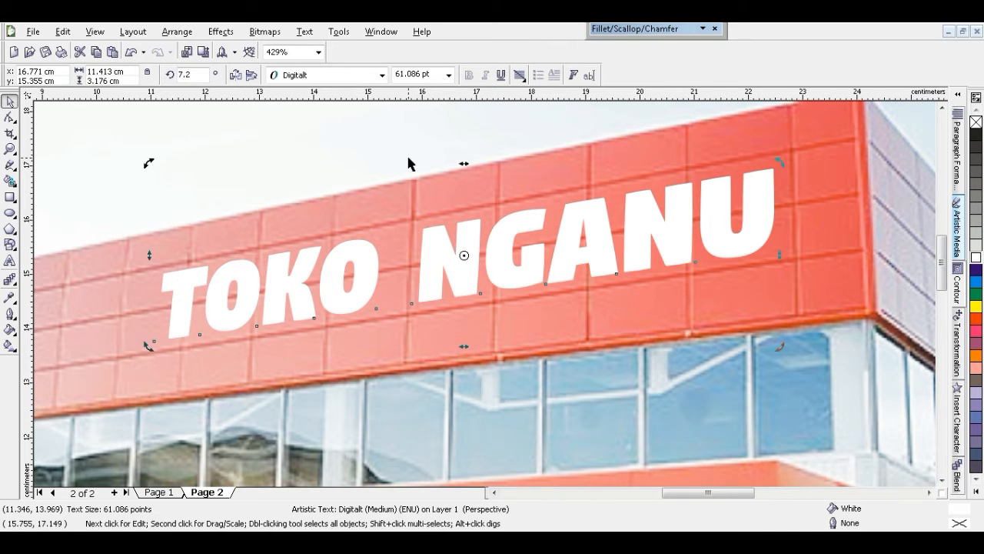
click(408, 155)
key(shift+F4)
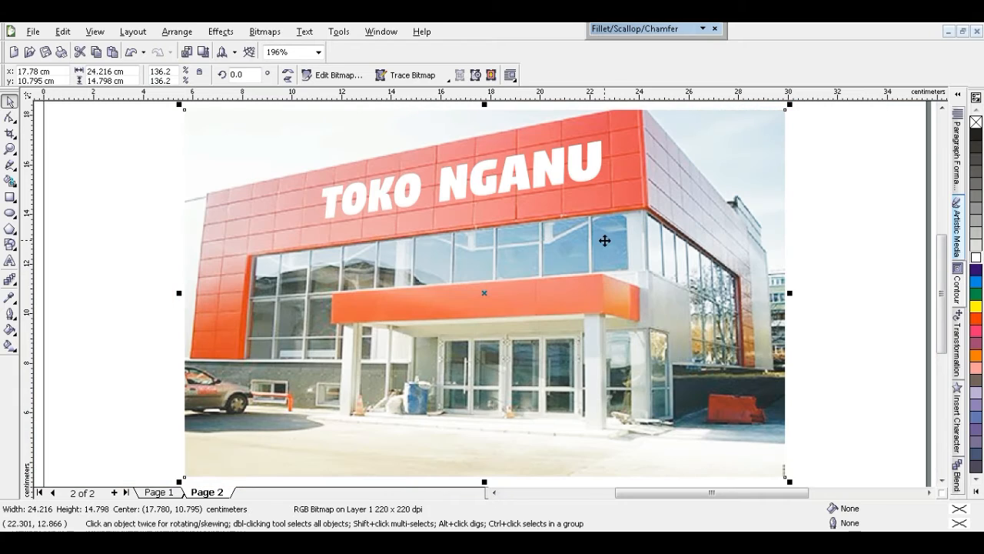
click(852, 243)
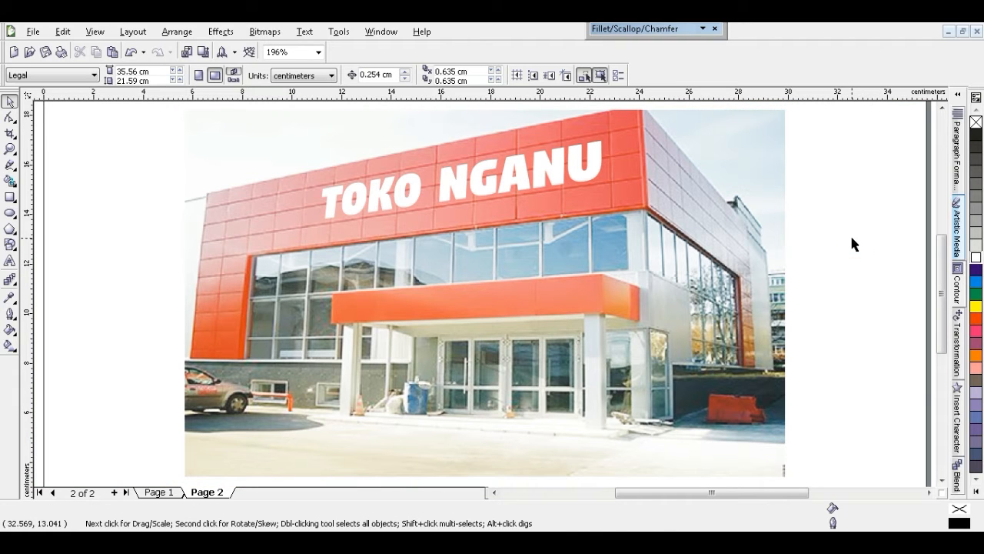
Add the artistic text "GROSIR & ECERAN" over the windows below the "TOKO NGANU" sign
key(F2)
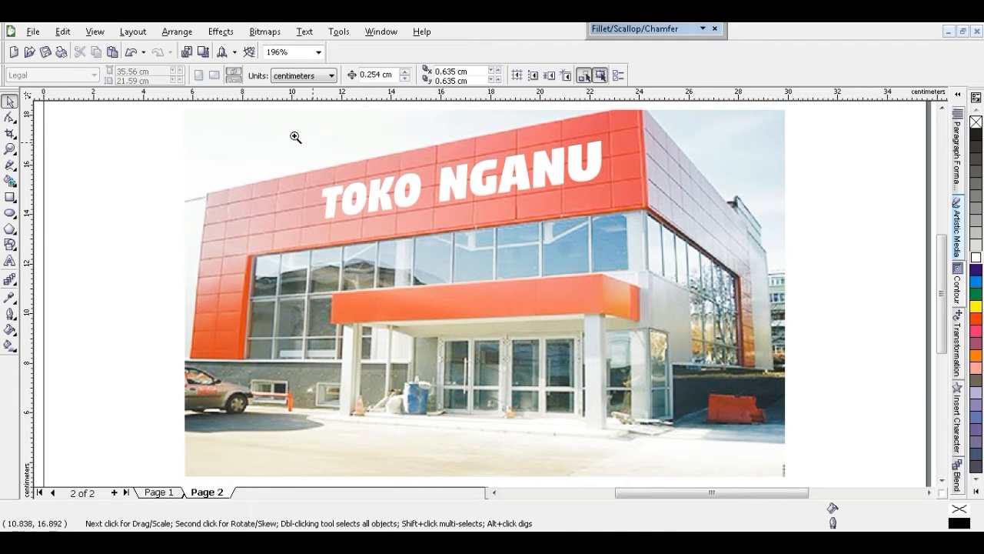
drag(274, 123, 639, 319)
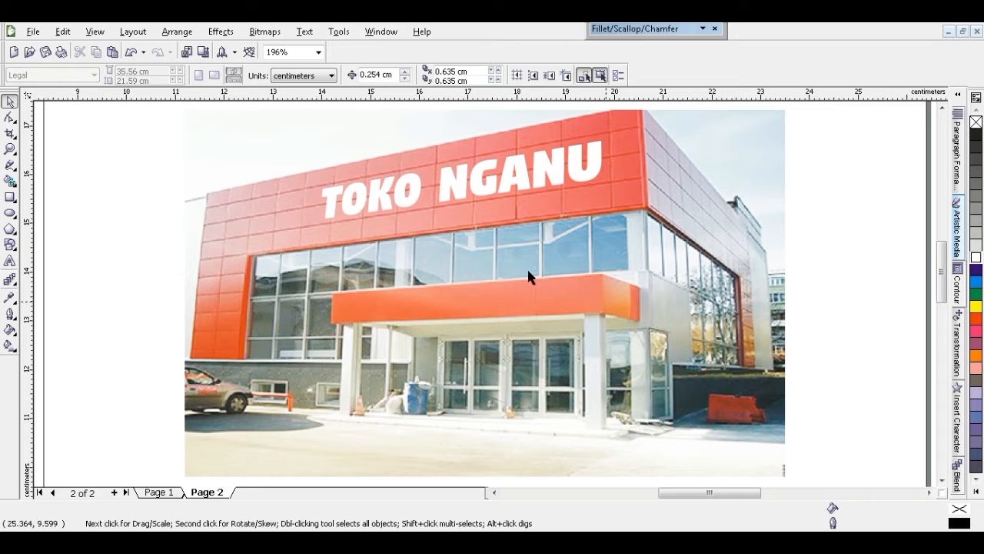
click(10, 260)
text(G)
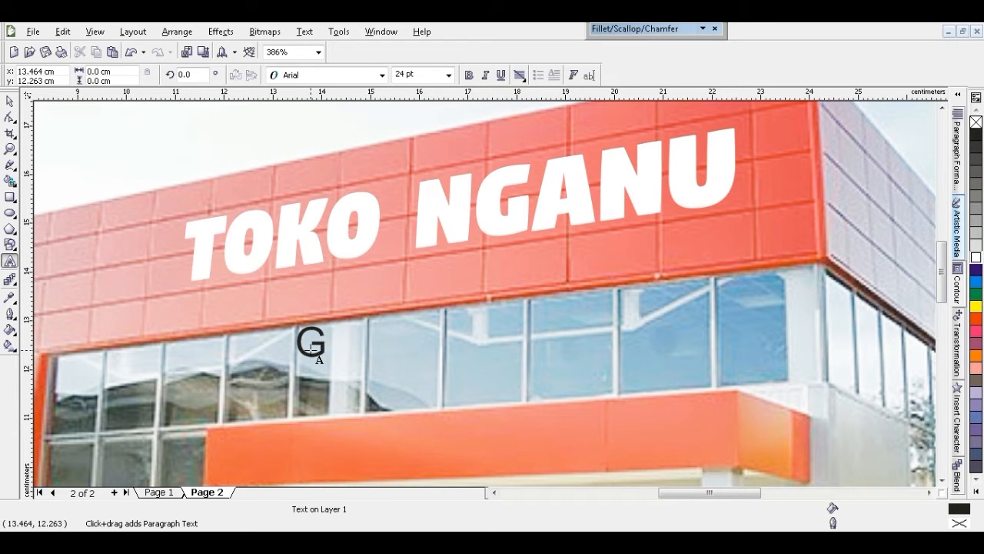
text(ROSIR )
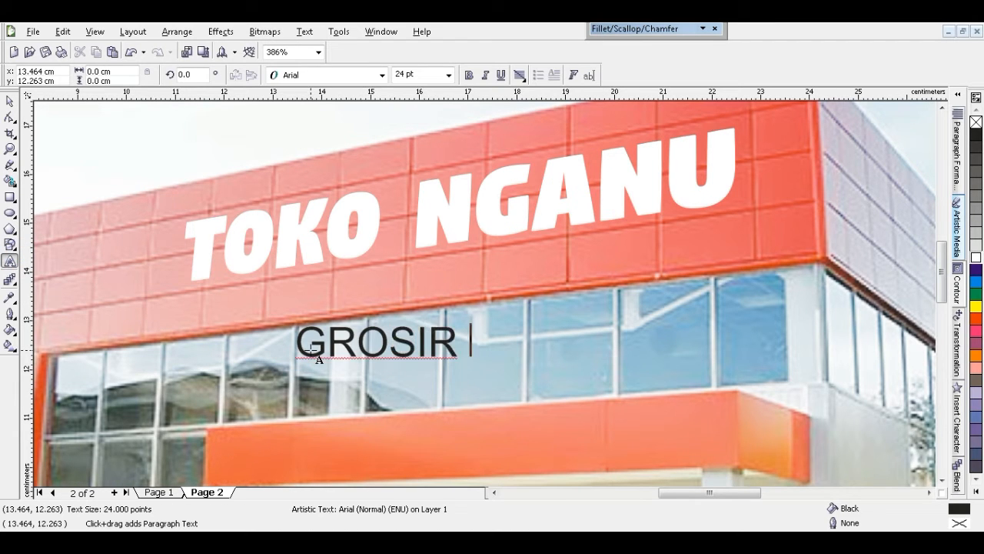
text(& E)
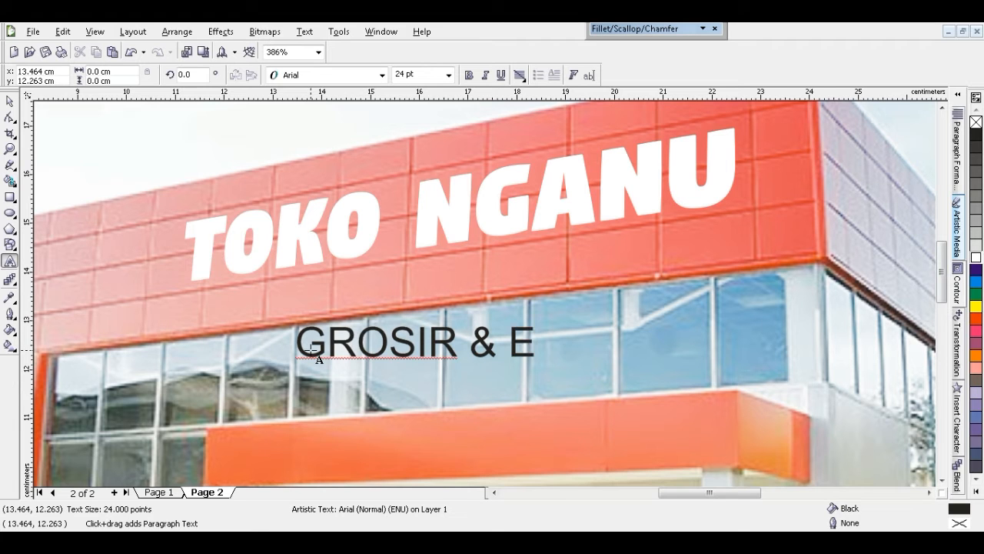
text(CERAN)
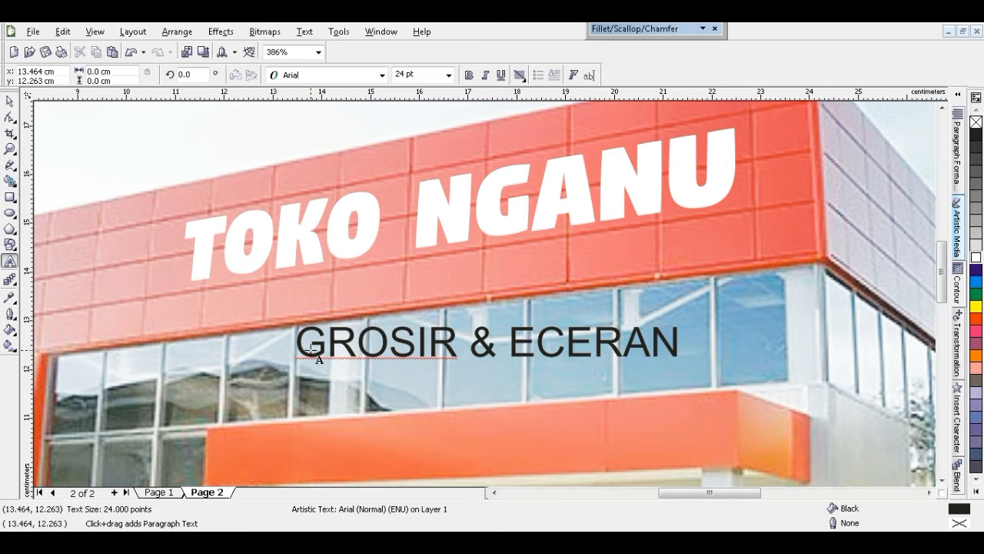
key(ctrl+space)
Move the "GROSIR & ECERAN" text up onto the red facade below the sign name and set its font to Blippo
click(329, 77)
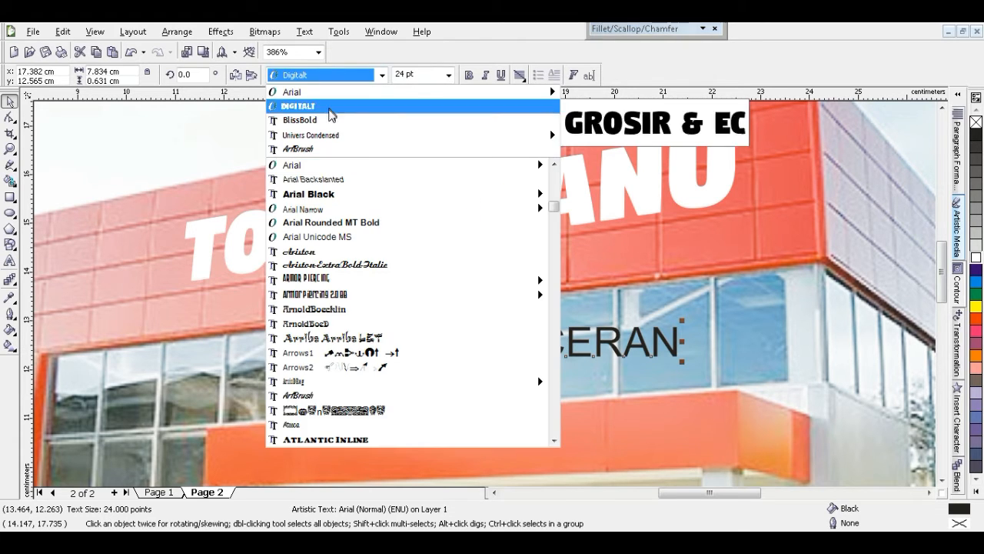
click(329, 121)
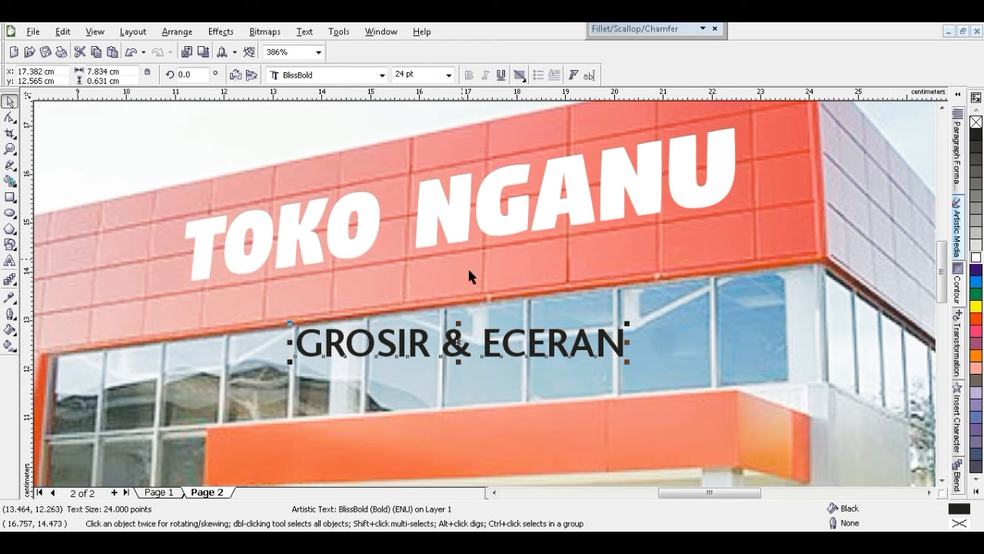
drag(492, 338, 485, 267)
click(328, 75)
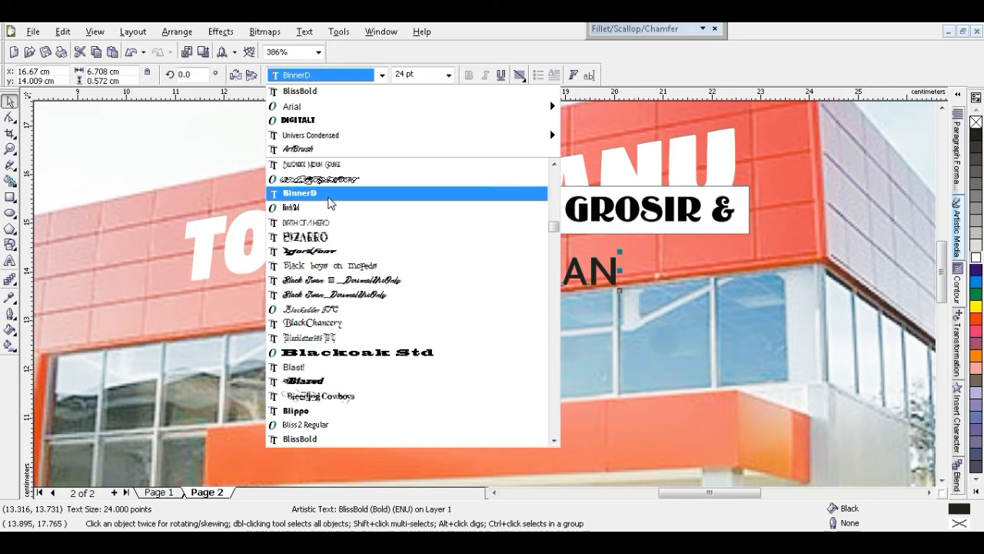
click(359, 405)
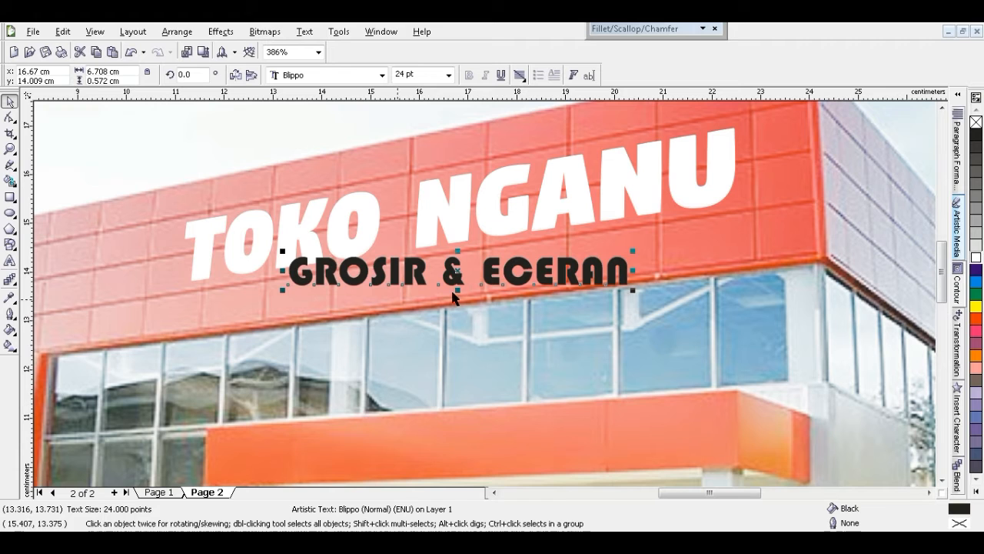
Rotate the "GROSIR & ECERAN" text about 5.7 degrees and add a perspective effect, adjusting its corners to match the facade
click(621, 282)
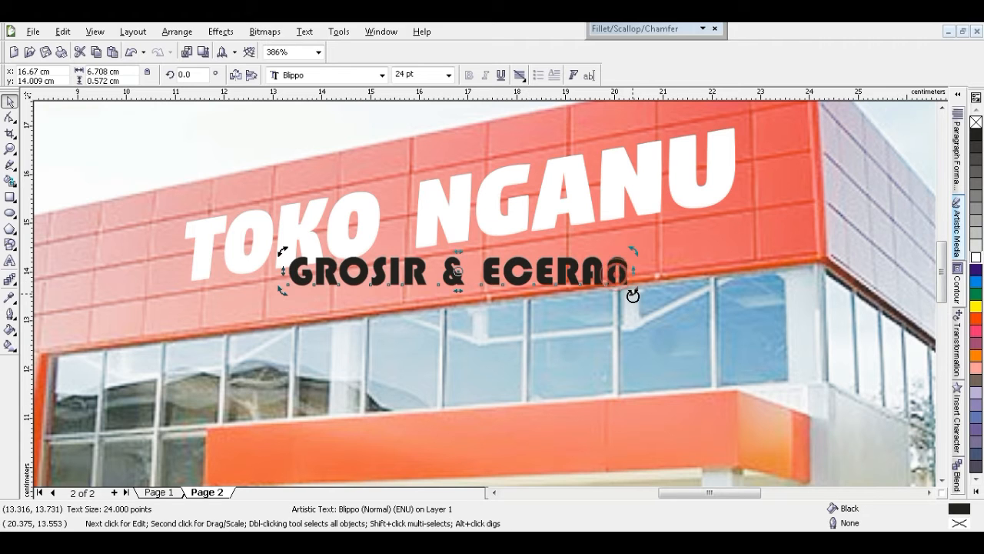
drag(632, 290, 637, 269)
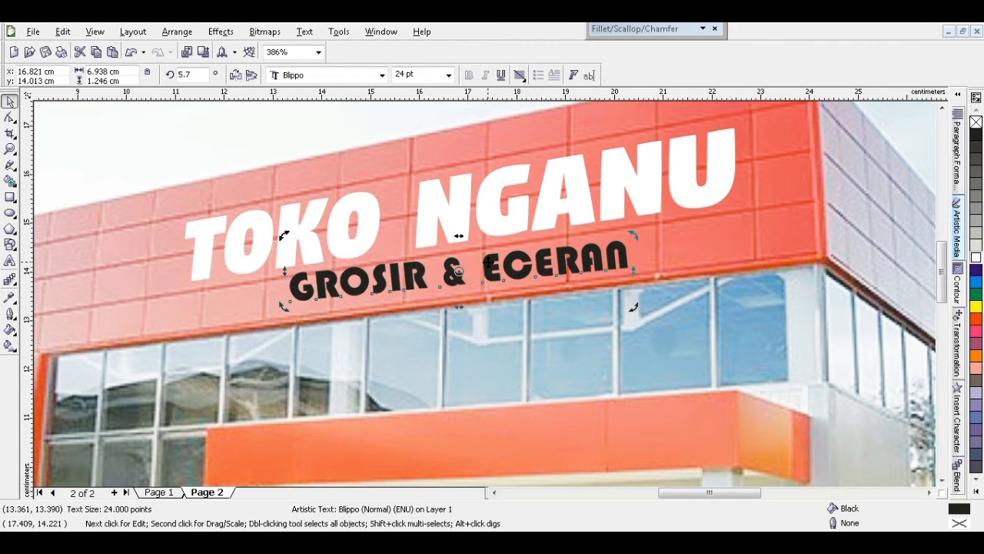
click(221, 31)
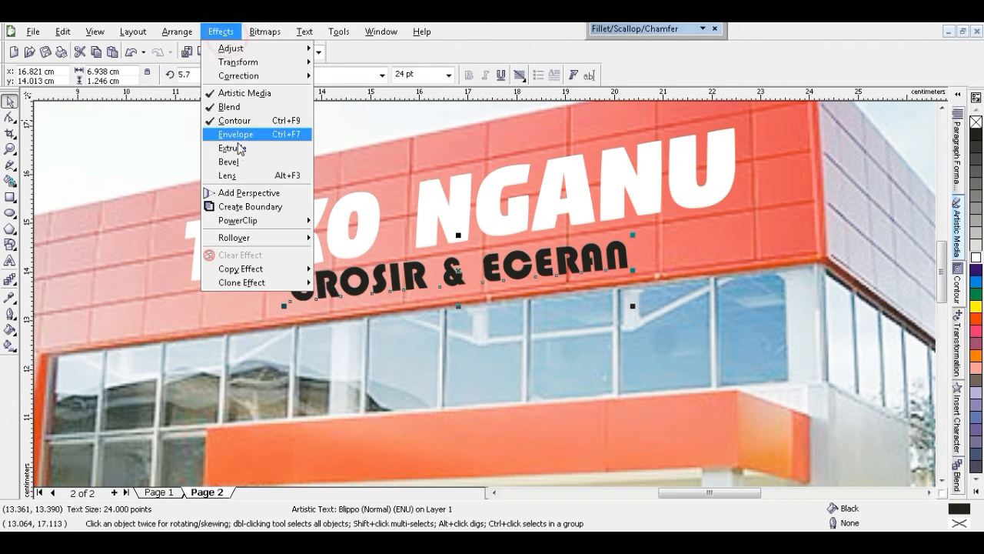
click(231, 192)
drag(289, 240, 293, 246)
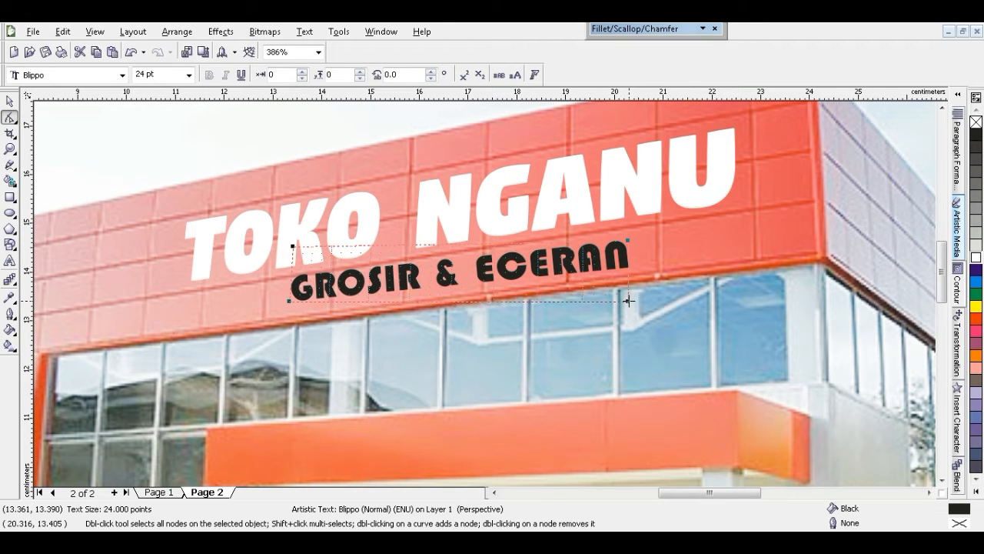
drag(628, 301, 627, 295)
drag(629, 239, 638, 232)
key(space)
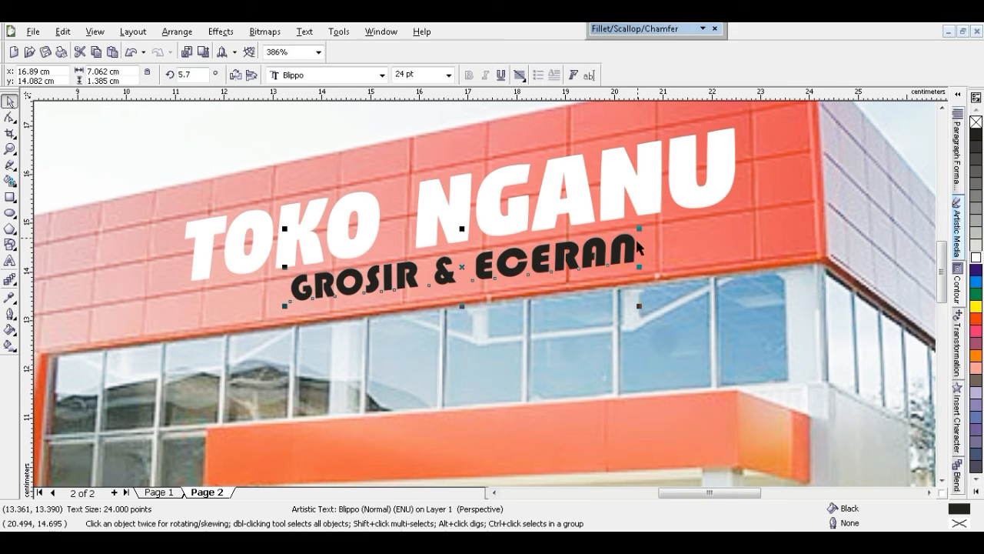
Shrink the "GROSIR & ECERAN" text slightly, position it under the sign name and select both texts together
drag(640, 306, 615, 311)
drag(480, 259, 469, 262)
shift+click(492, 204)
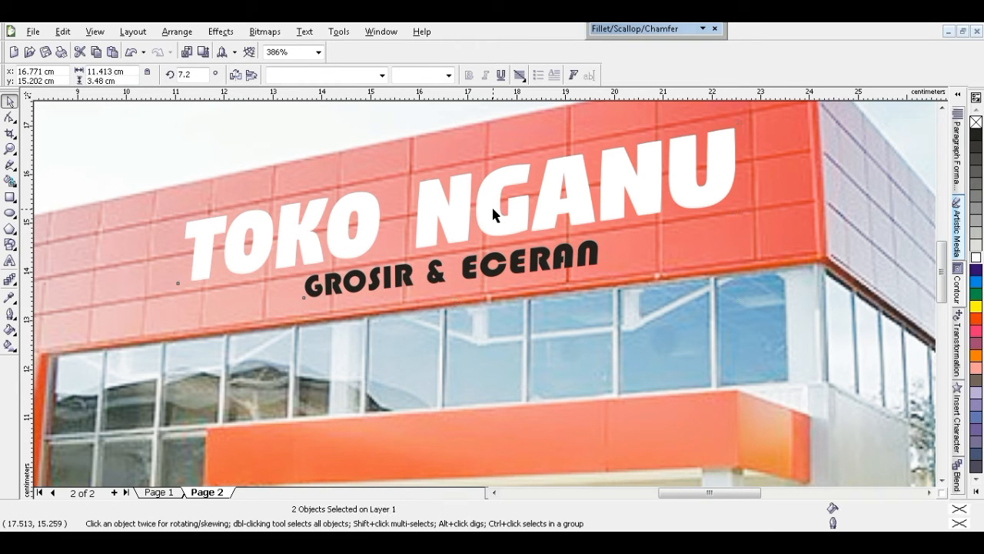
Deselect the sign name and shift the lower-left perspective corner of the "GROSIR & ECERAN" text slightly
shift+click(493, 210)
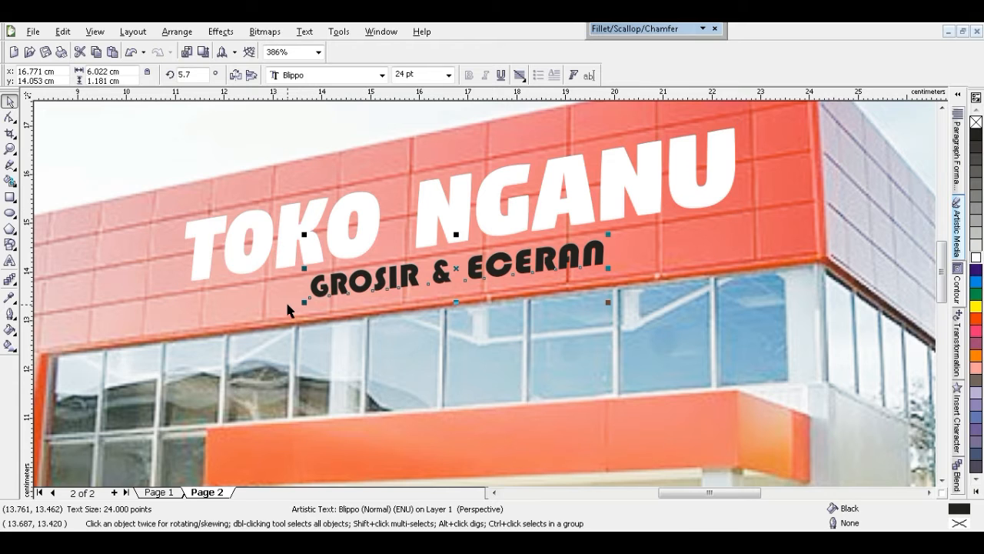
key(space)
drag(307, 298, 308, 300)
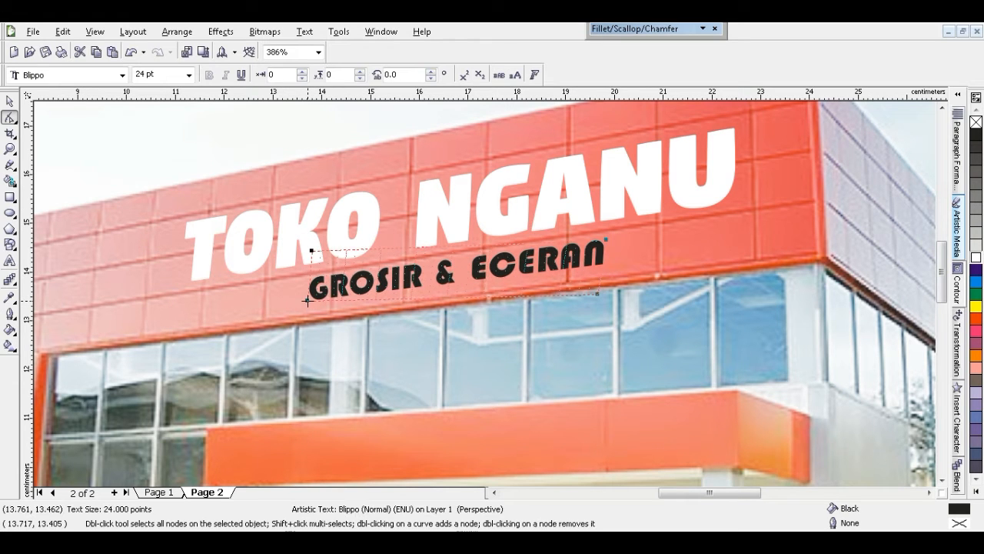
key(space)
click(666, 254)
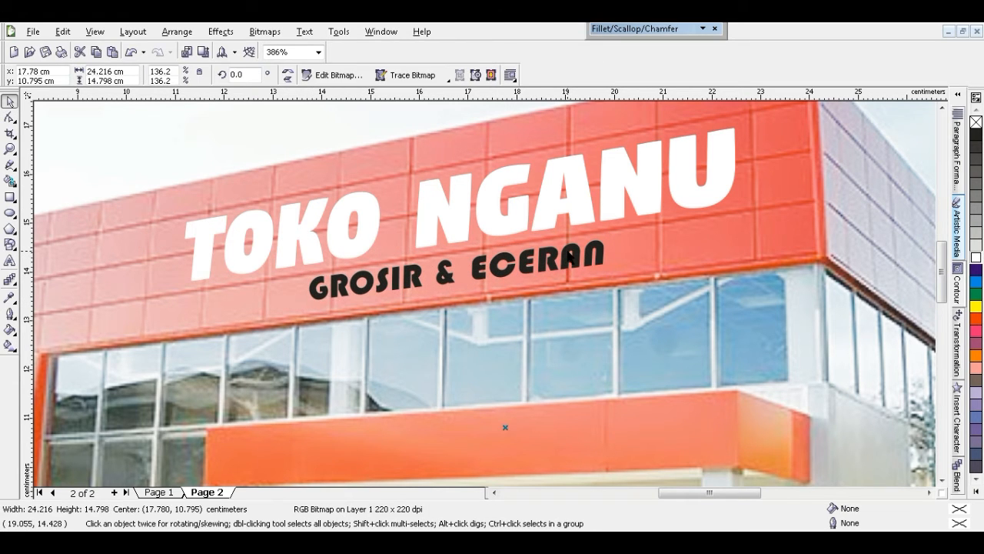
Skew the "GROSIR & ECERAN" text slightly horizontally to follow the slant of the sign name
click(541, 260)
click(529, 255)
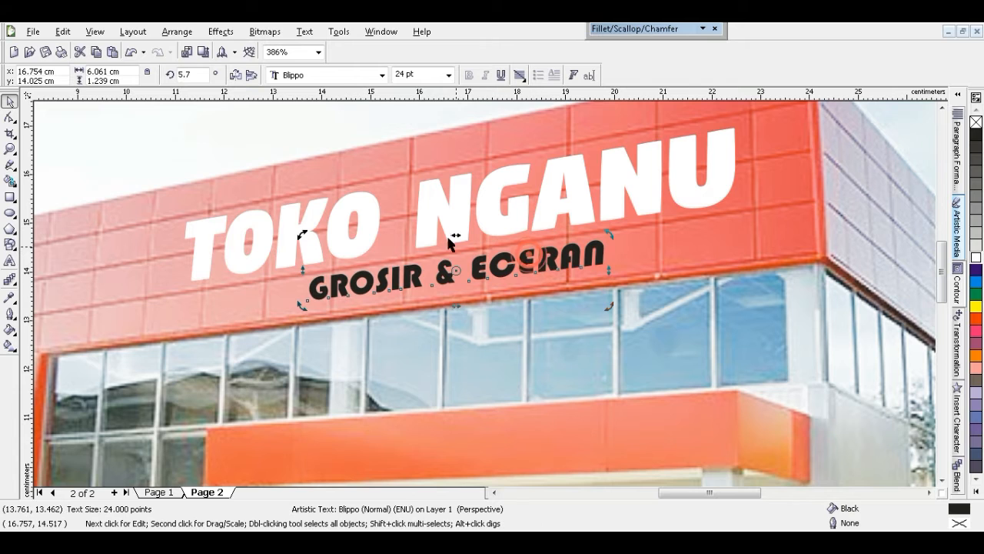
drag(454, 234, 454, 234)
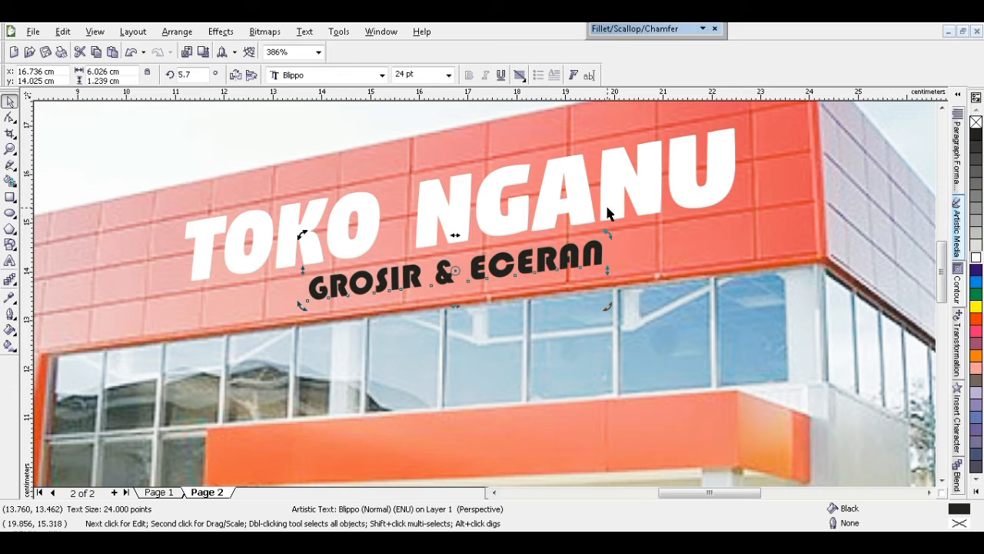
click(627, 220)
key(shift+F2)
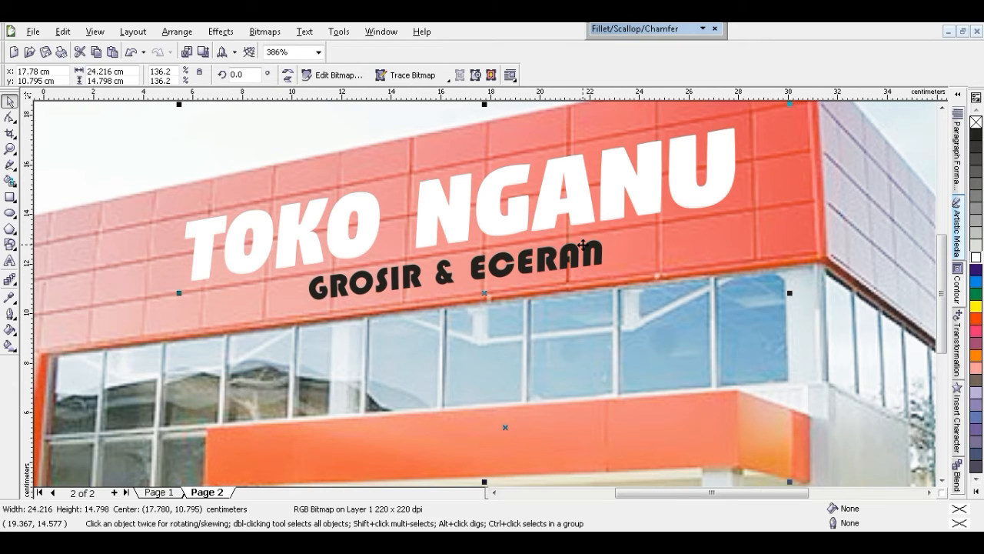
key(F3)
click(842, 264)
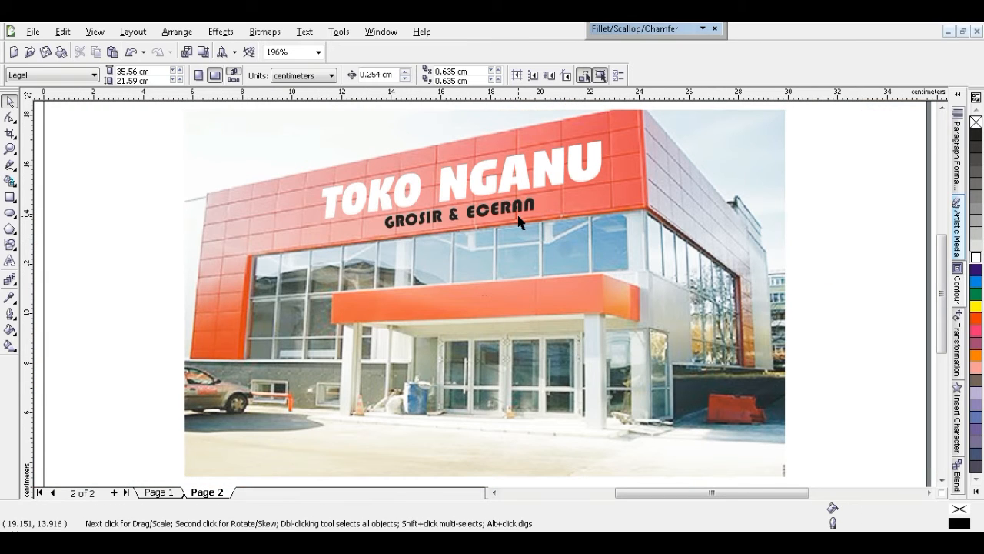
Try to readjust the upper-right and lower-right perspective corners of the "GROSIR & ECERAN" text
key(z)
drag(325, 152, 589, 262)
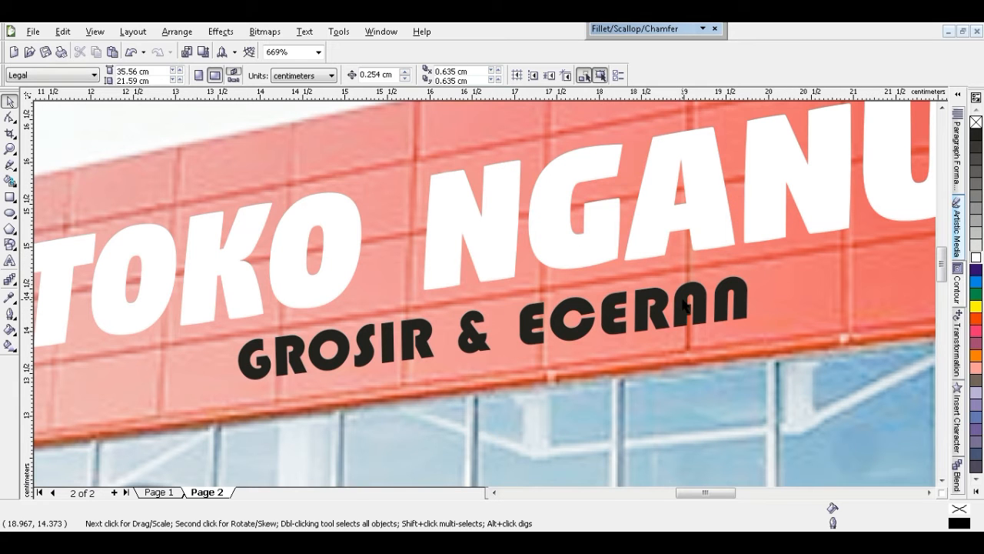
click(687, 304)
key(F10)
drag(751, 274, 749, 272)
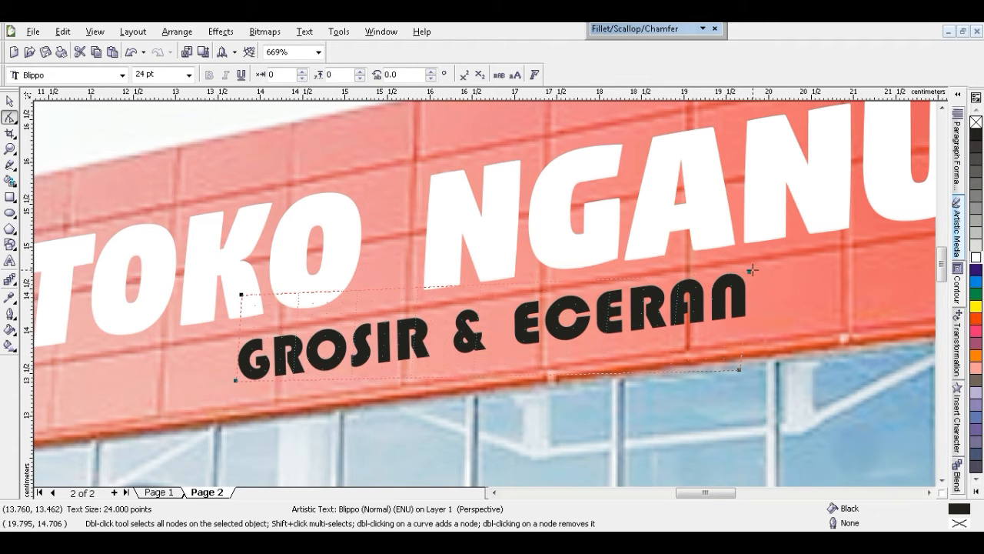
key(ctrl+z)
drag(739, 367, 739, 370)
key(space)
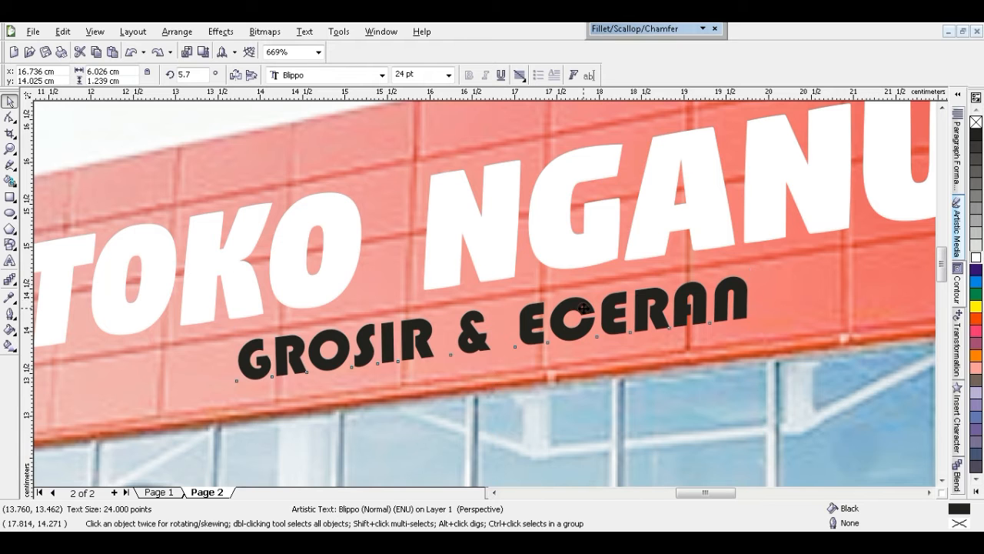
Move the "GROSIR & ECERAN" text slightly down and fill it with white
drag(584, 308, 584, 311)
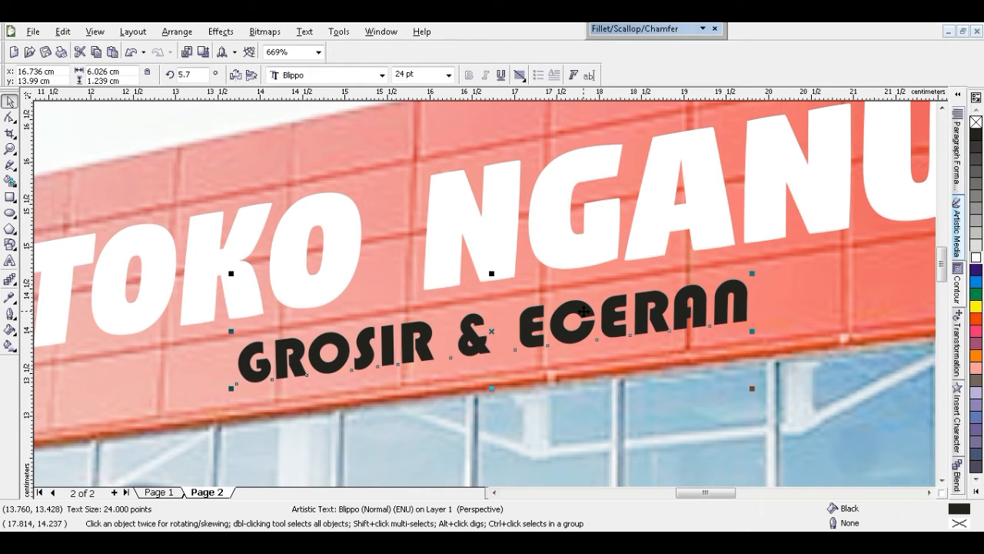
key(F4)
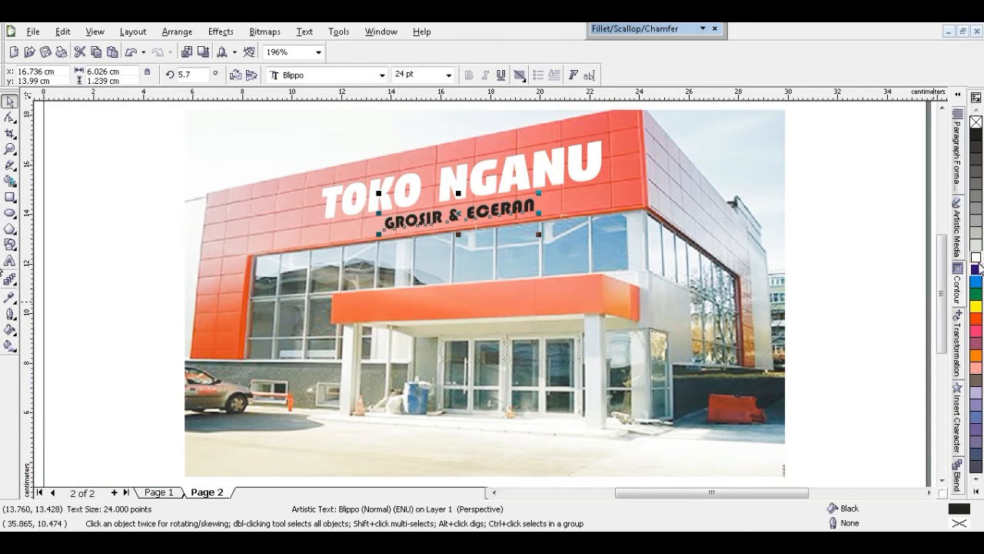
click(879, 248)
Select the sign name and tagline together, nudge them up 0.254 cm and group them
drag(838, 120, 230, 267)
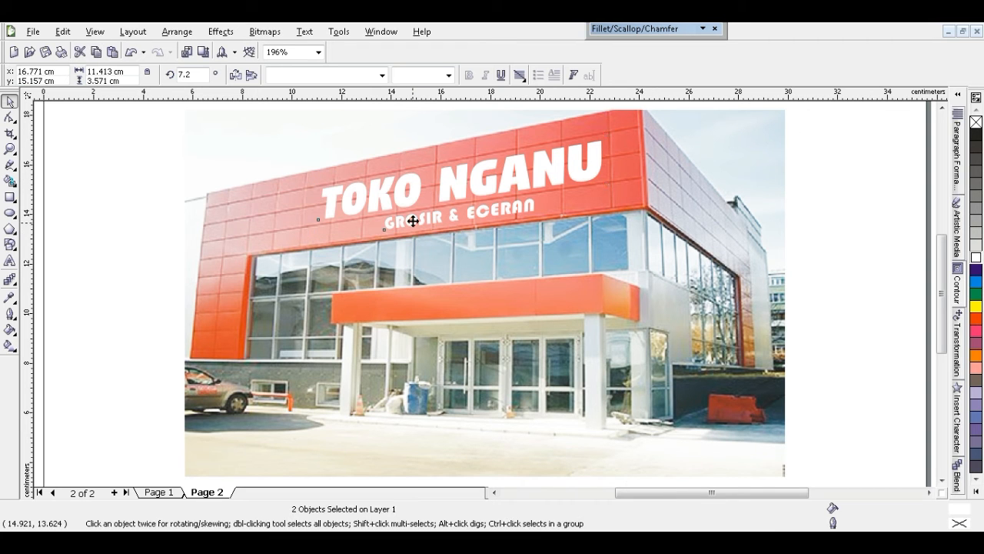
key(Up)
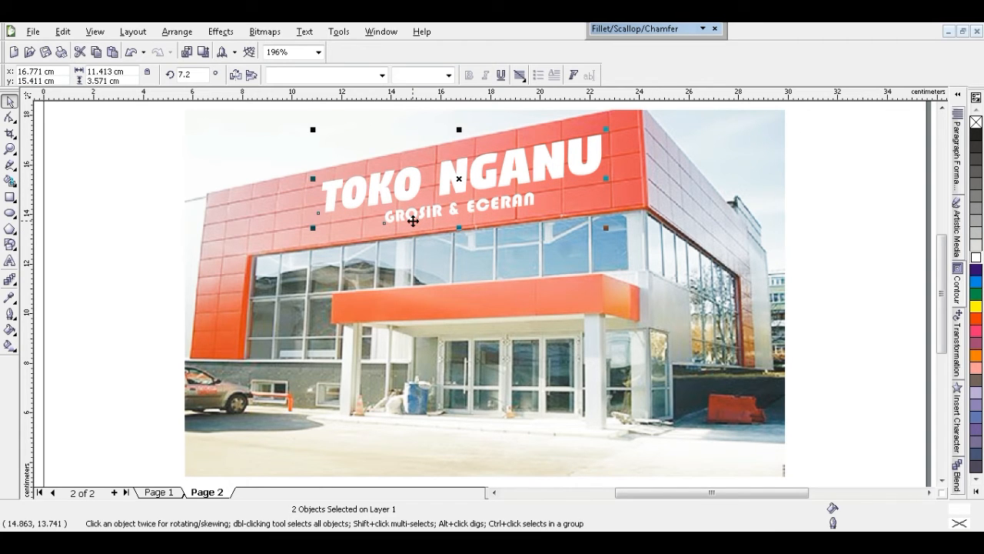
key(ctrl+g)
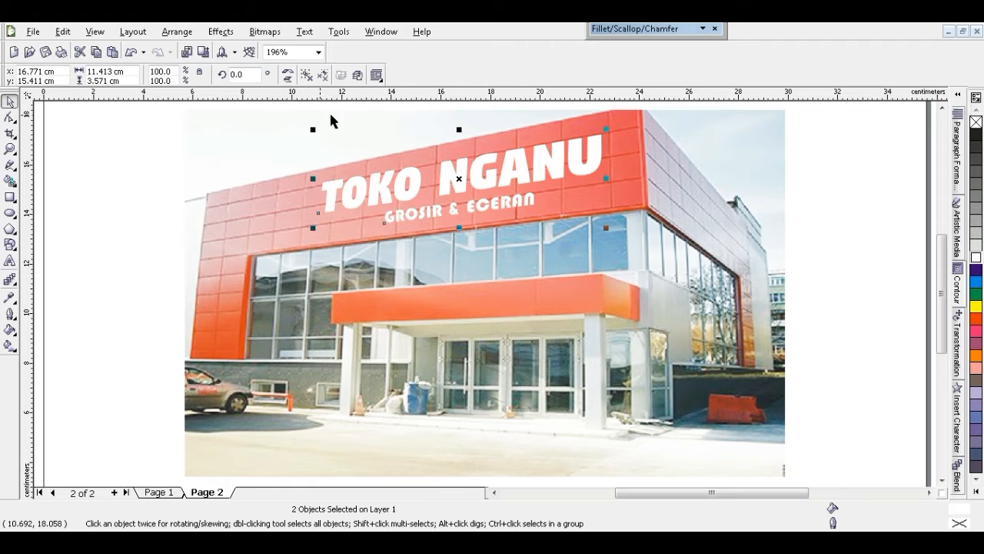
Add a perspective effect to the text group, adjust its right-hand corners, and scale the group to about 94.9%, placed slightly lower
click(221, 31)
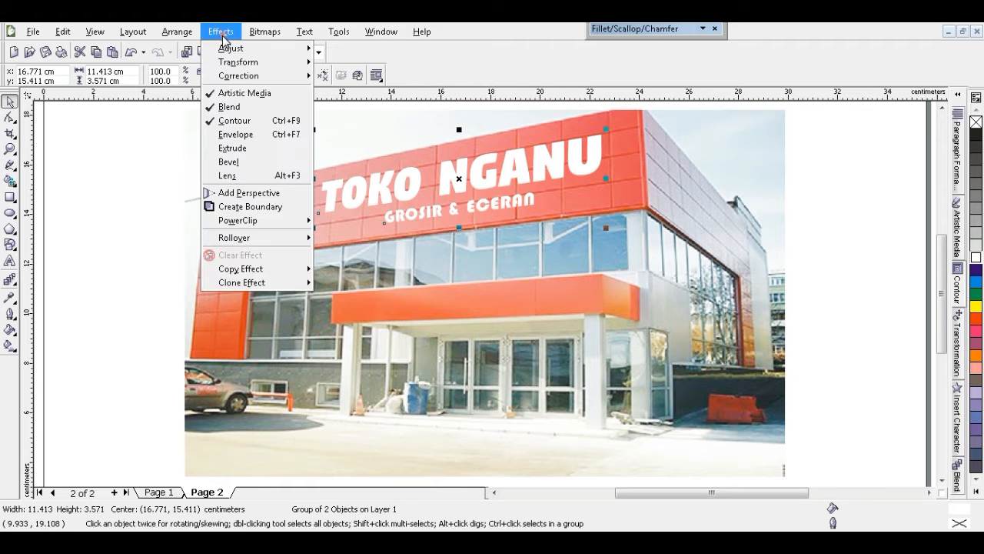
click(248, 192)
drag(599, 222, 606, 221)
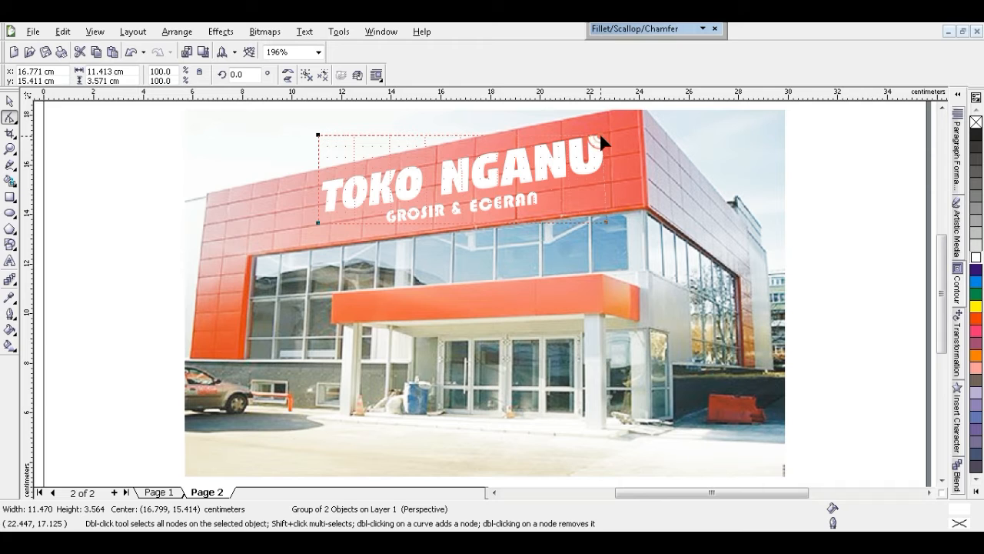
drag(602, 138, 601, 133)
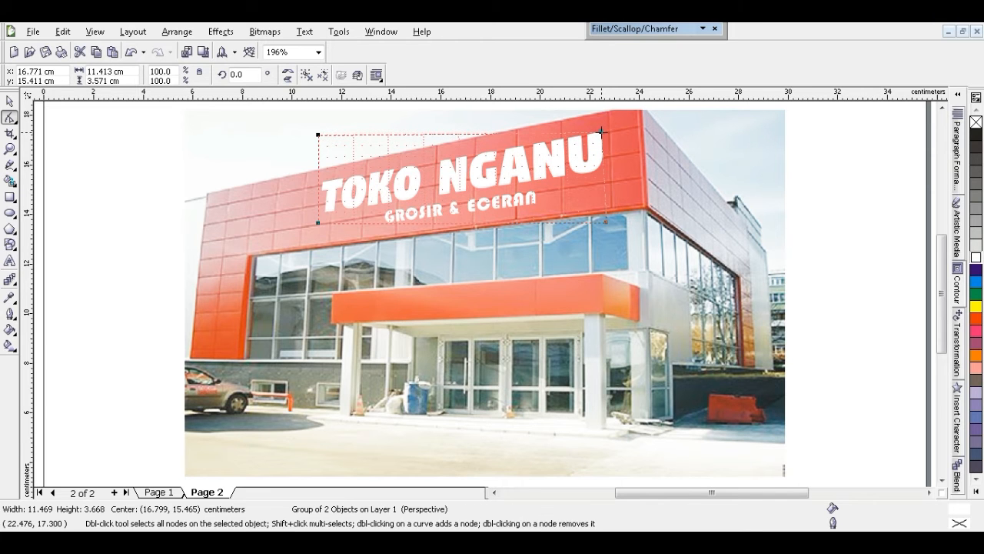
key(space)
drag(605, 225, 597, 226)
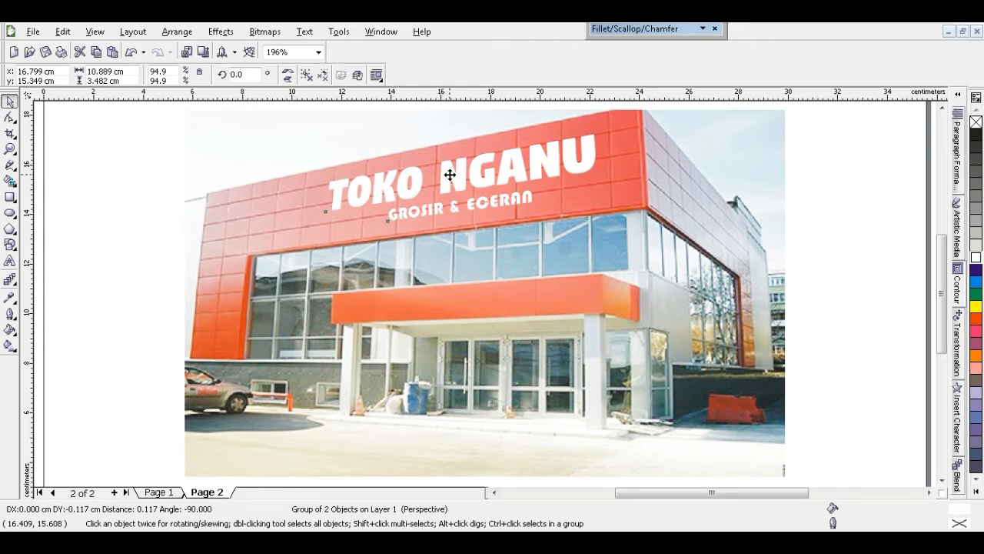
click(842, 229)
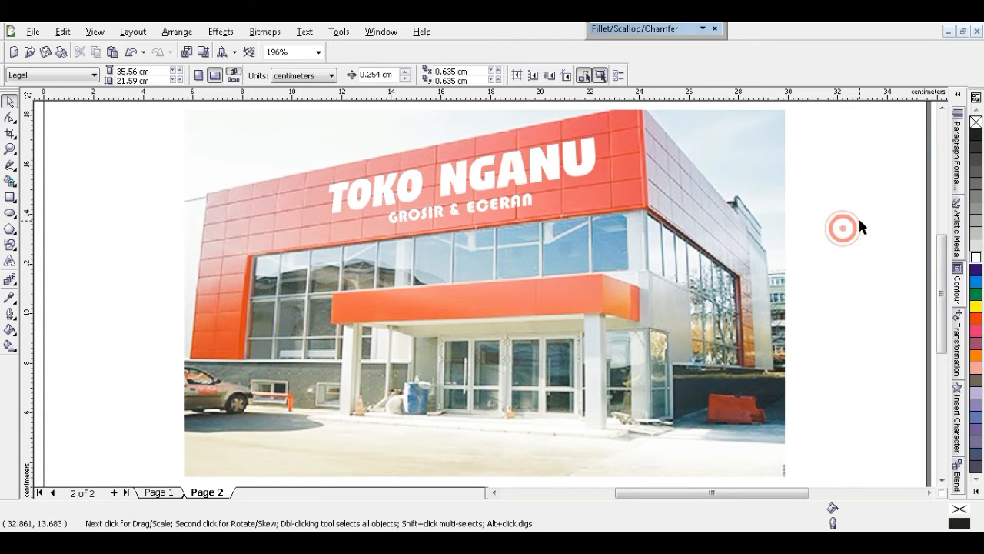
Try to stretch the text group wider and to ungroup it, undoing both changes
click(586, 152)
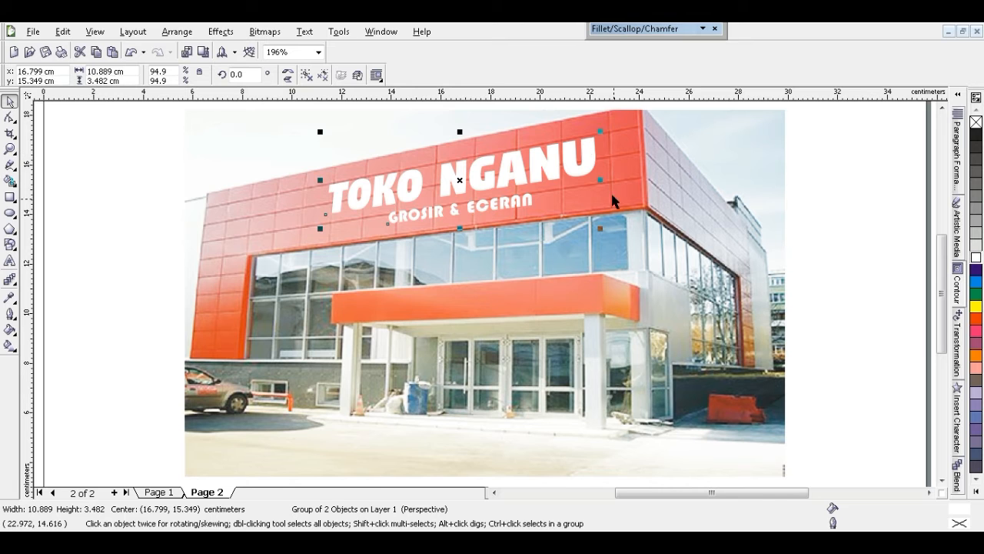
drag(601, 180, 613, 178)
key(ctrl+z)
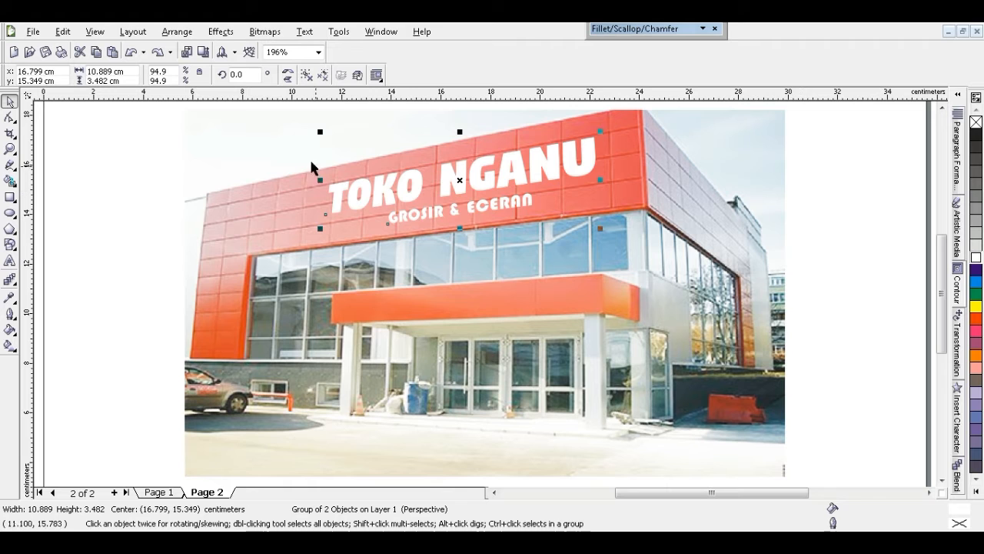
click(323, 75)
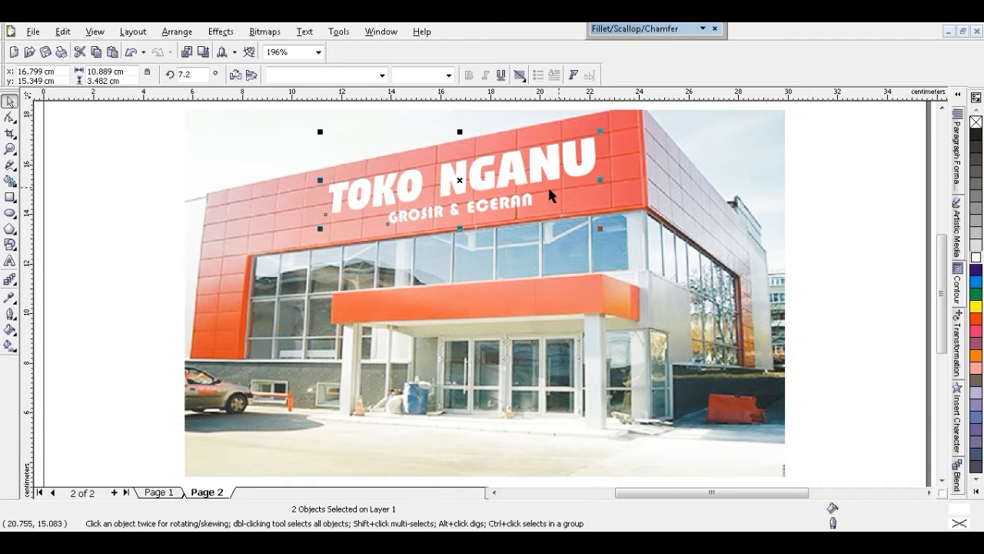
key(ctrl+z)
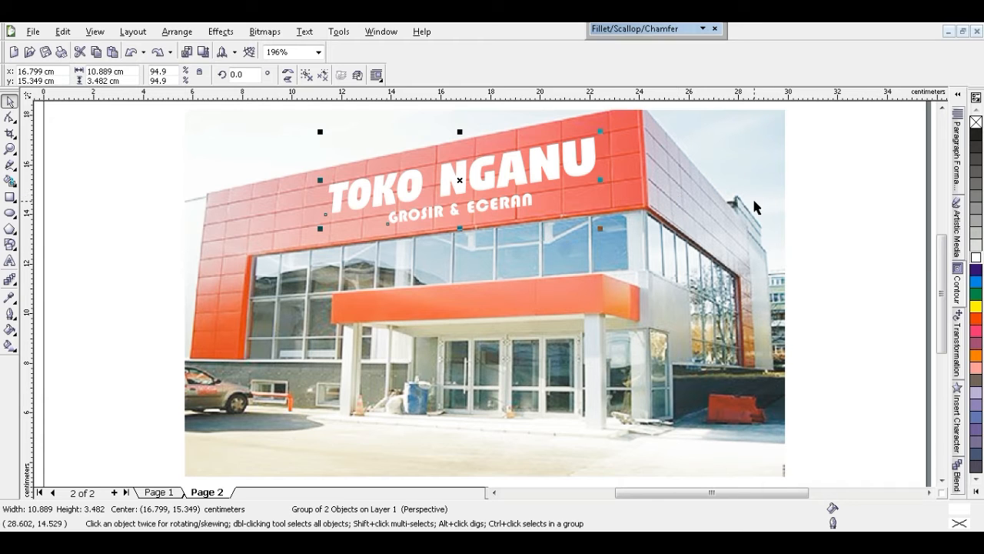
Apply a flat bottom-right drop shadow preset to the text group and pull the shadow in close behind the letters
click(17, 286)
click(87, 288)
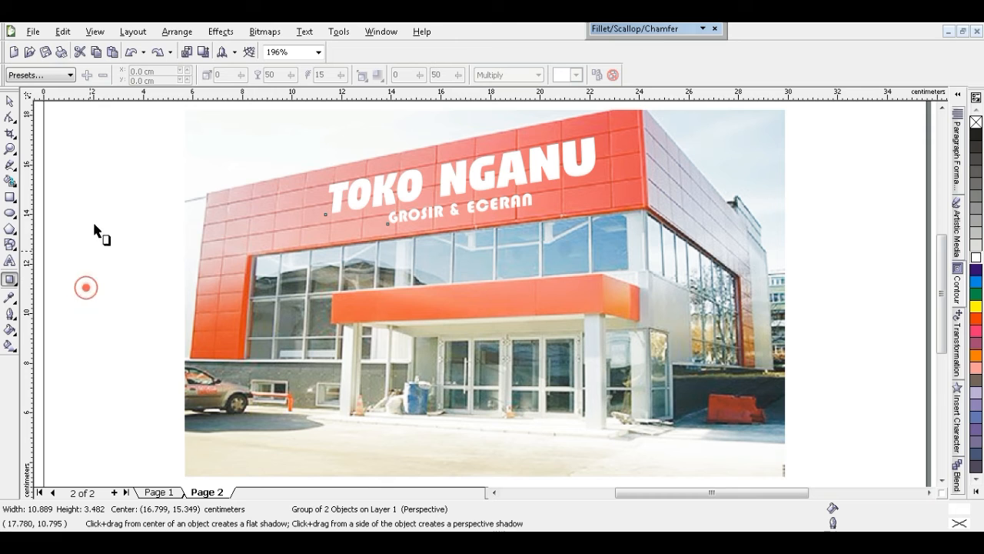
click(70, 74)
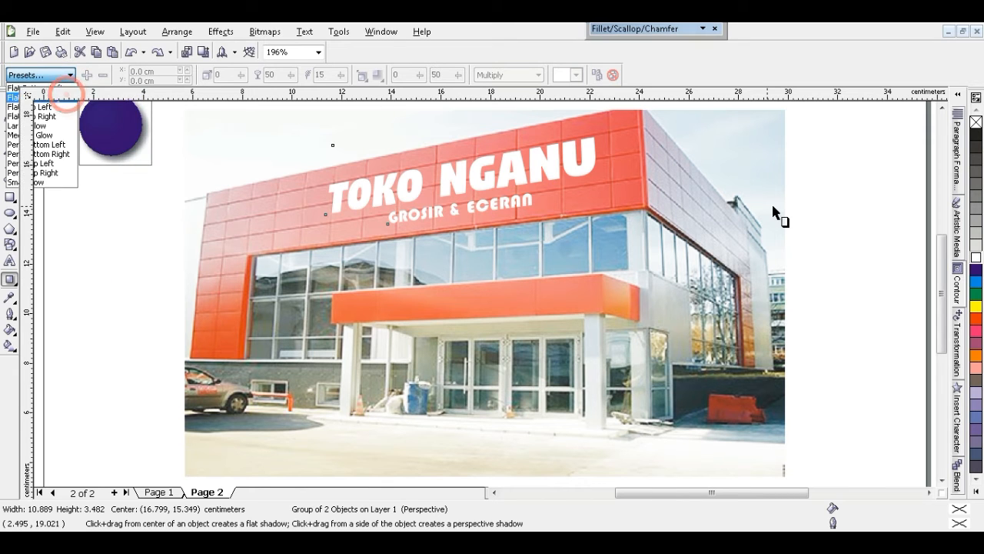
click(38, 98)
drag(517, 237, 504, 223)
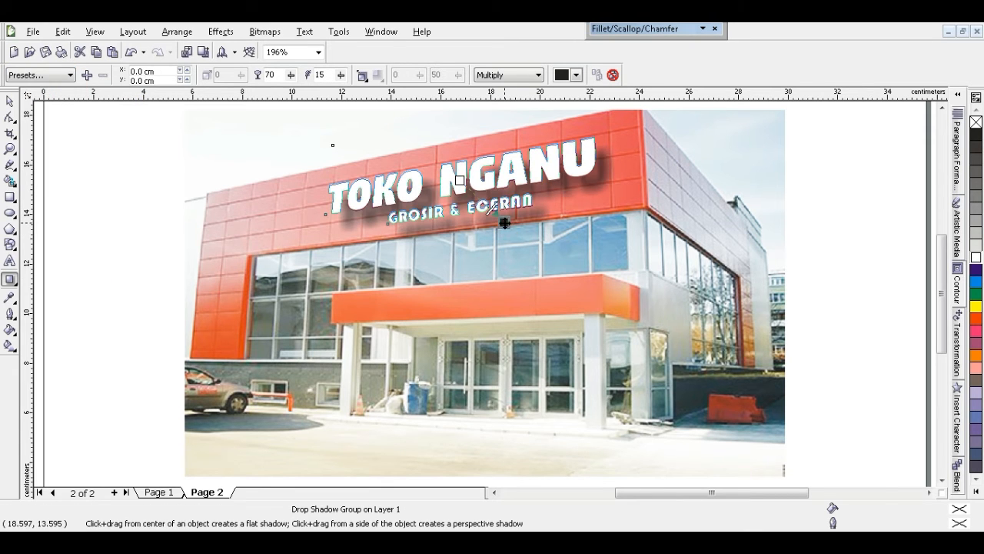
Set the drop shadow's feathering to 5 and its opacity to 80
double_click(327, 77)
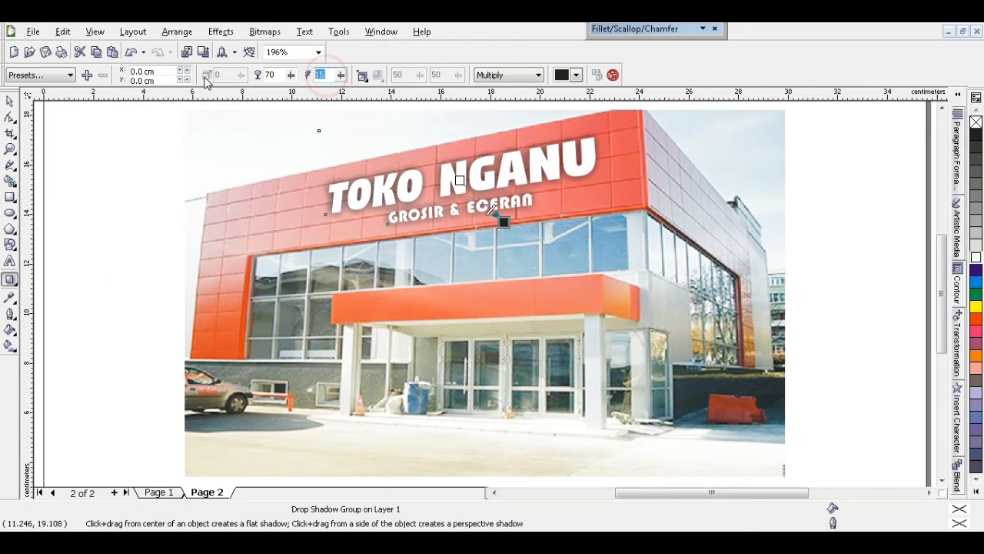
text(5)
key(Return)
double_click(273, 75)
text(8)
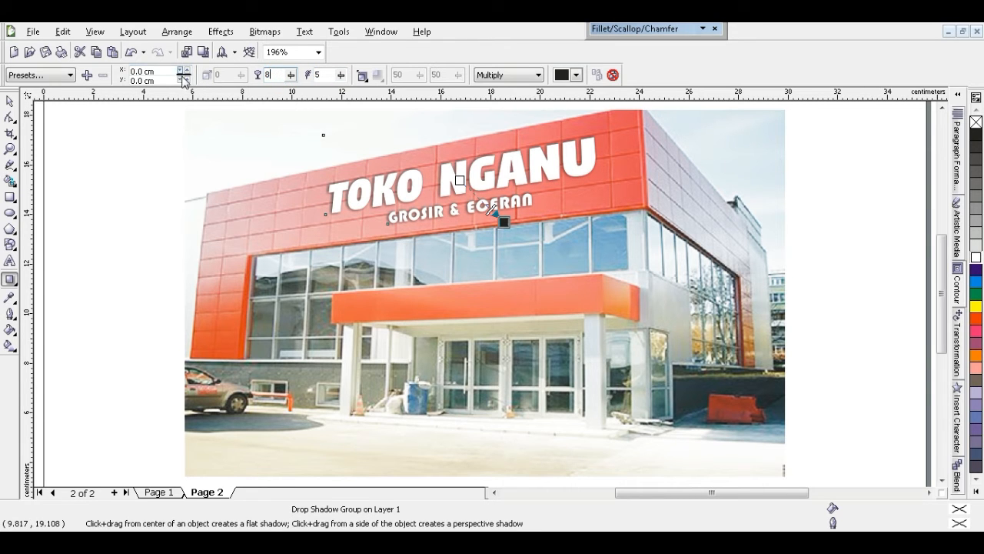
text(0)
key(Return)
Offset the drop shadow about 0.057 cm to the right and 0.05 cm down from the letters
key(F2)
drag(370, 138, 600, 261)
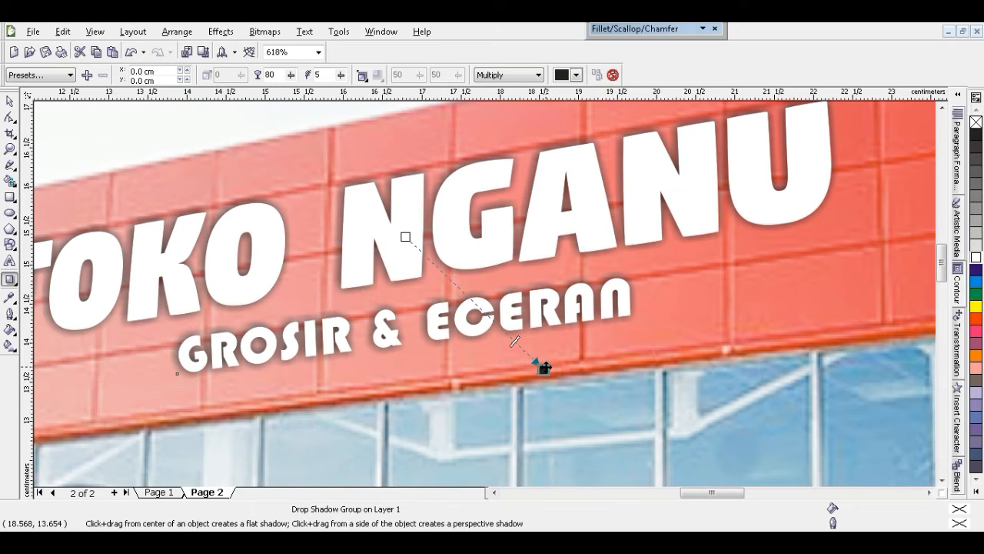
drag(545, 367, 566, 376)
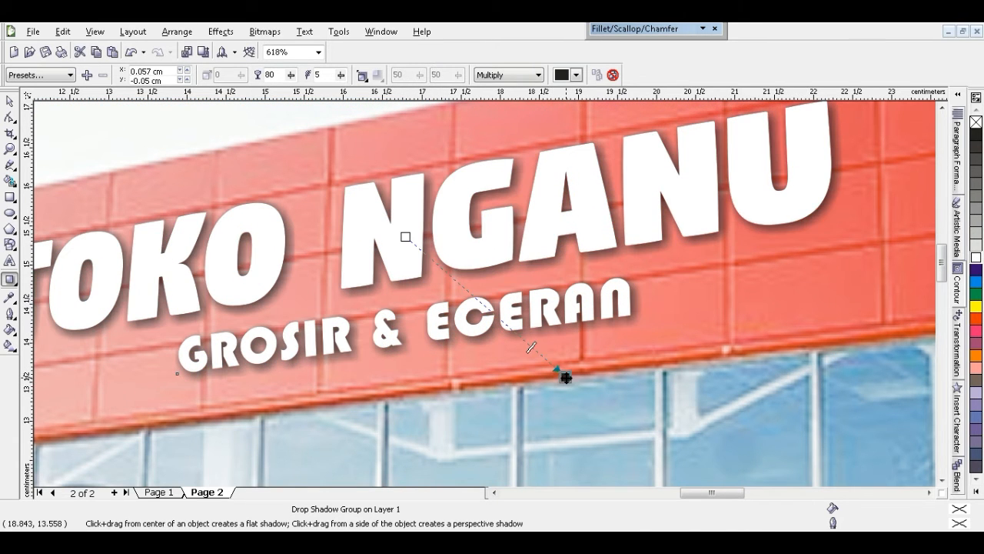
key(space)
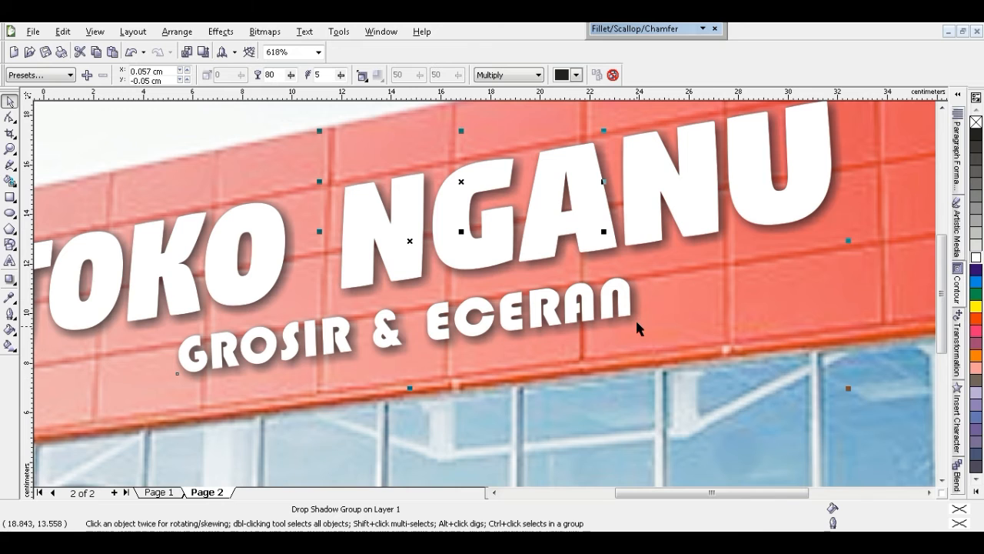
key(F4)
click(868, 245)
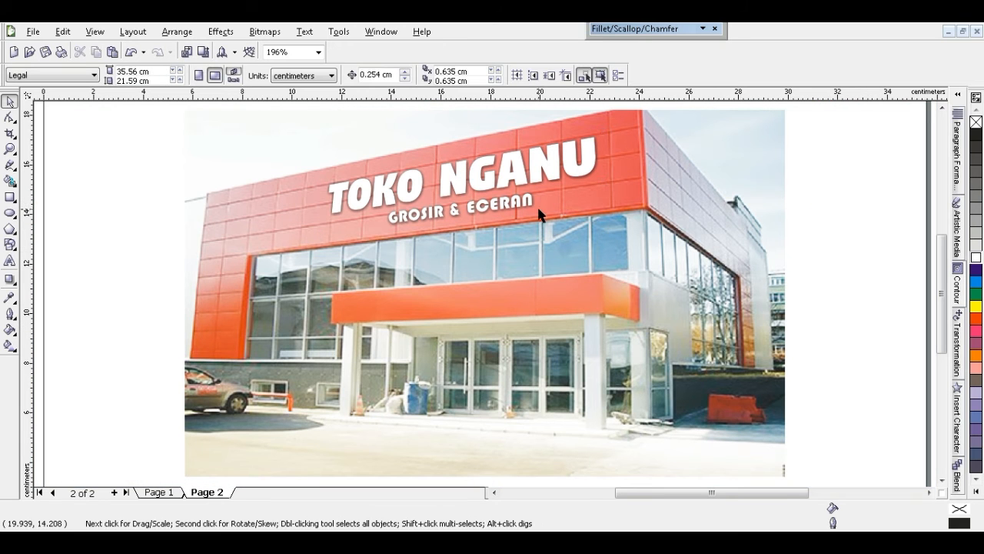
Set the feathering of the sign's drop shadow to 10
click(536, 210)
click(319, 75)
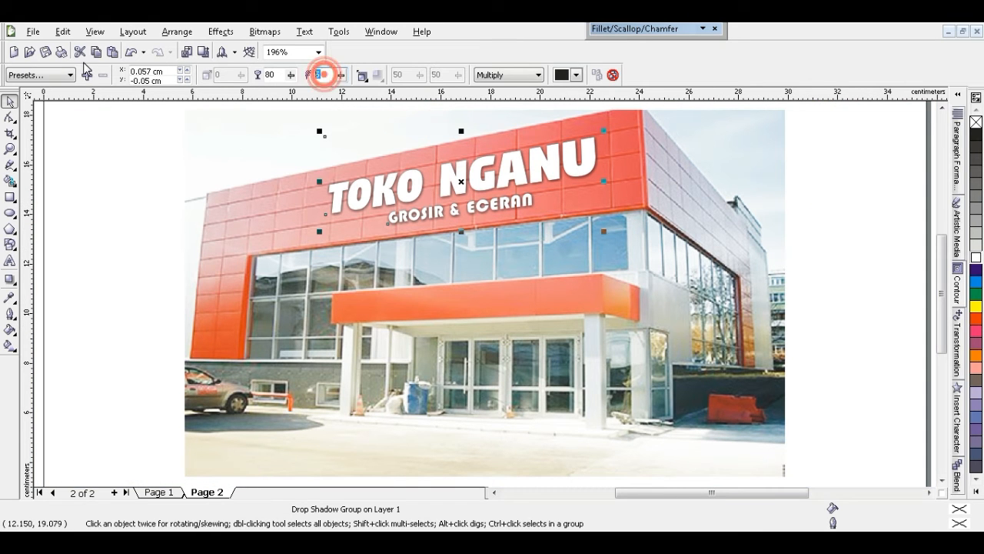
text(10)
key(Return)
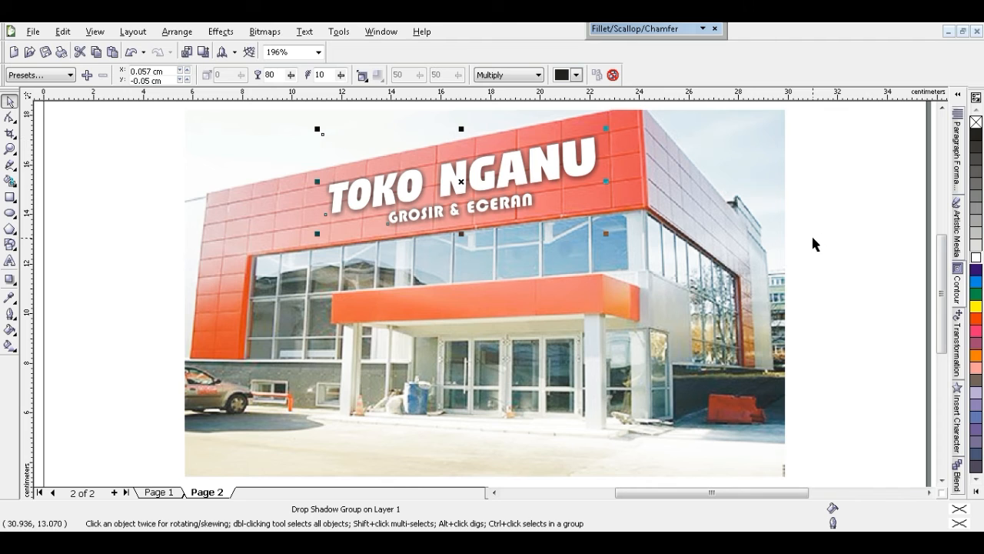
click(529, 200)
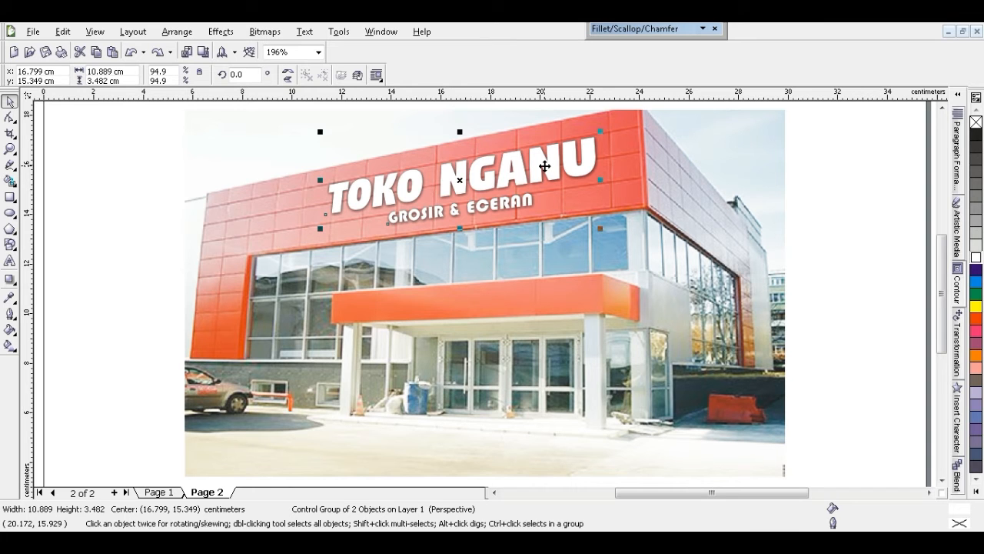
click(545, 166)
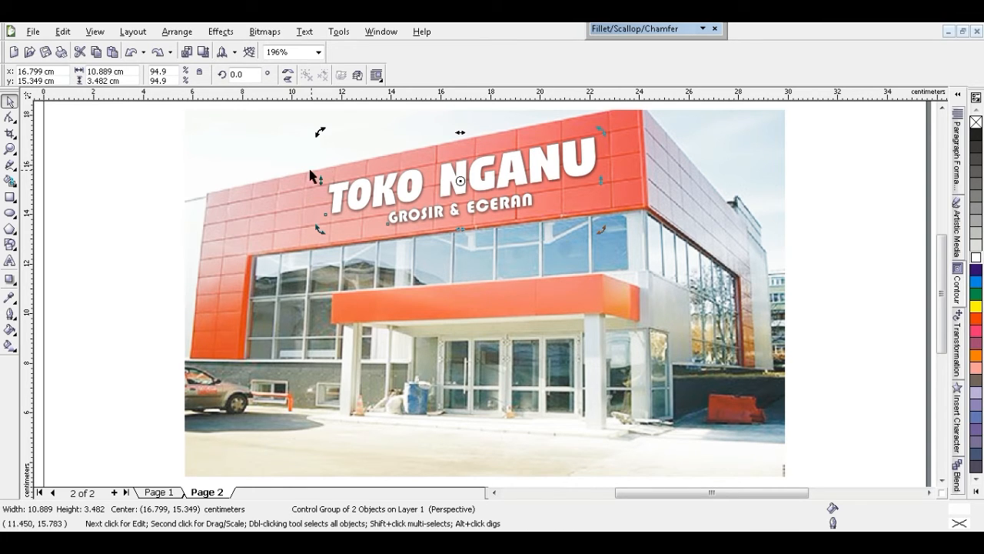
click(209, 33)
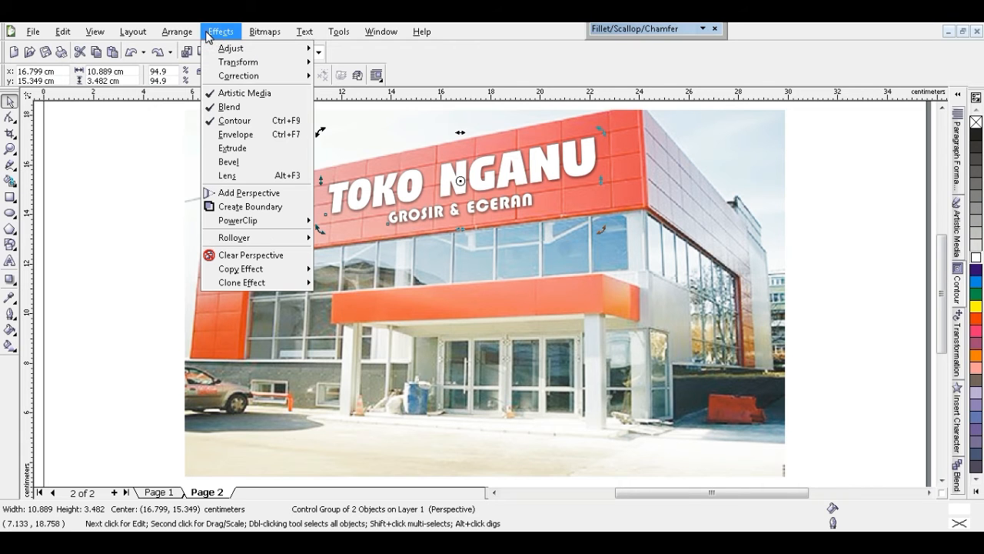
mouse_move(187, 36)
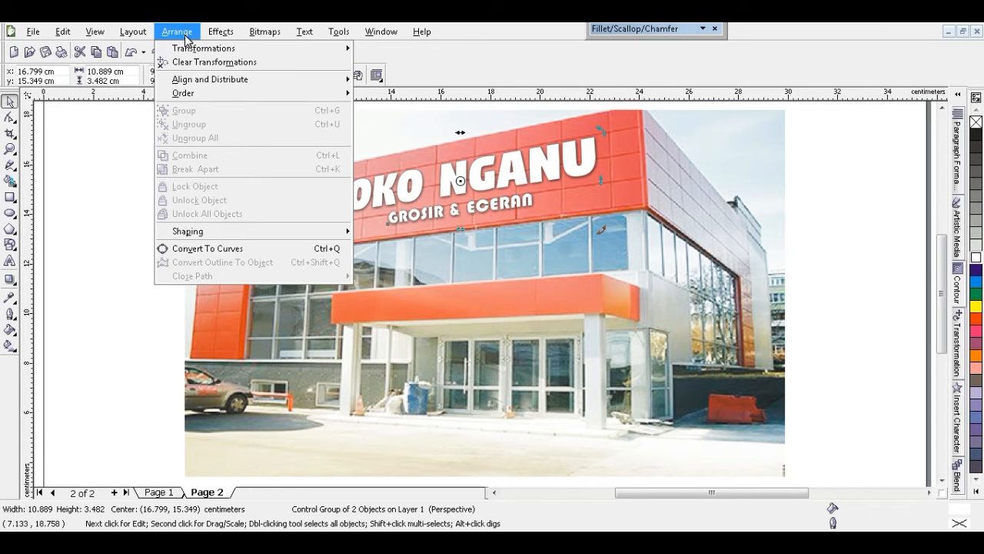
mouse_move(218, 38)
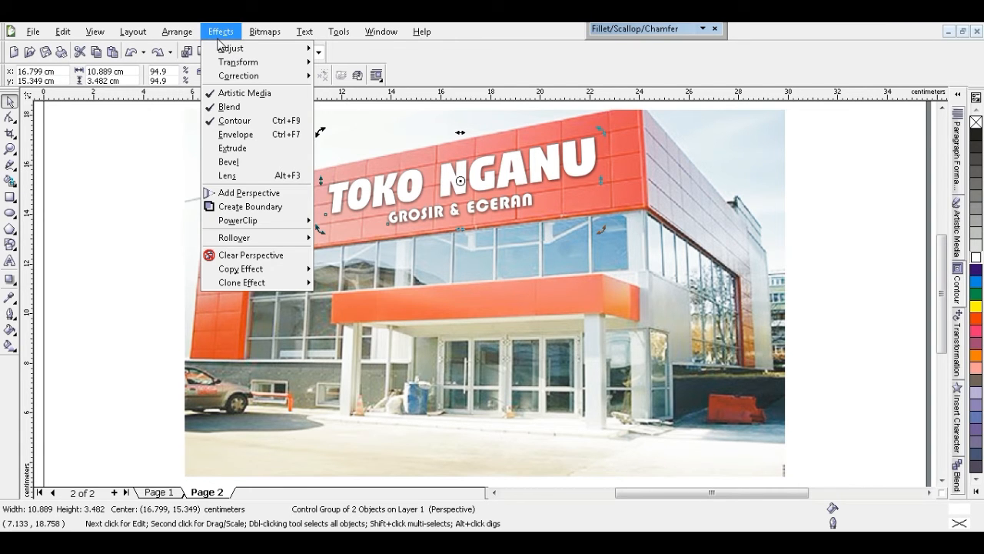
click(125, 174)
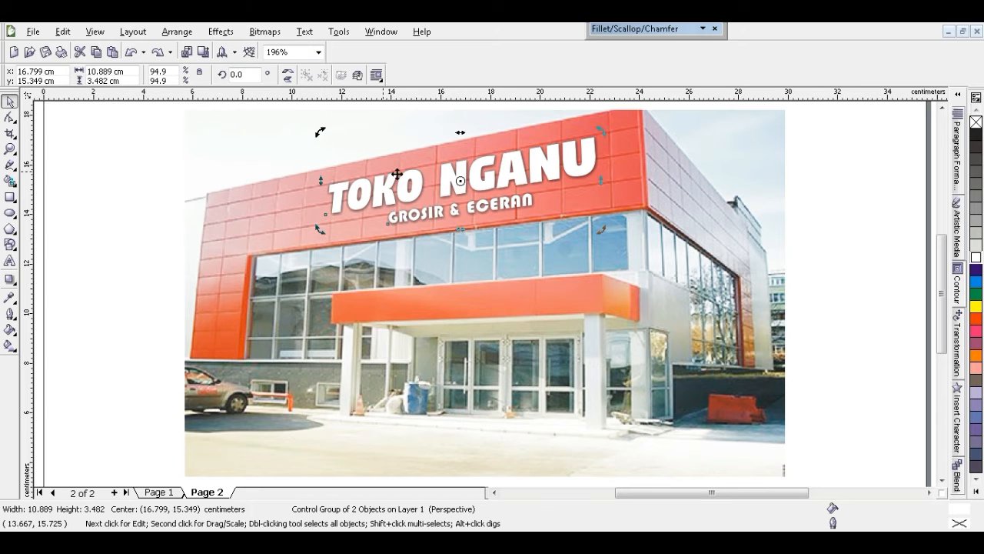
right_click(440, 180)
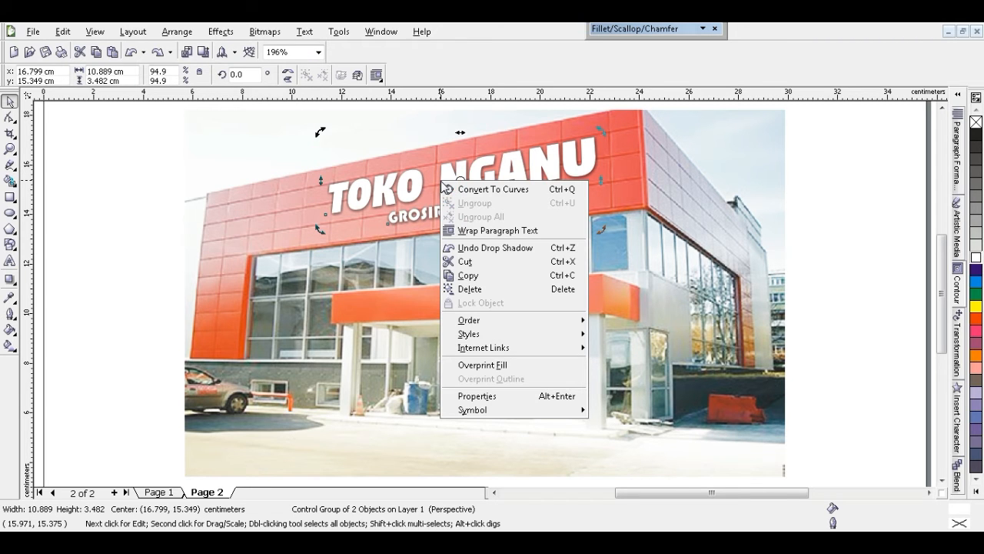
key(Escape)
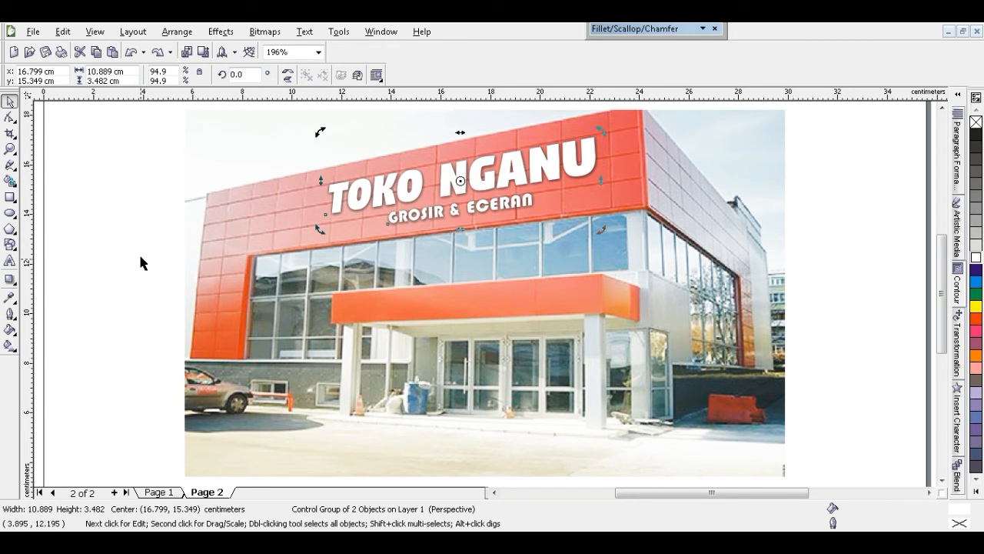
click(152, 210)
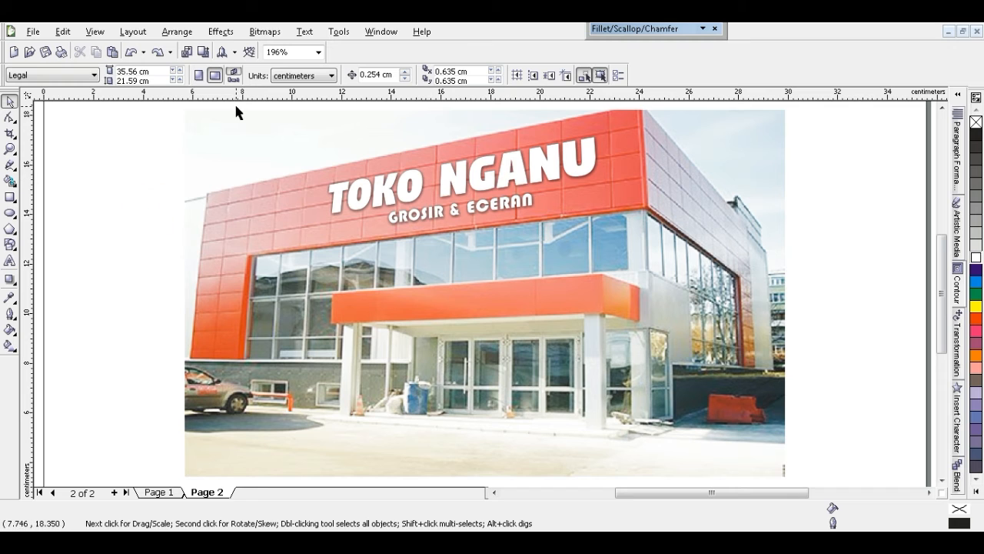
Break the drop shadow apart from the sign's text group
drag(121, 123, 683, 284)
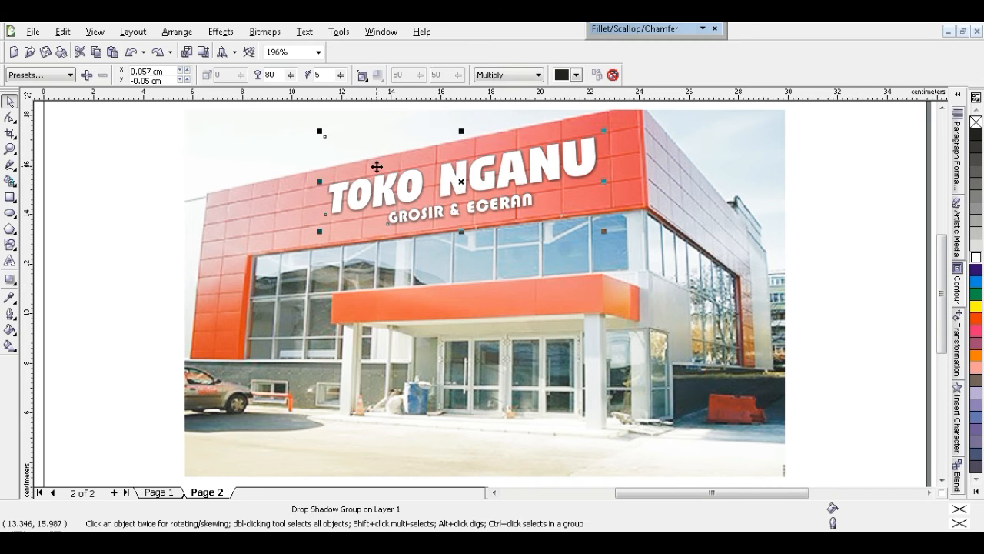
right_click(390, 186)
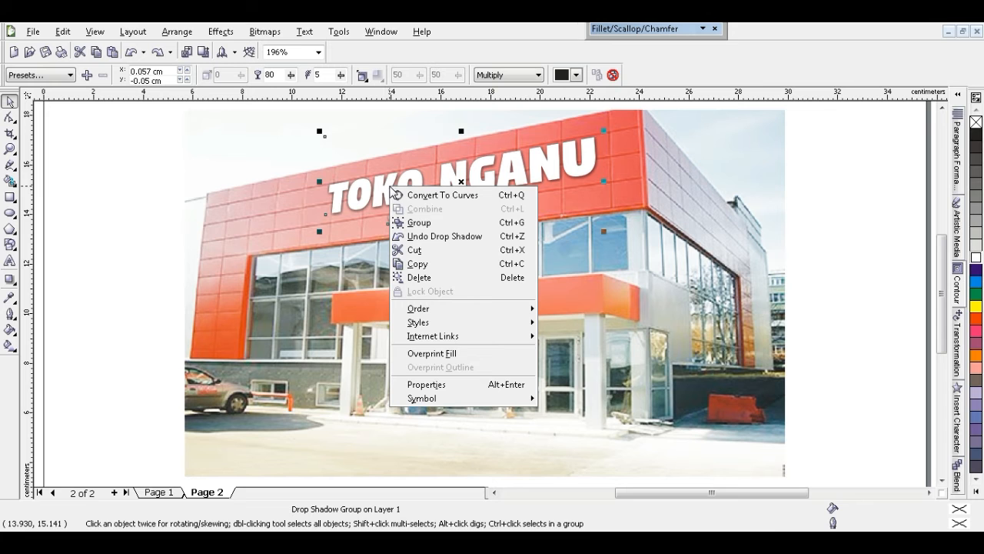
click(142, 197)
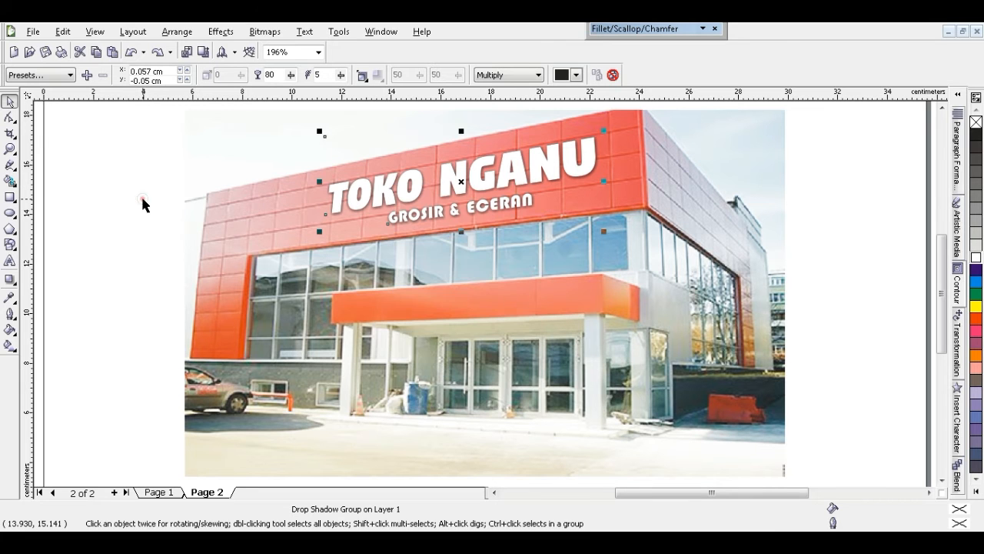
key(ctrl+k)
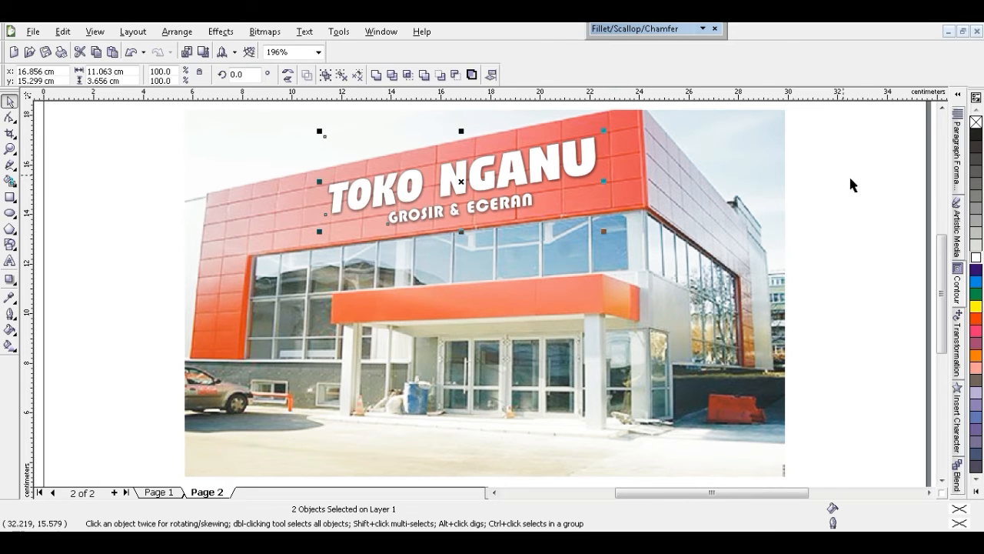
Ungroup the sign's lettering into separate text objects and select the TOKO NGANU line
click(870, 189)
click(555, 167)
click(325, 76)
click(123, 175)
click(519, 178)
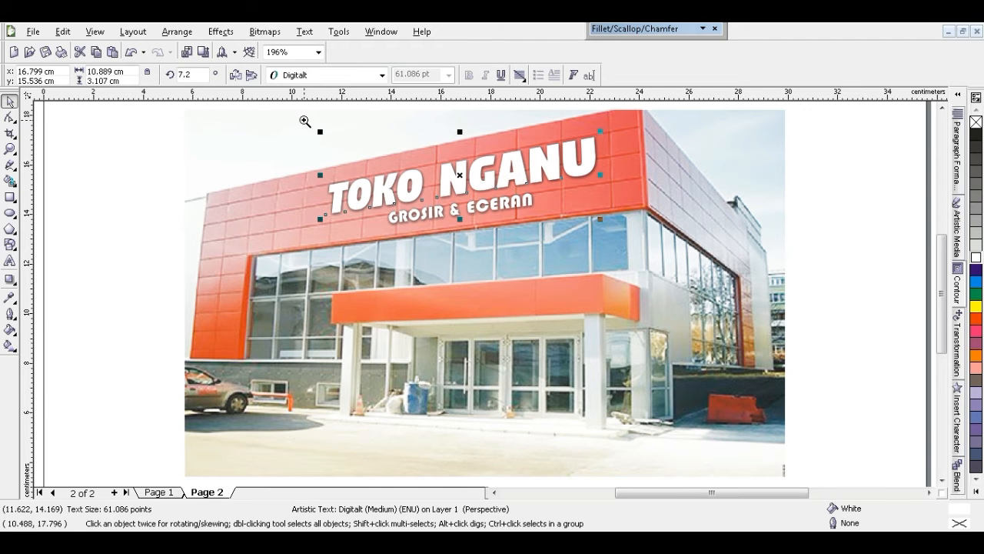
Apply an inside contour with a 0.1 cm offset to the TOKO NGANU text
key(shift+F2)
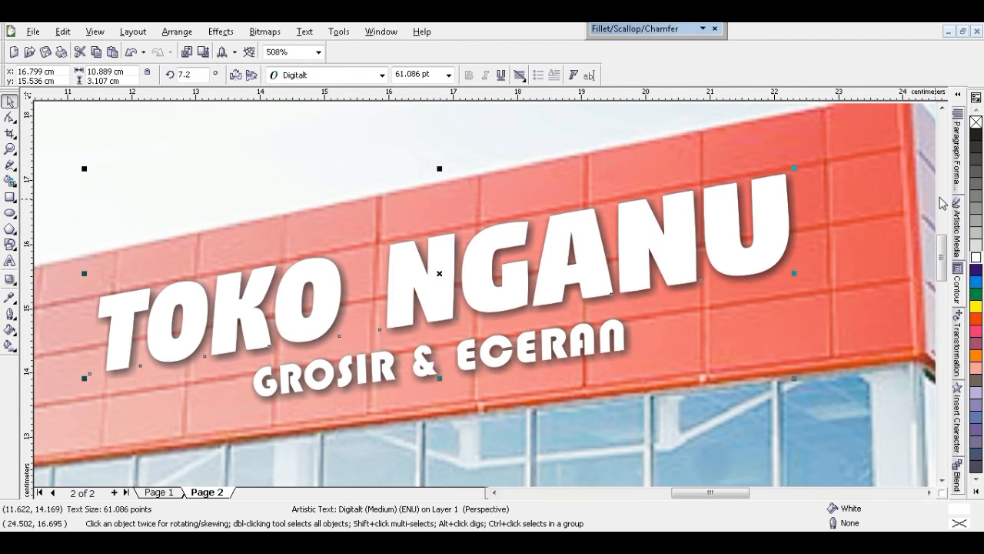
click(958, 295)
click(842, 170)
double_click(876, 212)
text(0.1)
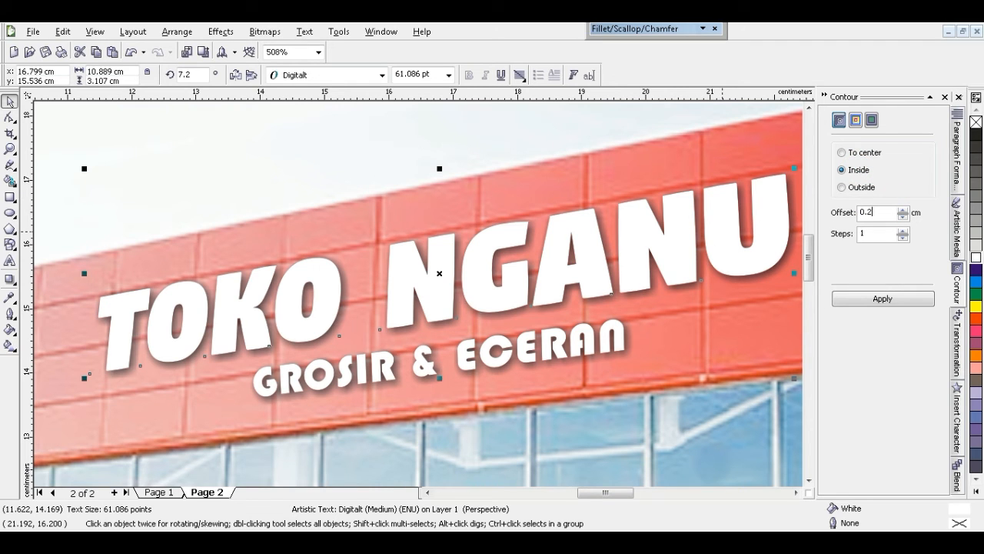
key(Return)
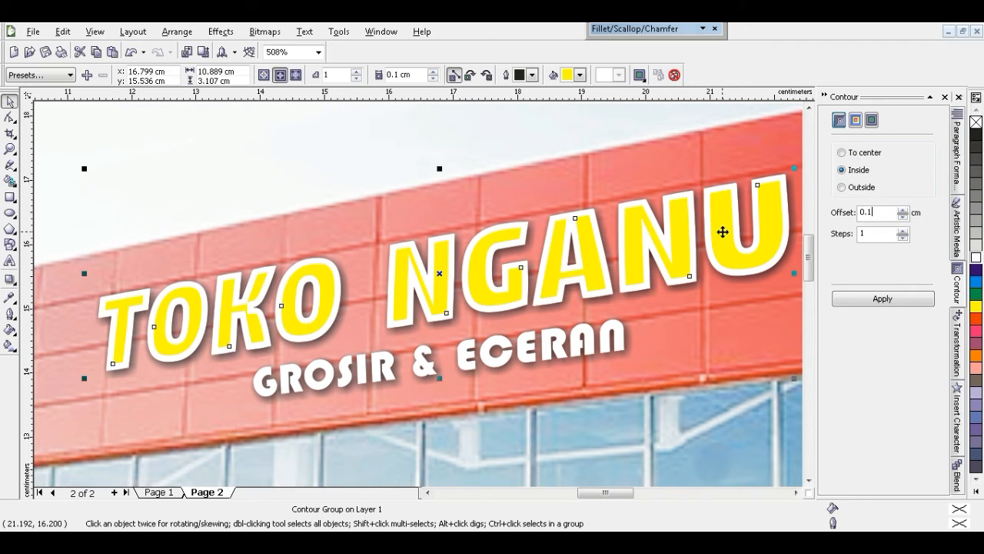
Try an inside contour offset of 0.5 cm on the TOKO NGANU text
key(BackSpace)
key(Return)
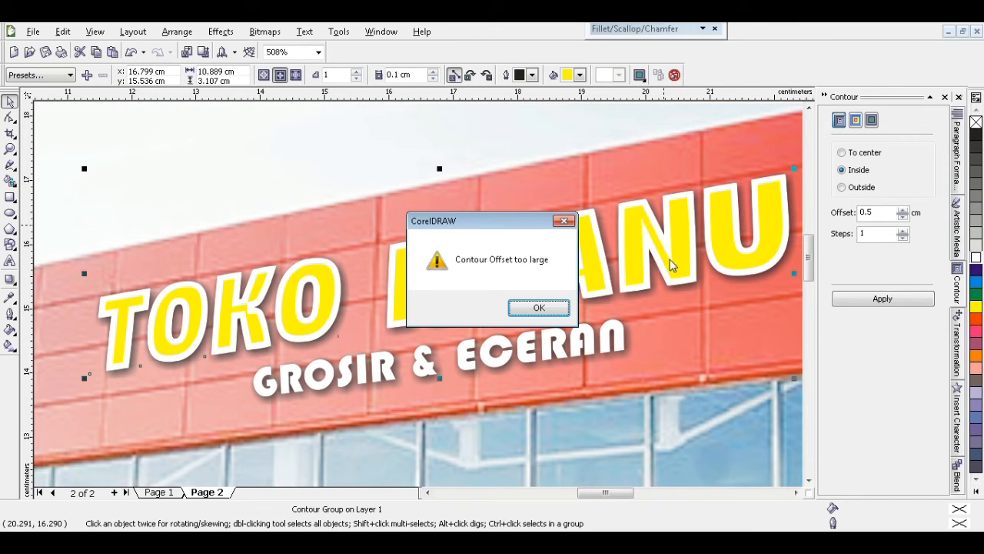
click(539, 307)
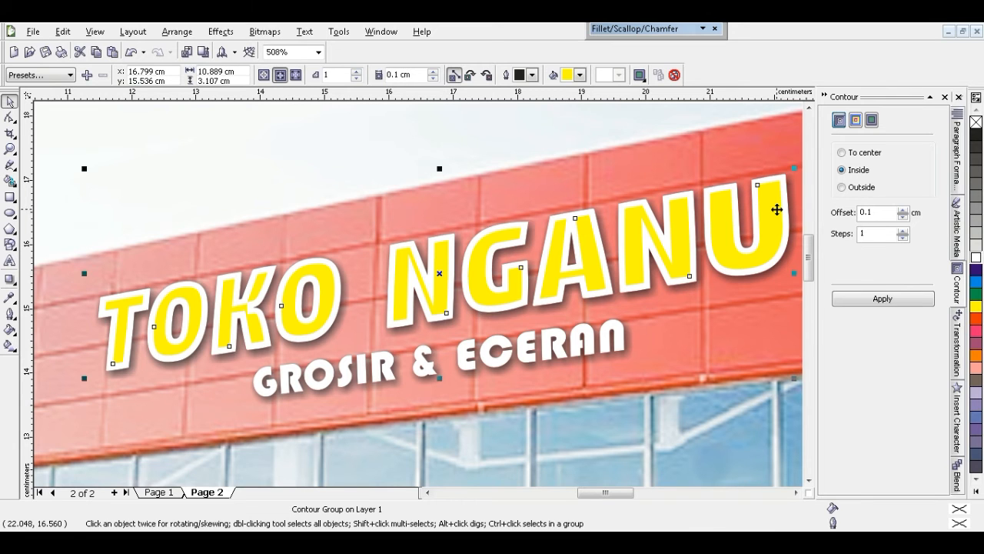
Set the inside contour offset of the TOKO NGANU text to 0.05 cm
click(777, 209)
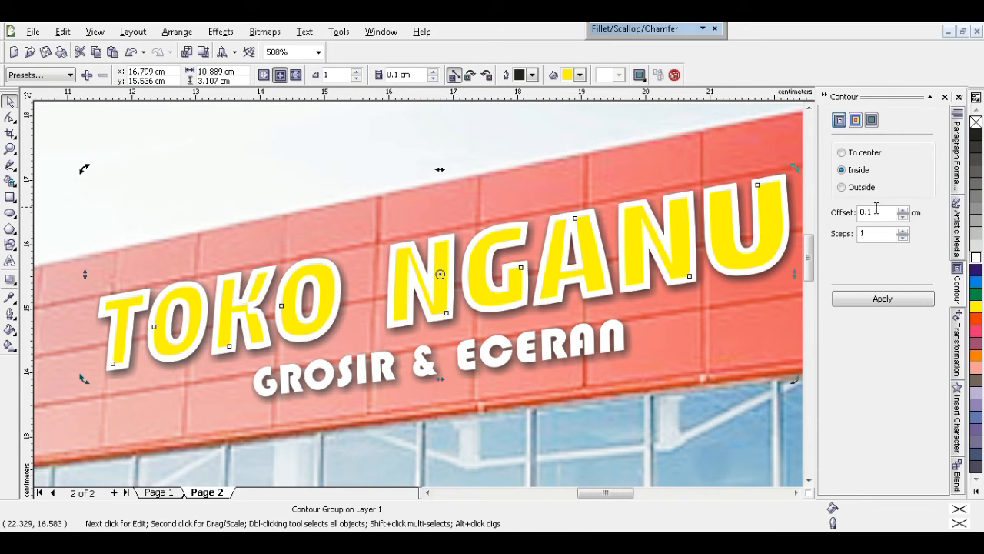
click(884, 212)
key(BackSpace)
text(05)
key(Return)
Break the contour apart from the TOKO NGANU text and combine its ungrouped yellow letter shapes into one curve
click(718, 218)
key(ctrl+k)
click(549, 136)
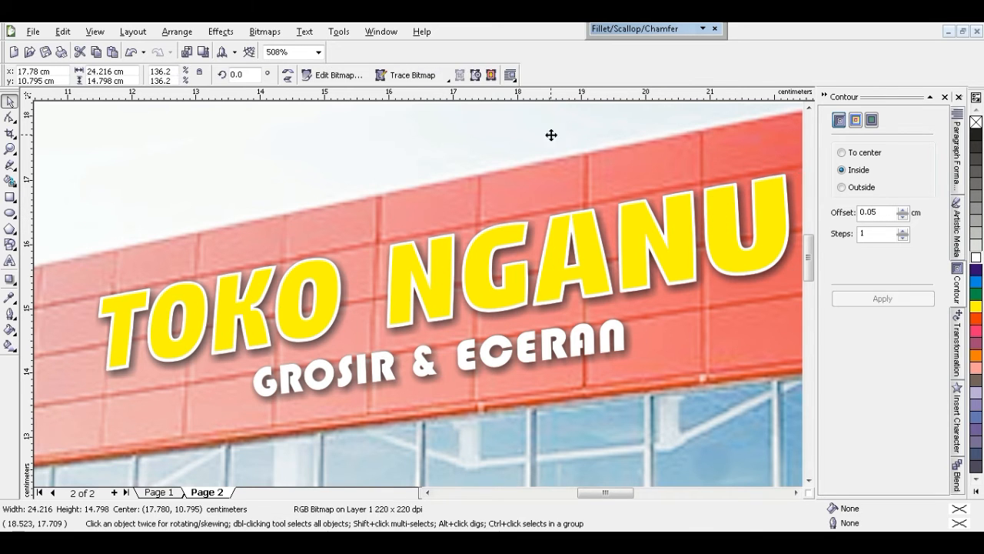
click(581, 225)
click(324, 75)
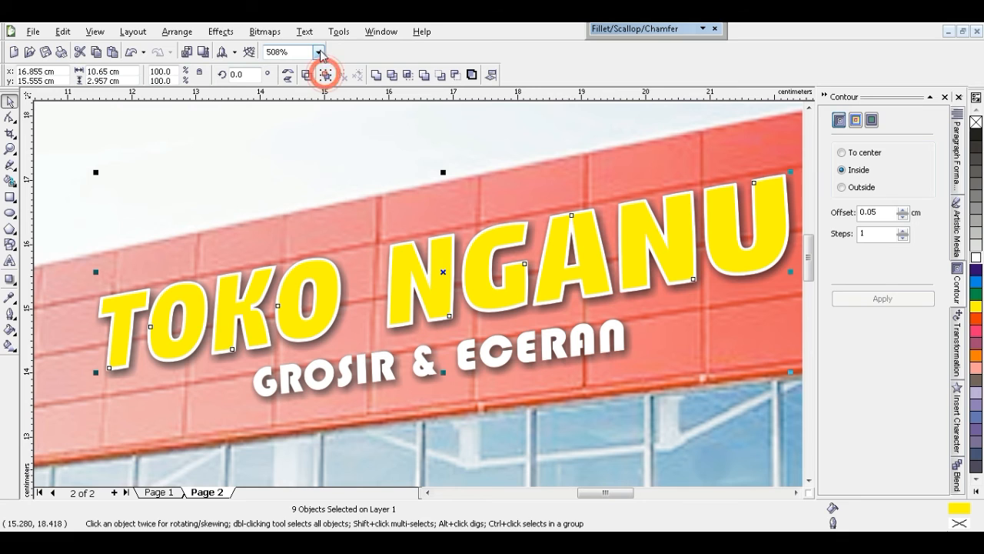
click(307, 74)
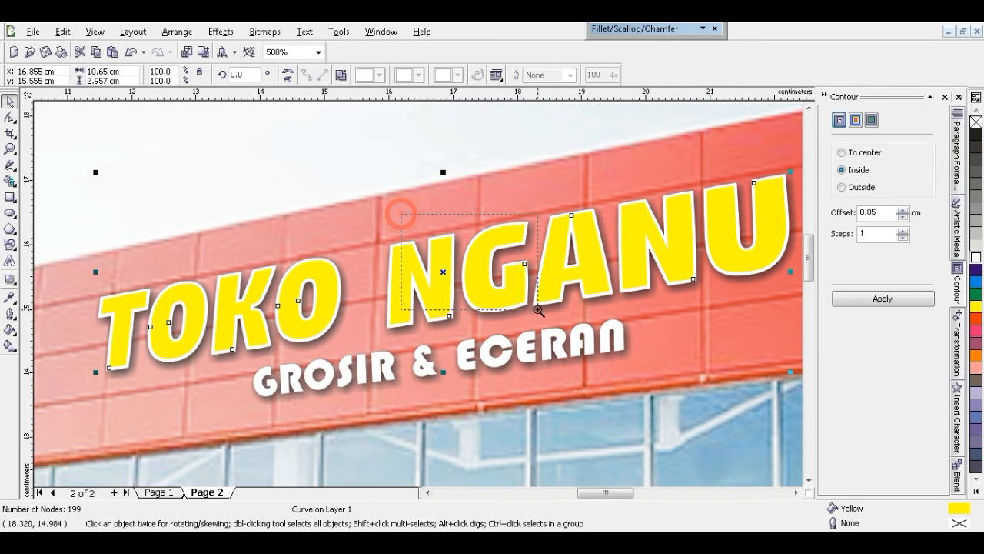
Cut the yellow curve into a thin edge highlight by trimming it with a copy offset about 0.036 cm right and 0.031 cm down, and delete the copy
click(402, 217)
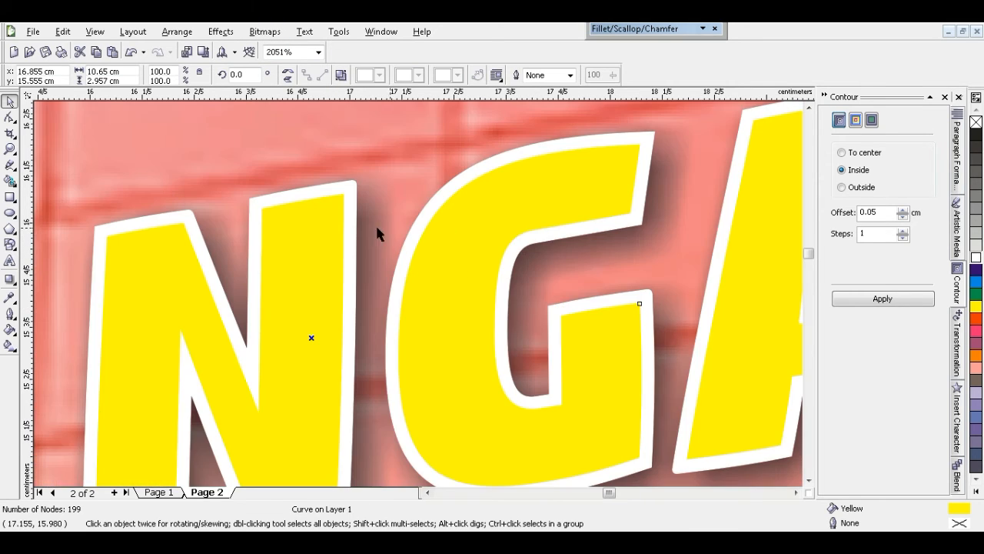
drag(287, 224, 303, 232)
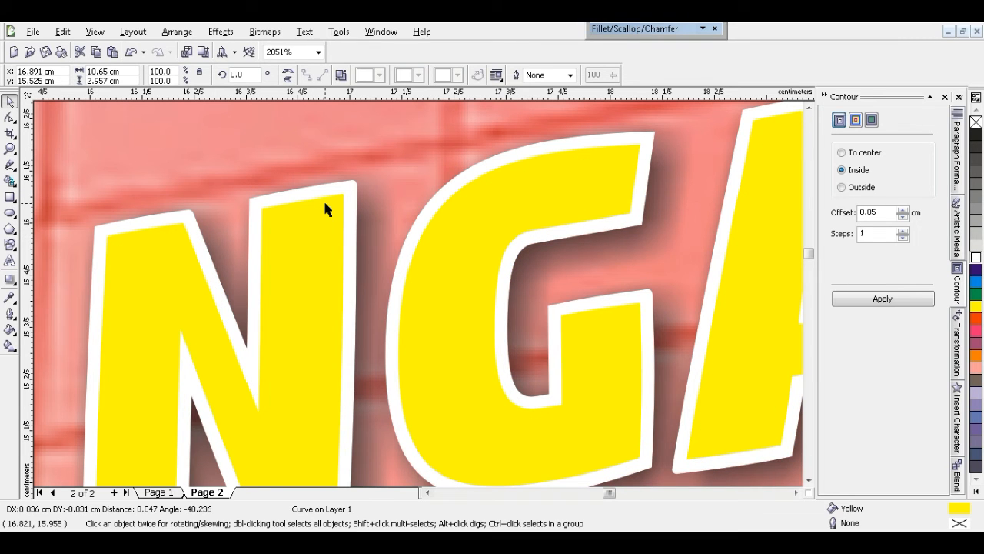
shift+click(325, 202)
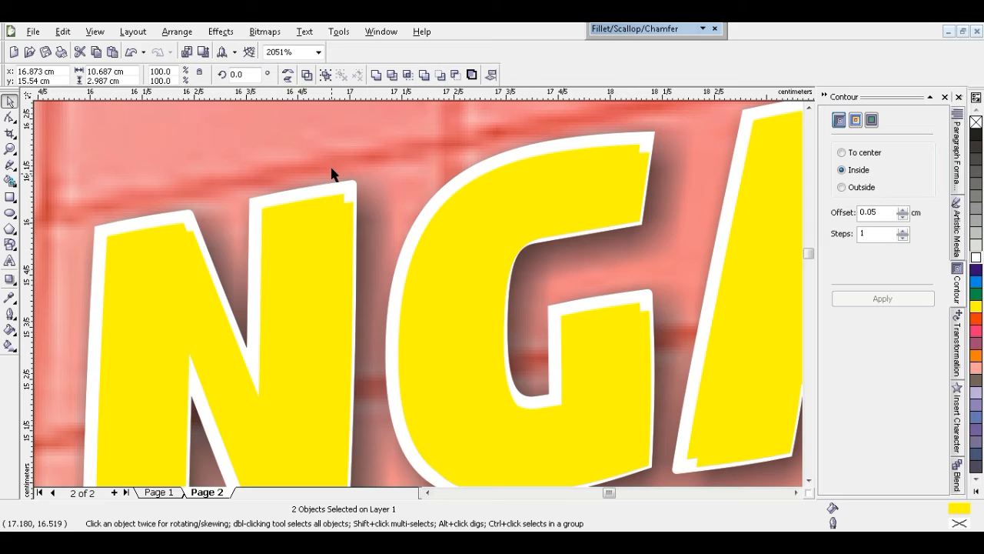
click(332, 168)
click(338, 219)
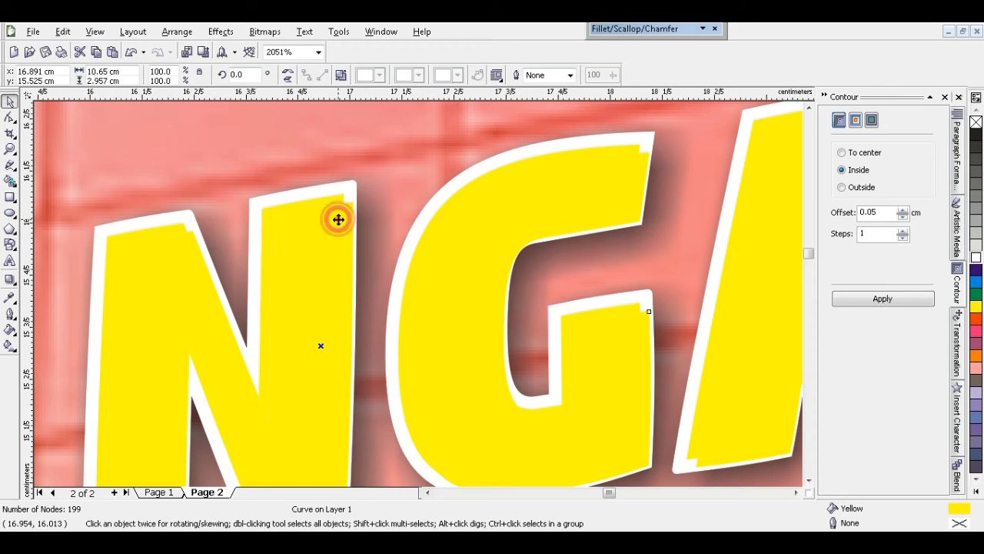
key(Delete)
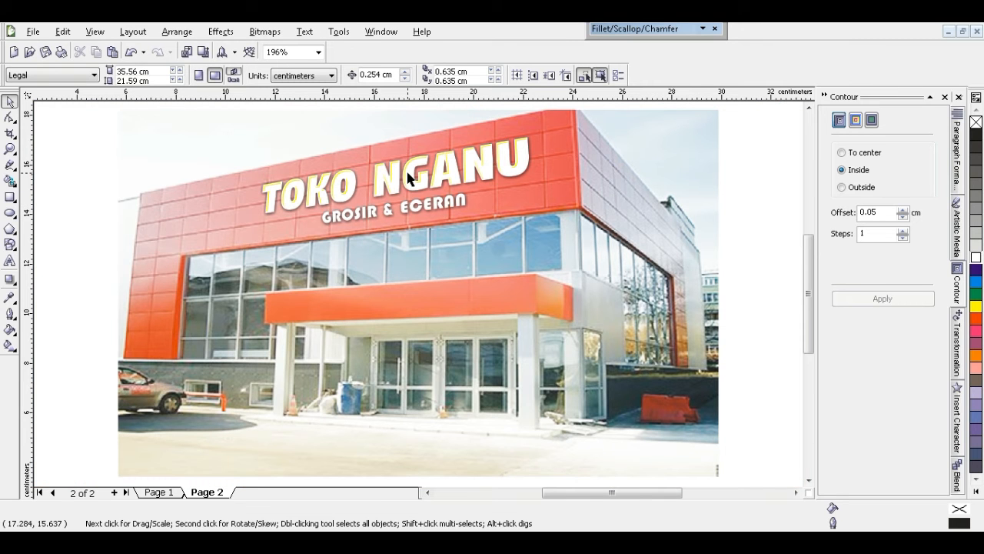
Fill the thin edge highlight on the TOKO NGANU letters with 10% black
click(408, 175)
click(981, 244)
key(Escape)
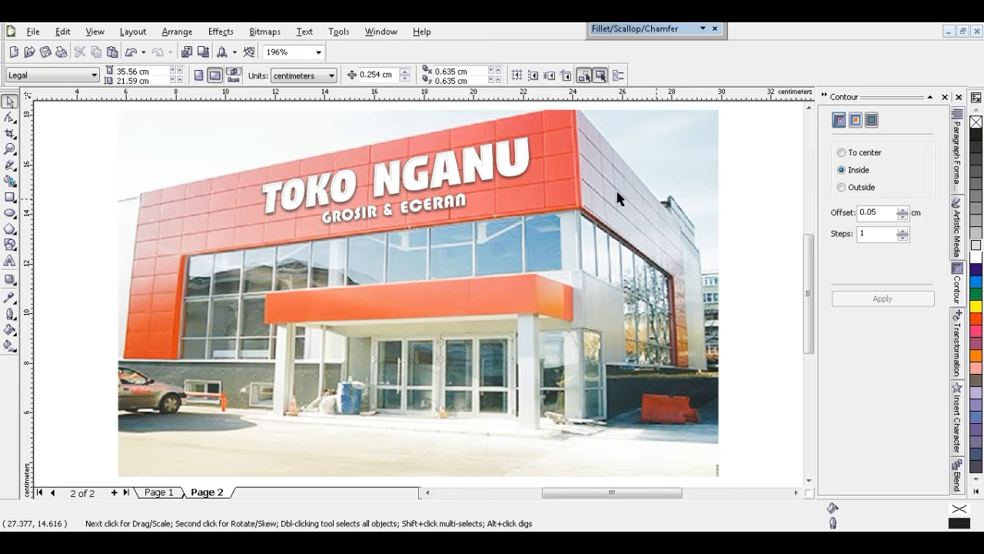
Fill the TOKO NGANU text with yellow and its thin edge highlight with white
click(516, 169)
click(529, 159)
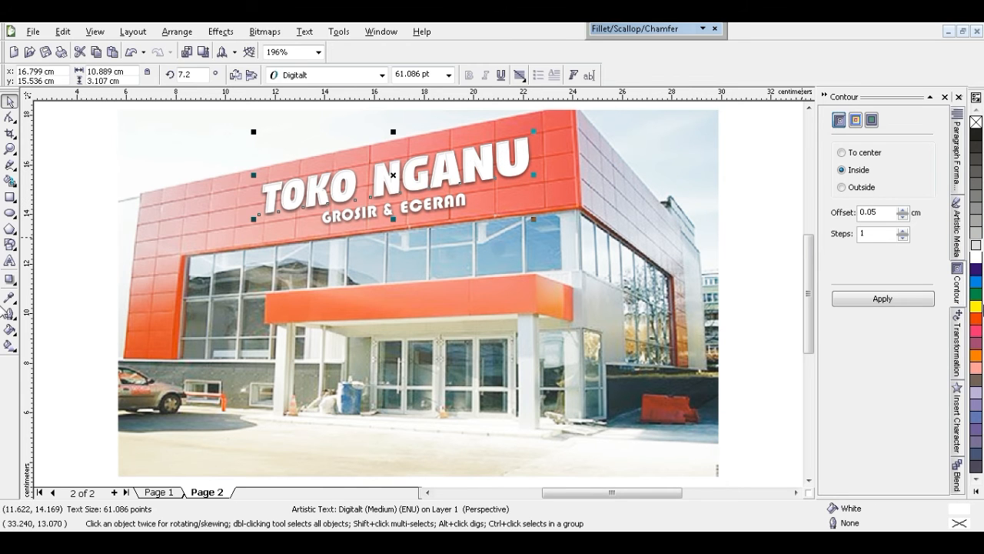
click(978, 307)
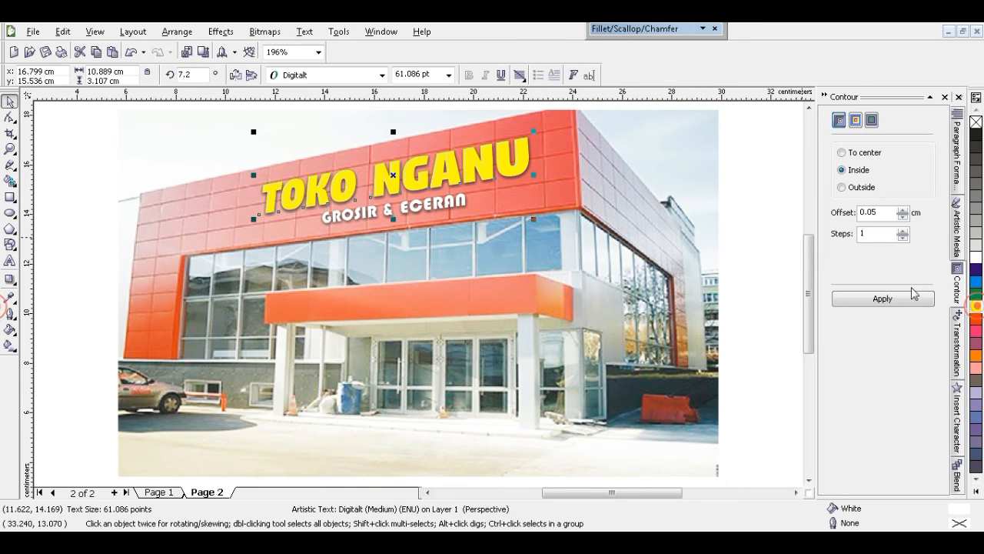
click(501, 165)
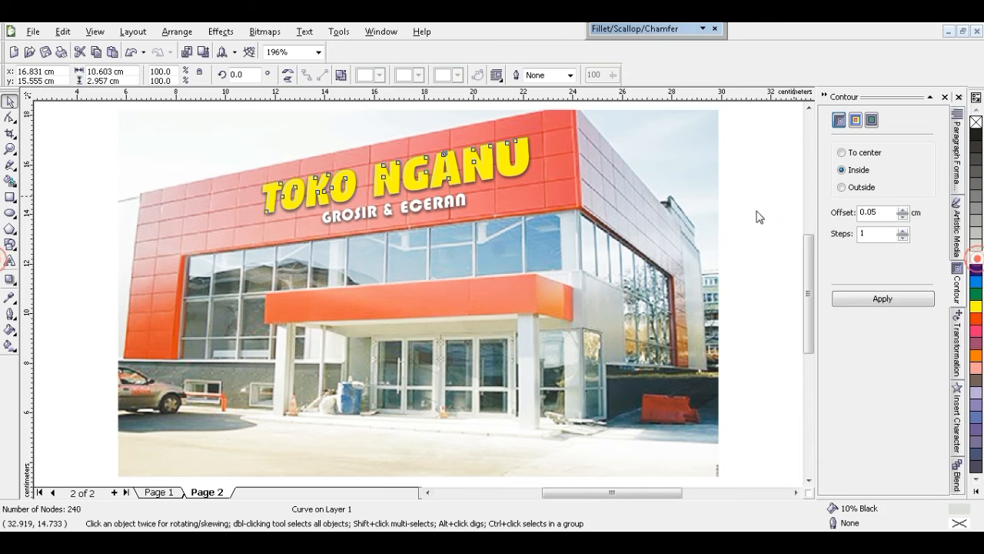
click(729, 195)
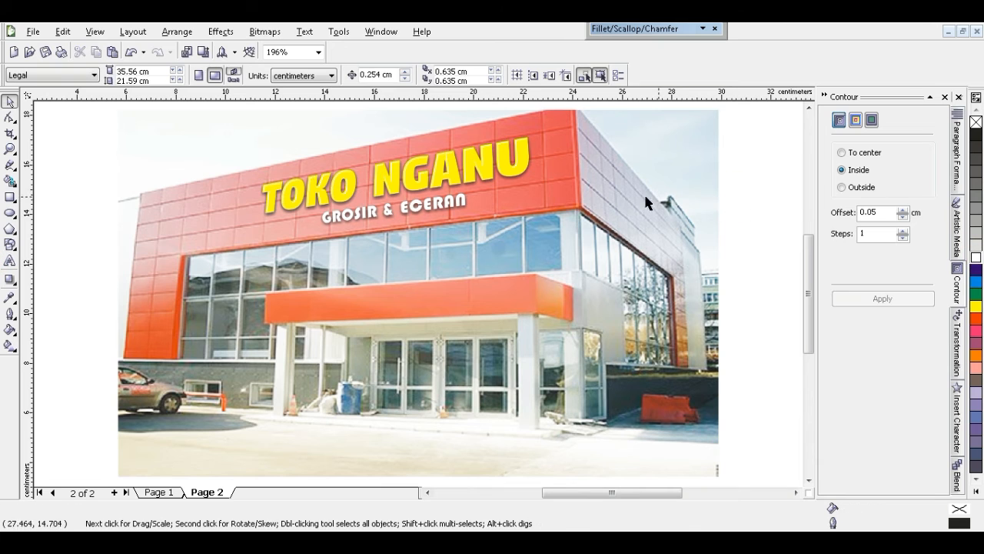
Try a linear yellow-to-white fountain fill on the TOKO NGANU text, undo it and deselect the text
click(511, 178)
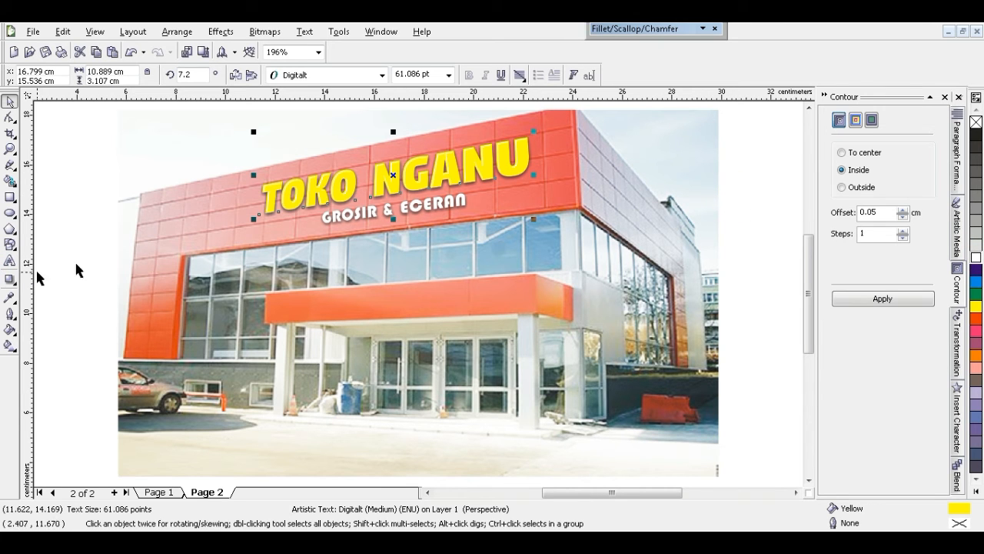
key(F2)
drag(240, 129, 594, 260)
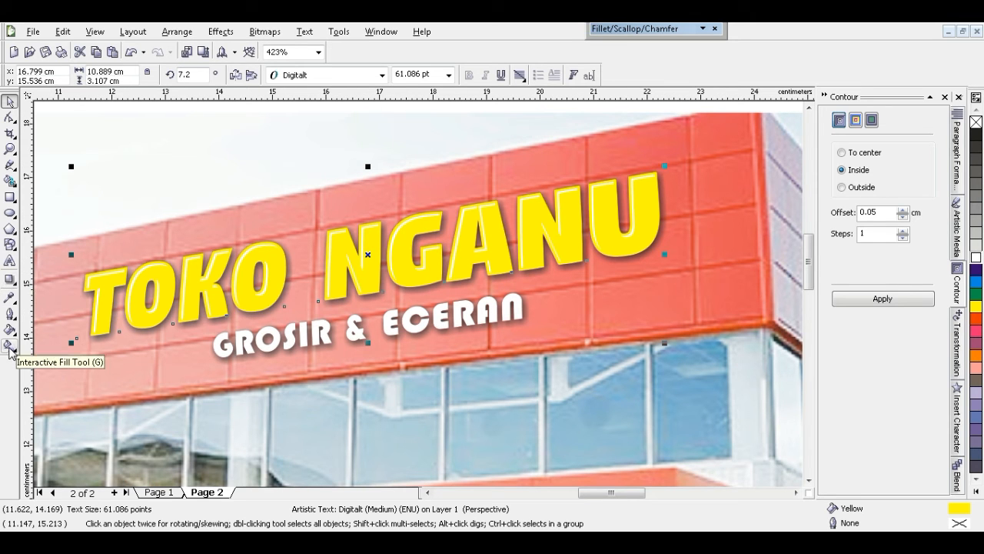
click(9, 347)
drag(381, 305, 373, 252)
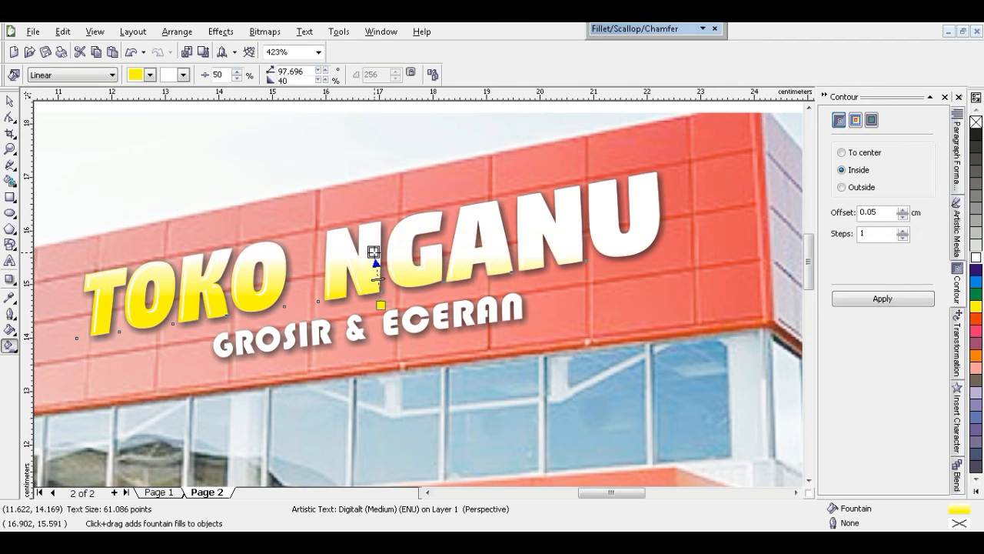
key(ctrl+z)
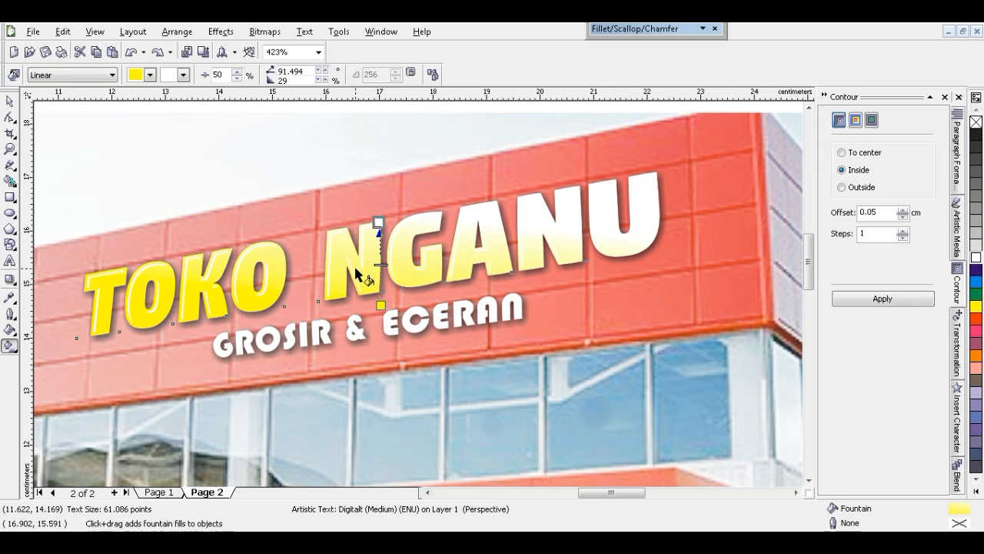
key(ctrl+z)
key(space)
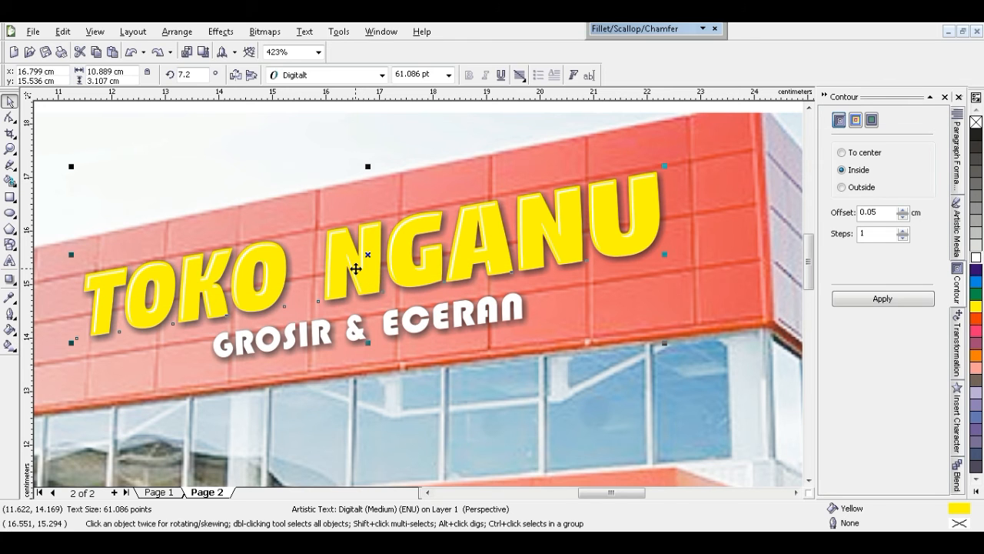
key(F4)
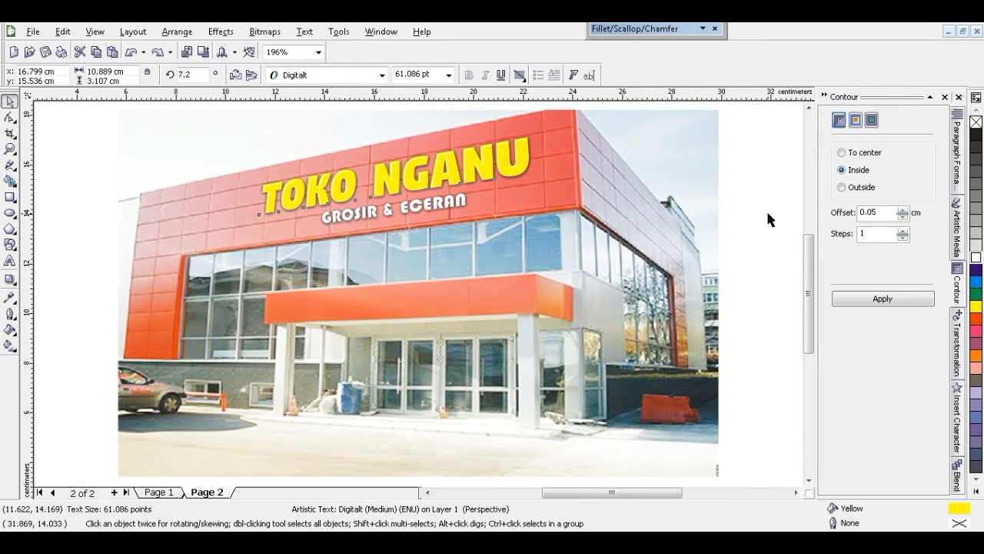
click(766, 211)
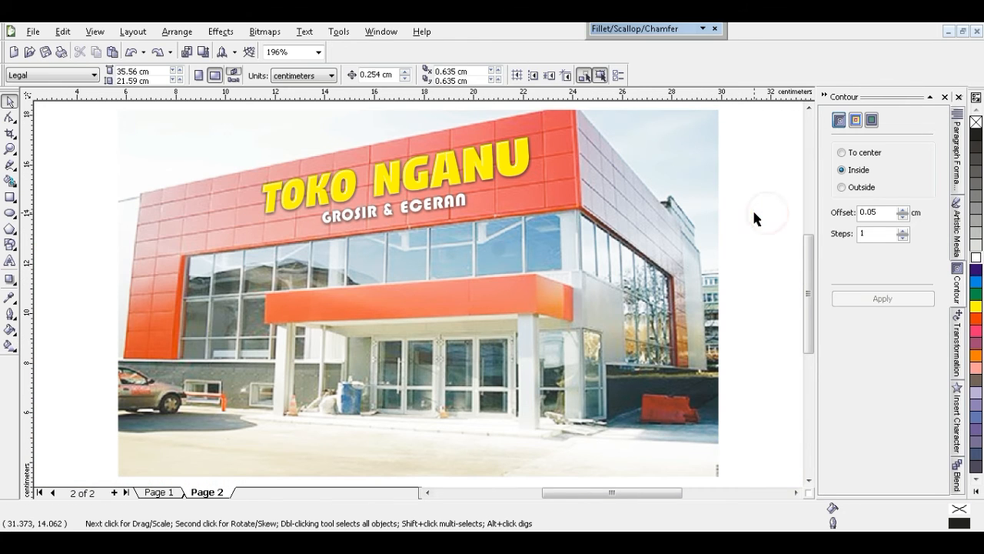
Delete the old shared shadow behind the sign lettering and apply a flat bottom-right drop shadow preset to the TOKO NGANU text
click(520, 181)
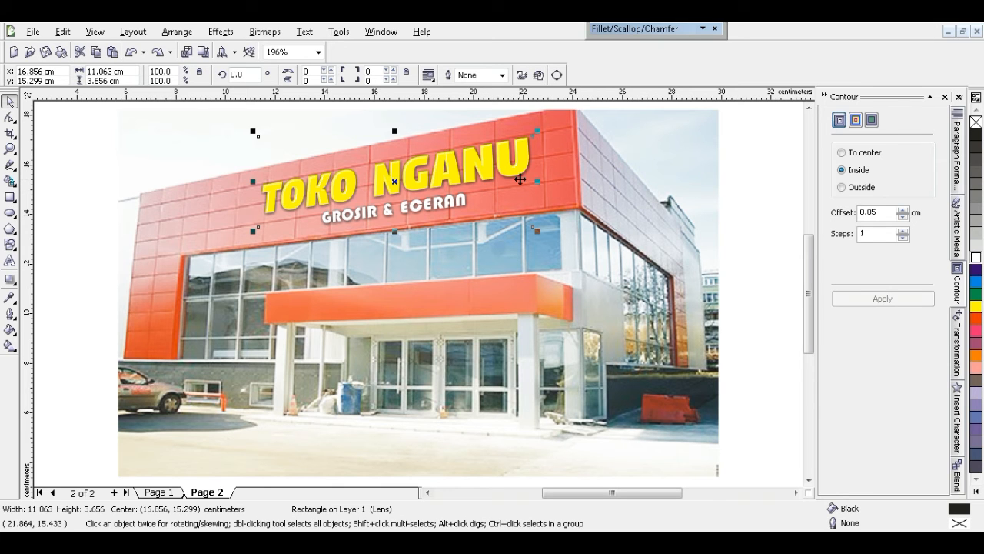
key(Delete)
click(289, 186)
click(10, 280)
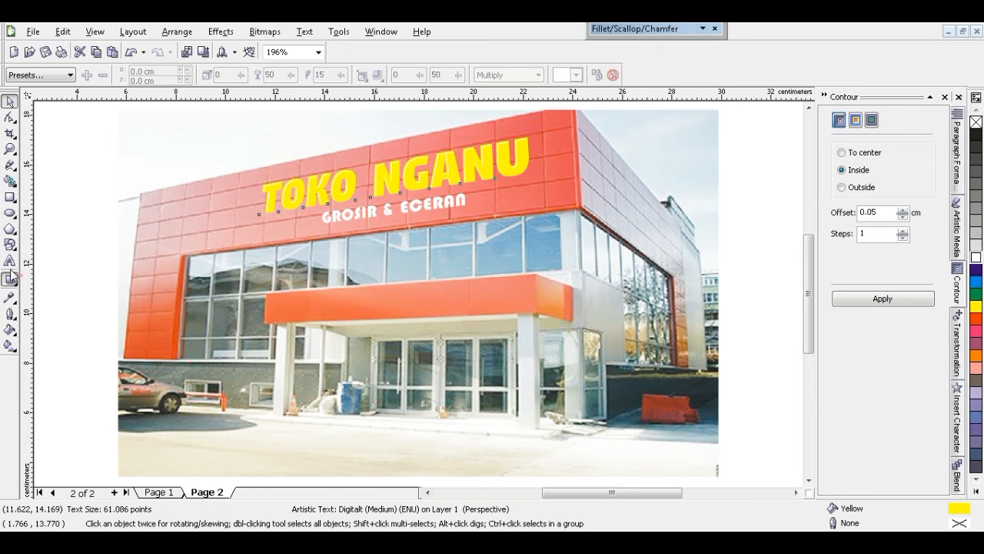
click(46, 74)
click(31, 94)
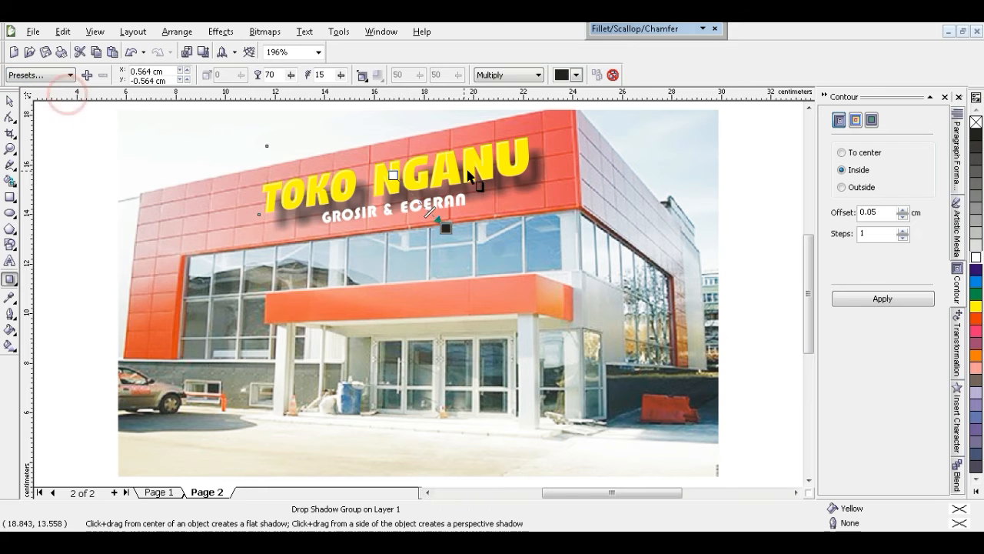
Set the TOKO NGANU shadow's feathering to 5 and its offset to about 0.118 cm right and 0.088 cm down
key(F2)
drag(260, 135, 590, 260)
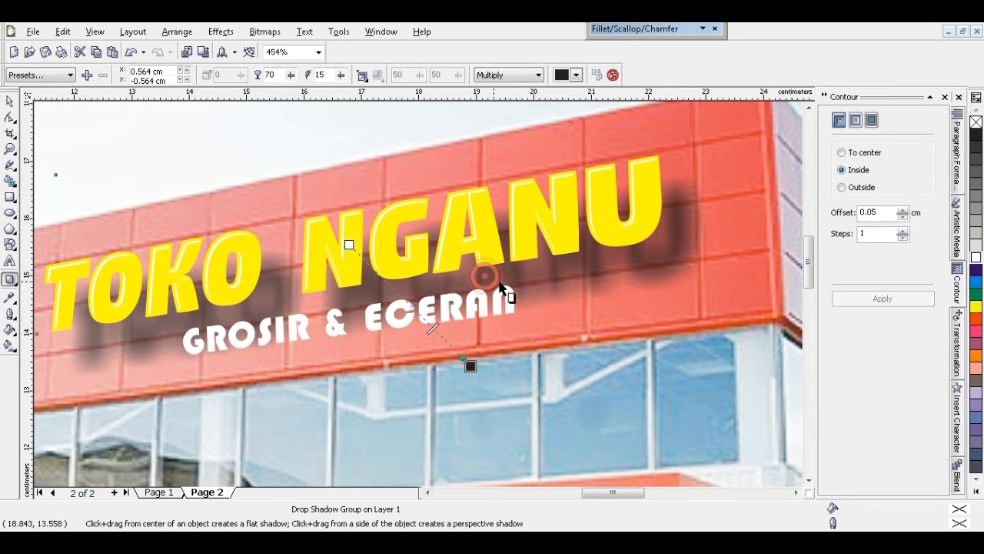
drag(470, 365, 454, 339)
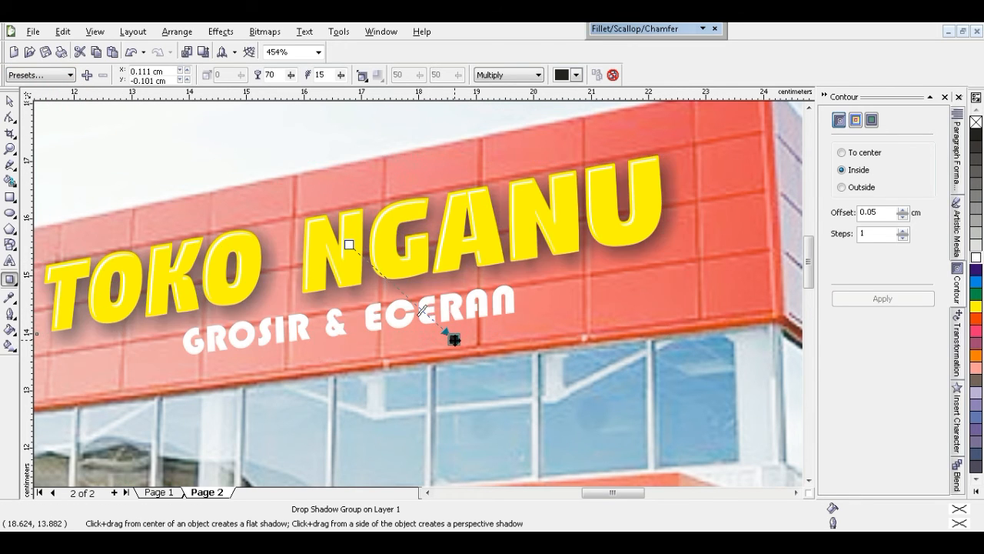
double_click(321, 74)
drag(455, 339, 439, 337)
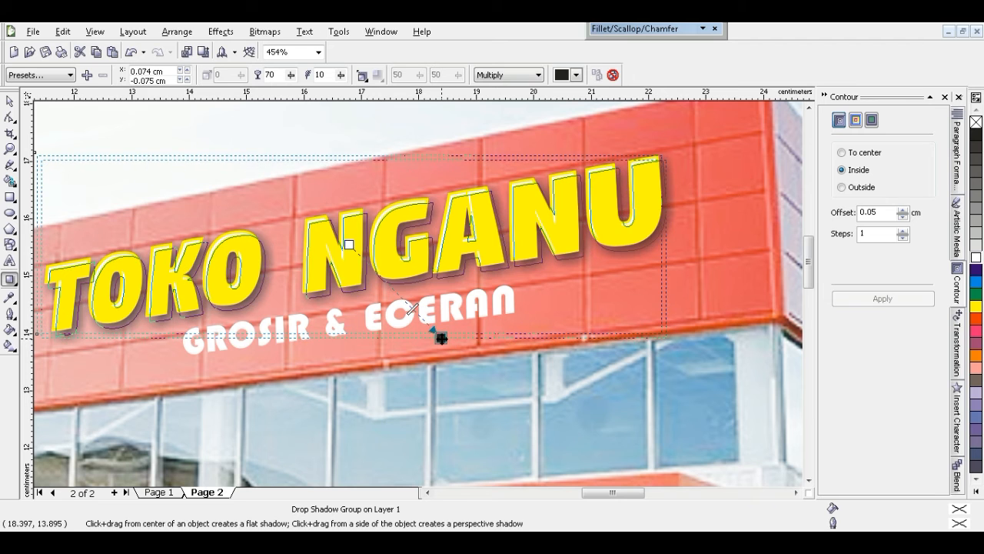
double_click(329, 75)
text(5)
key(Return)
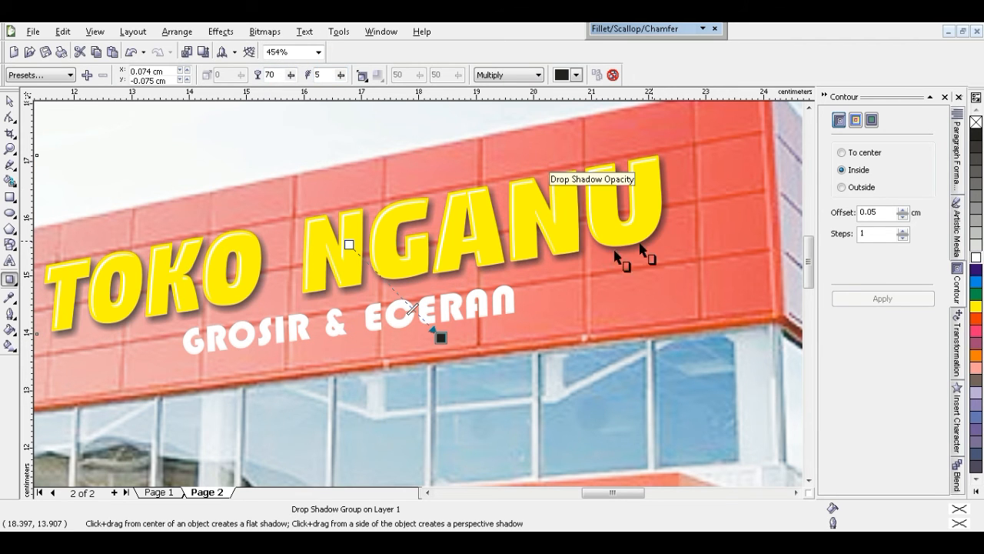
drag(440, 337, 475, 339)
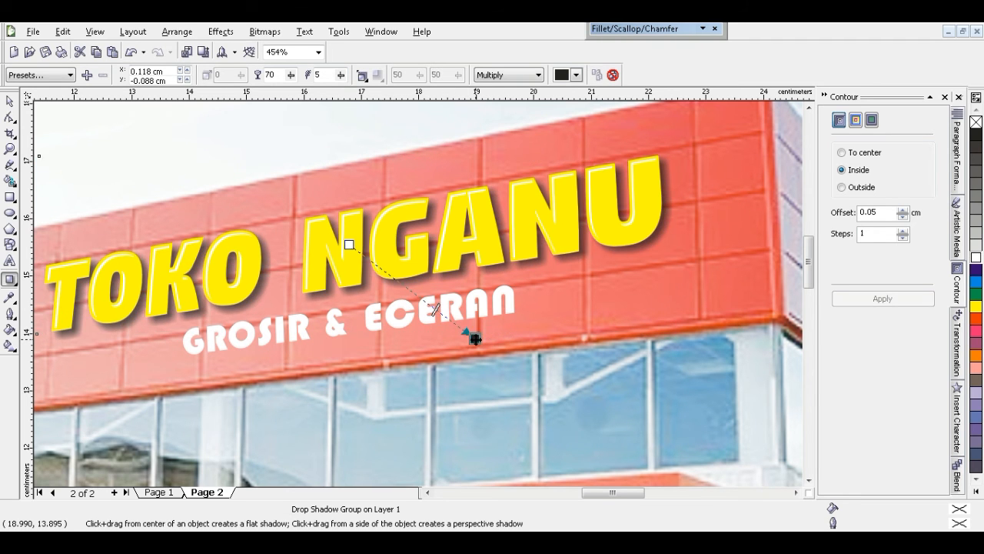
key(space)
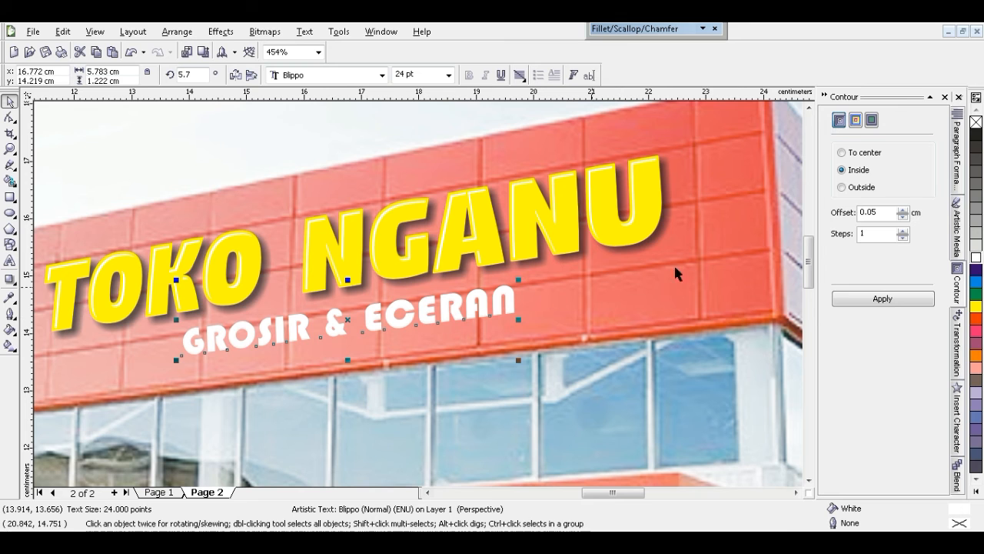
Add a drop shadow to the GROSIR & ECERAN text with feathering 5, offset about 0.108 cm right and 0.079 cm down
click(10, 279)
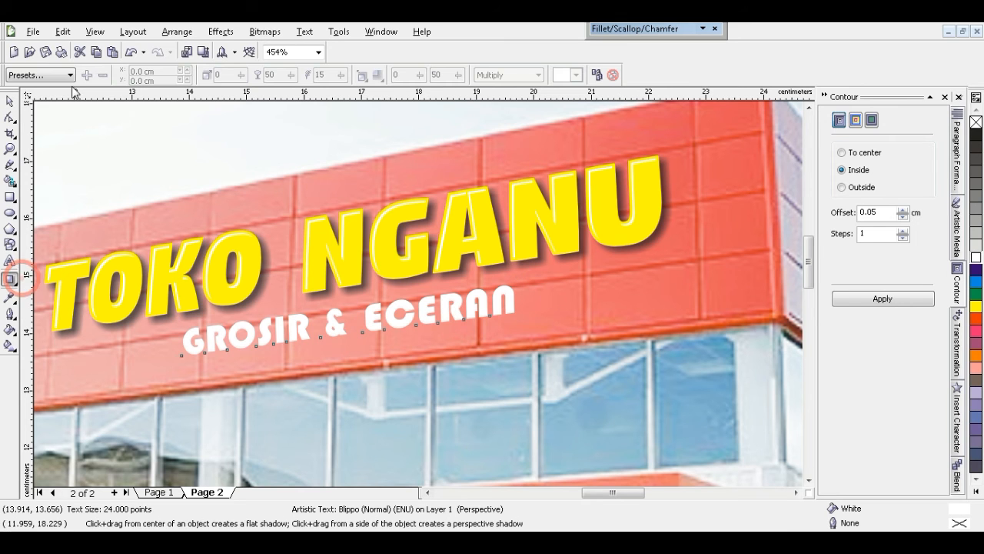
click(65, 76)
click(110, 121)
drag(347, 319, 397, 356)
double_click(323, 75)
text(5)
key(Return)
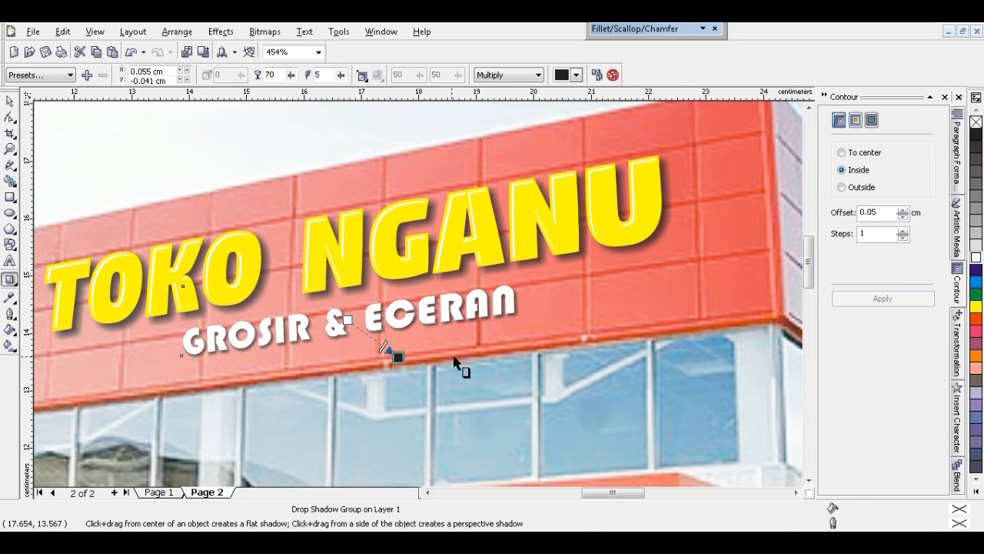
drag(398, 356, 402, 359)
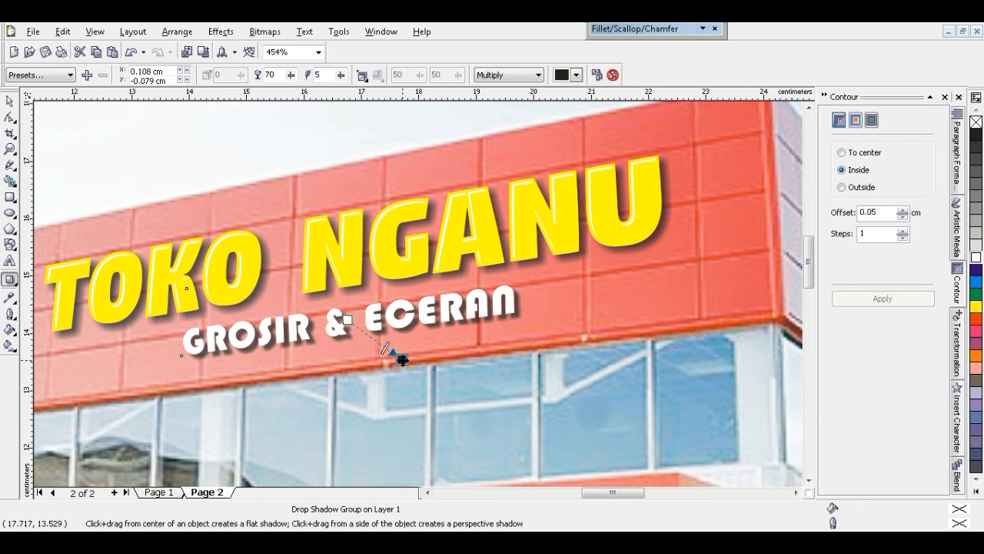
Tighten the TOKO NGANU shadow's offset to about 0.089 cm right and 0.068 cm down
drag(310, 273, 461, 375)
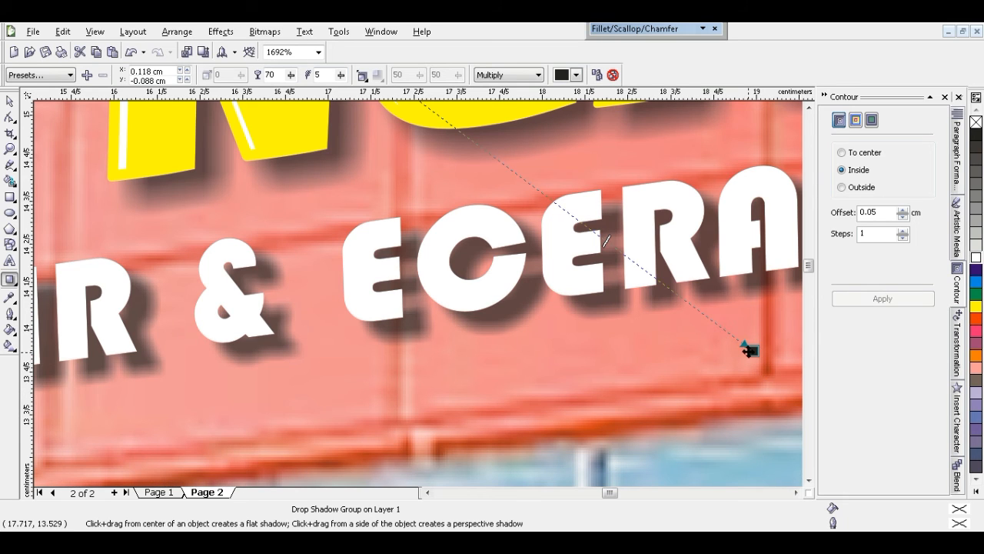
drag(749, 351, 743, 346)
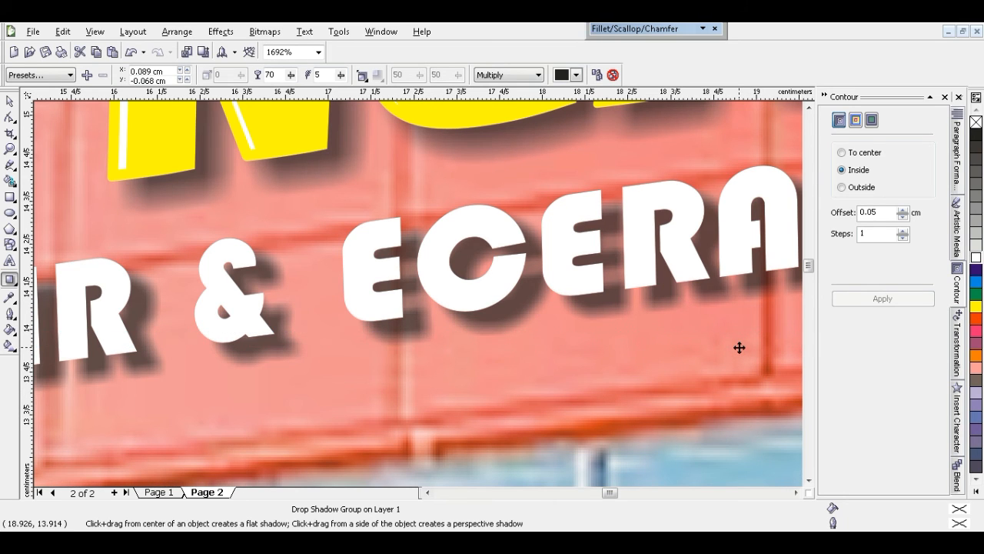
key(F4)
key(space)
click(788, 236)
Deselect the sign lettering and collapse the Contour docker to widen the drawing area
click(470, 205)
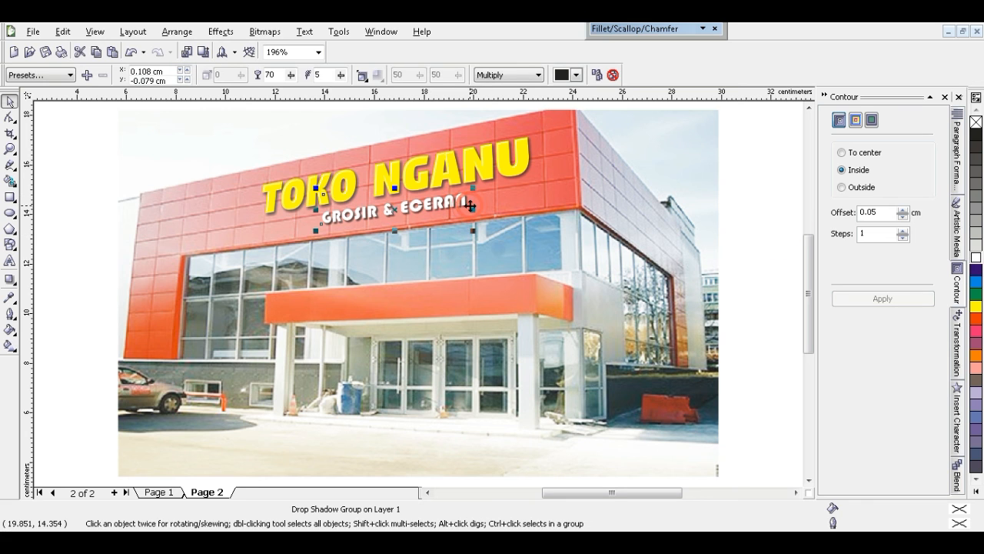
shift+click(537, 160)
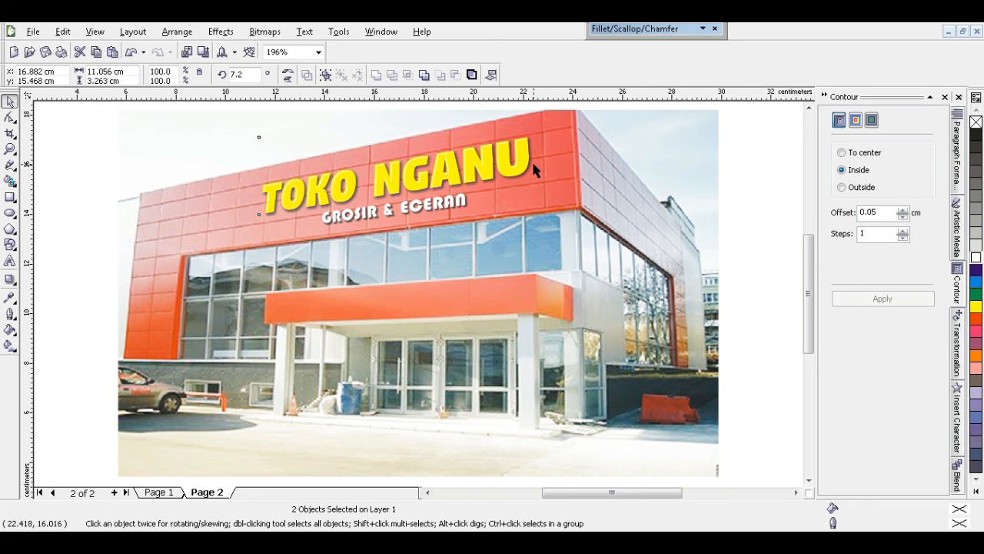
click(531, 159)
shift+click(533, 164)
click(737, 227)
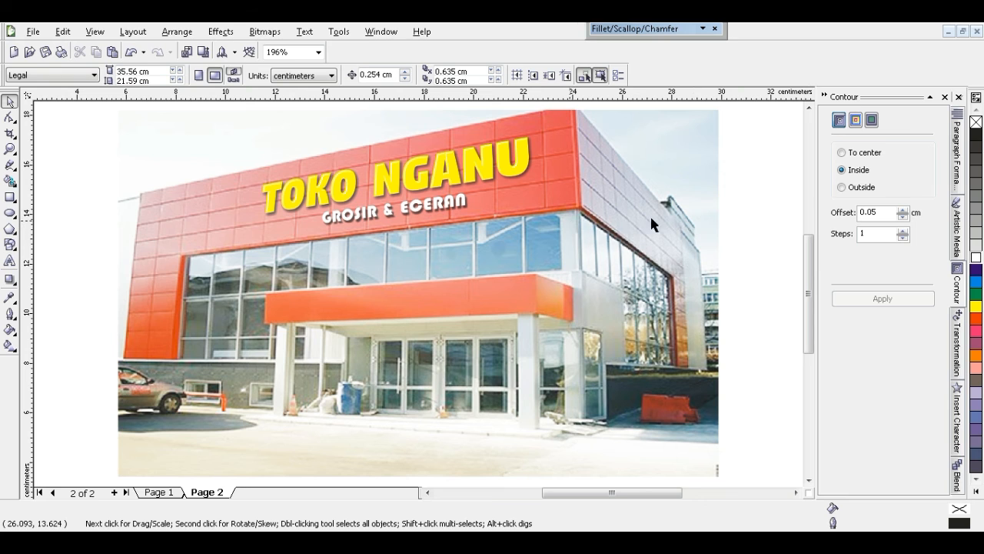
click(822, 96)
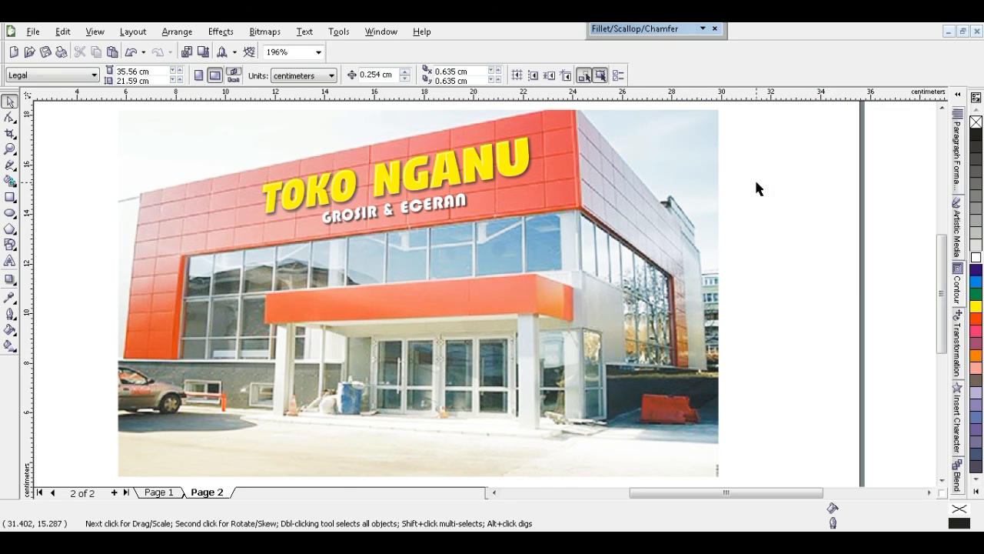
Add a flat bottom-right drop shadow preset to the white edge highlight on TOKO NGANU and bring its offset to 0 cm
click(407, 168)
drag(316, 137, 581, 252)
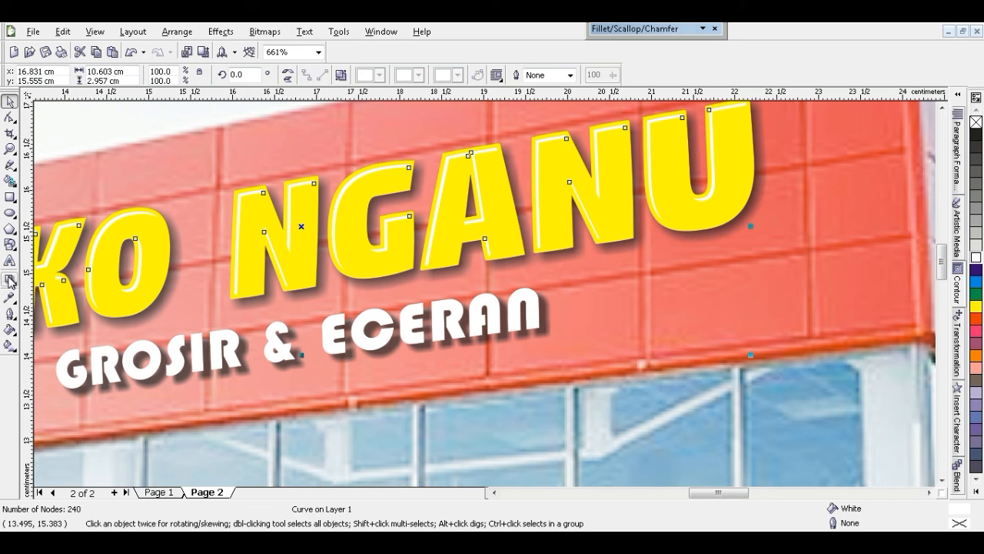
click(10, 279)
click(69, 74)
click(62, 96)
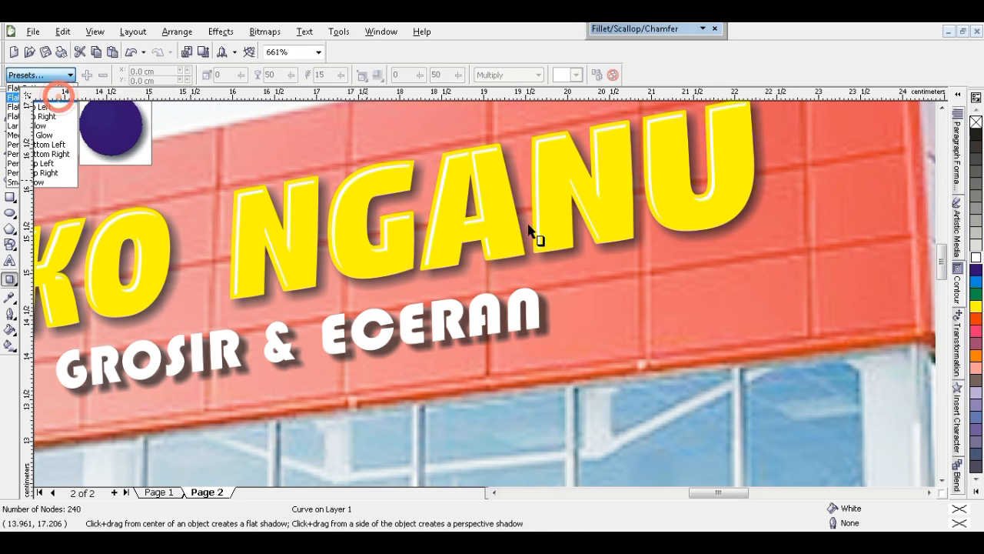
drag(475, 397, 422, 336)
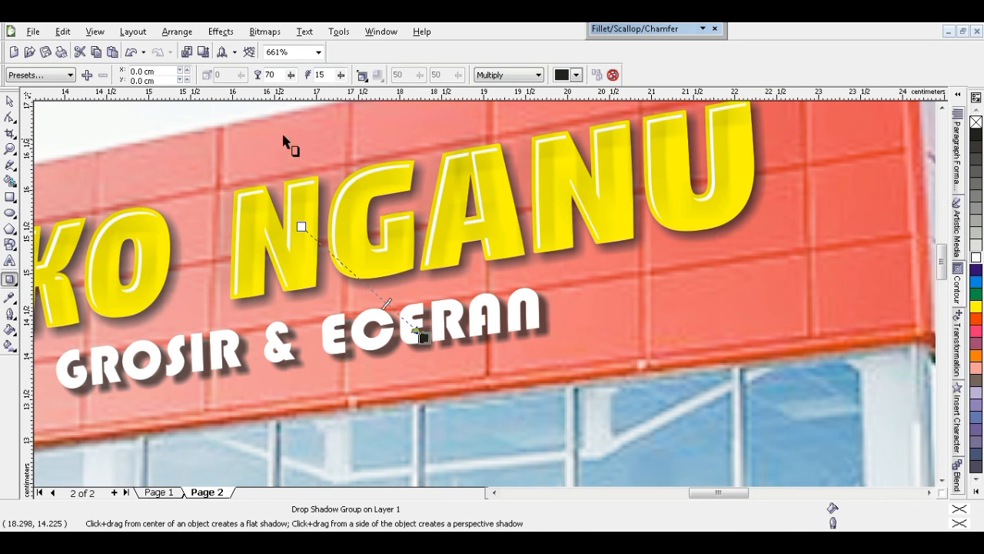
Try feathering values of 3 and 0 on the edge highlight's shadow and settle on 5
double_click(329, 75)
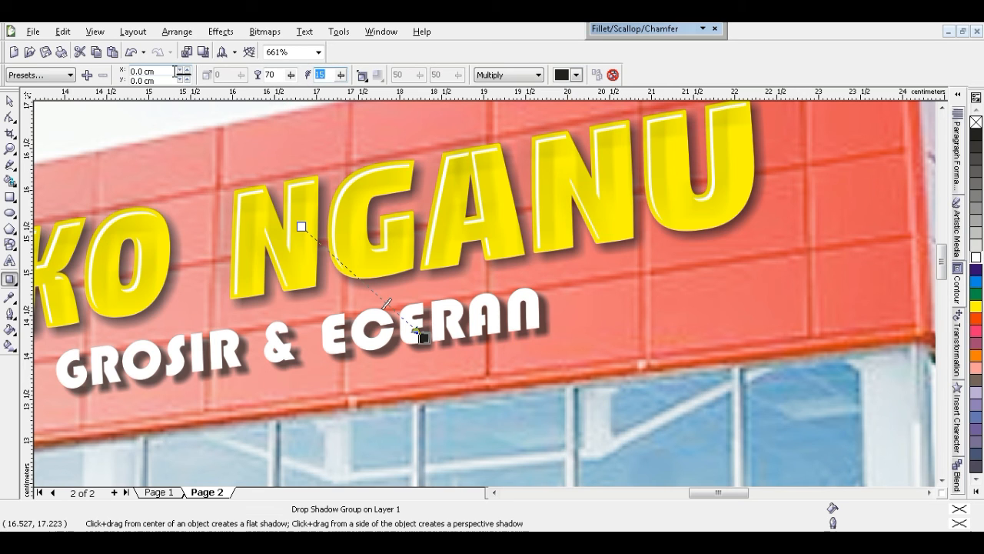
text(3)
key(Return)
double_click(329, 74)
text(0)
key(Return)
double_click(323, 74)
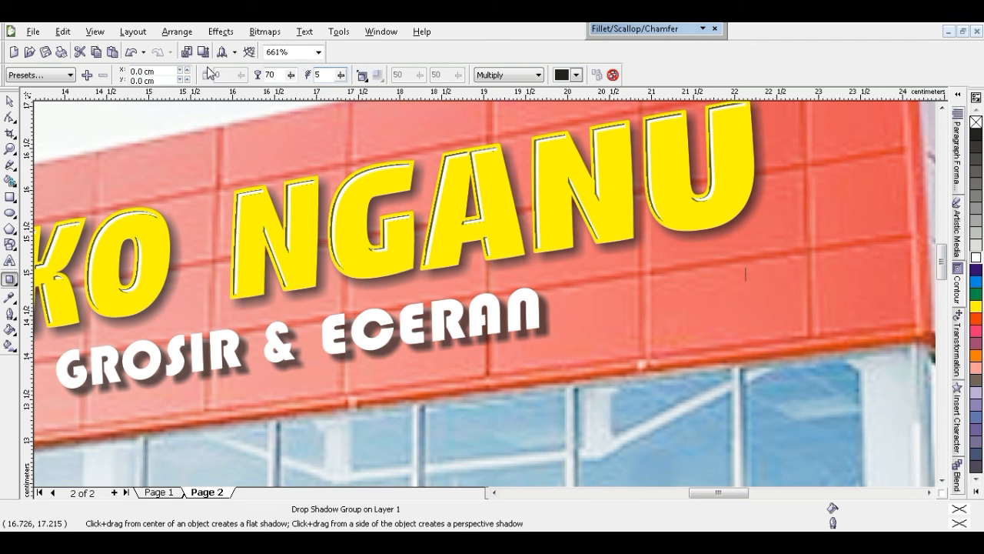
text(5)
key(Return)
key(space)
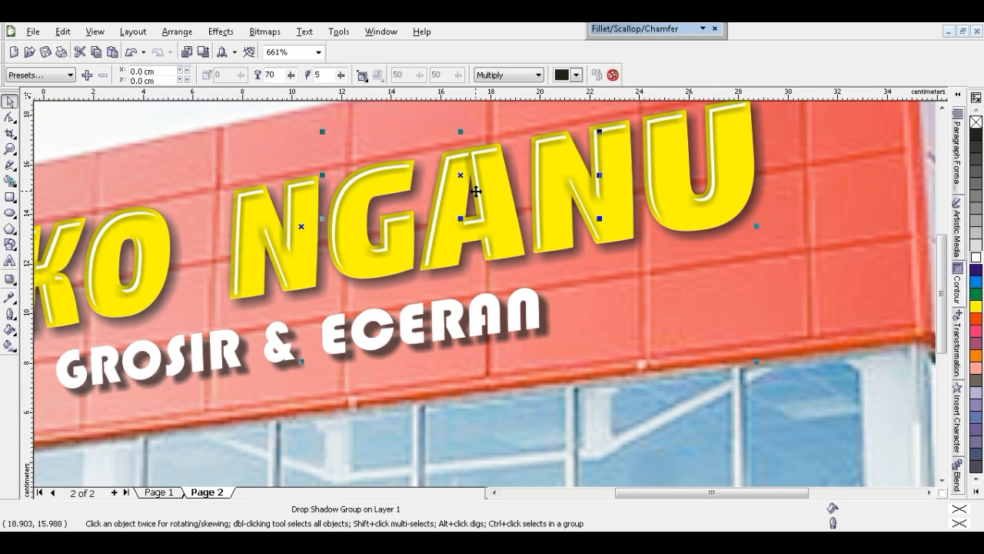
Break the drop shadow apart from the white edge highlight and move the highlight about 2.6 cm down, below the letters
key(F4)
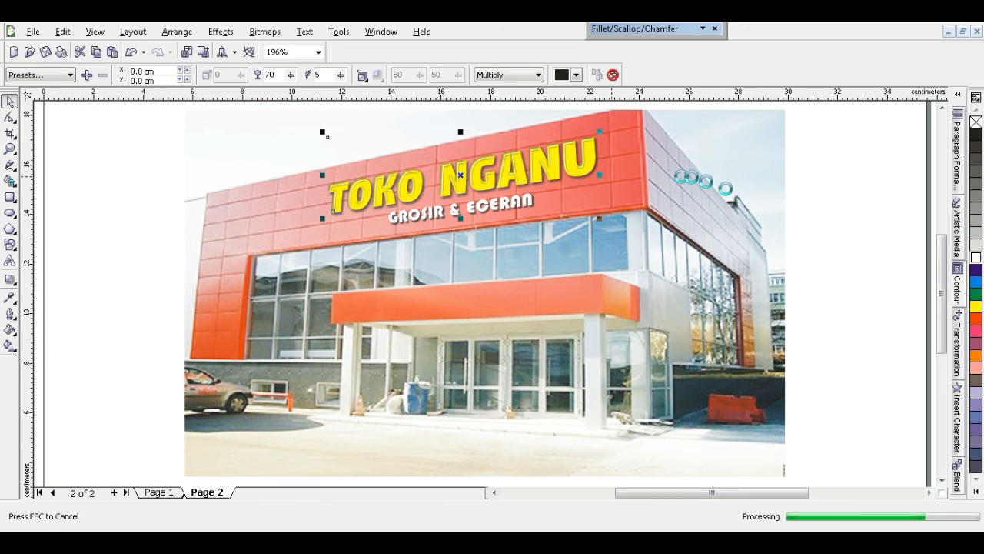
key(ctrl+k)
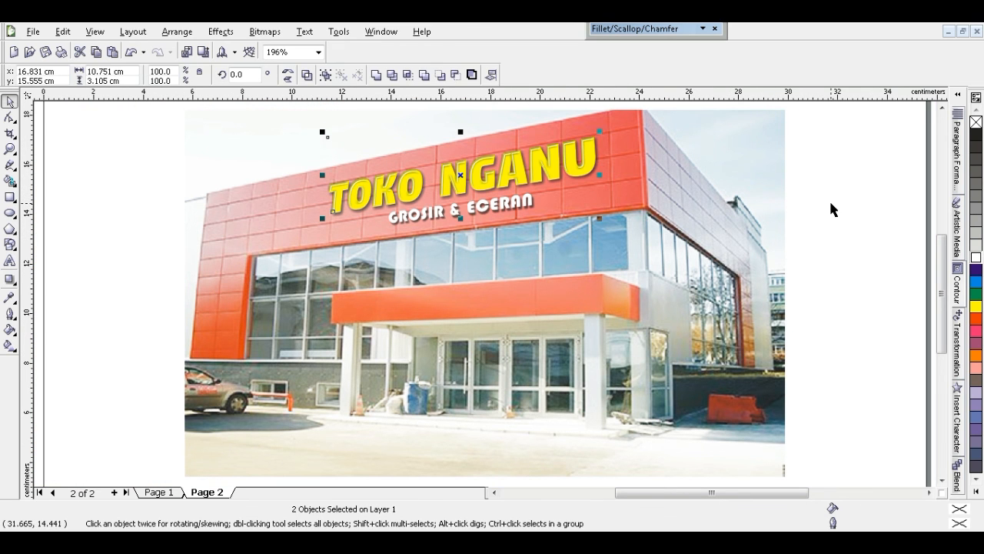
click(831, 202)
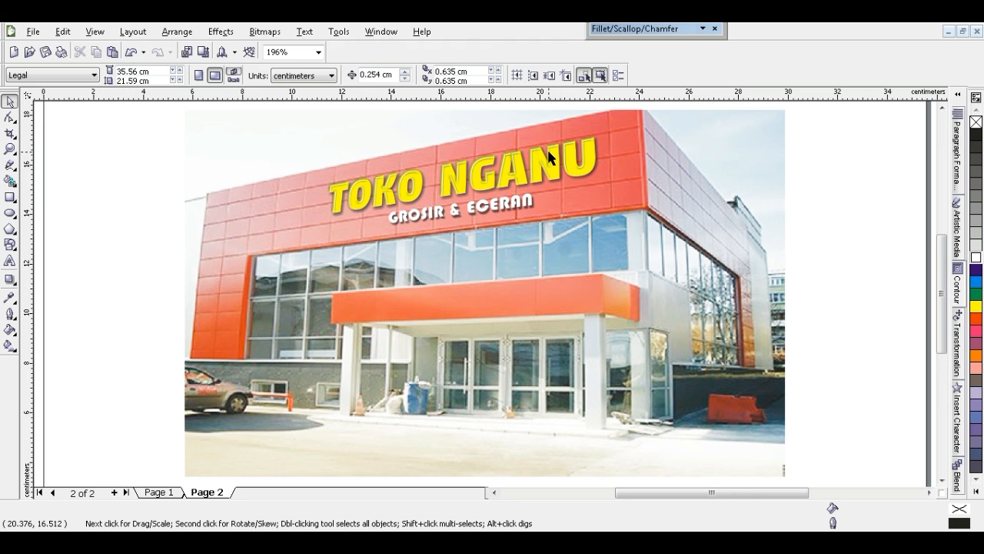
drag(549, 157, 601, 220)
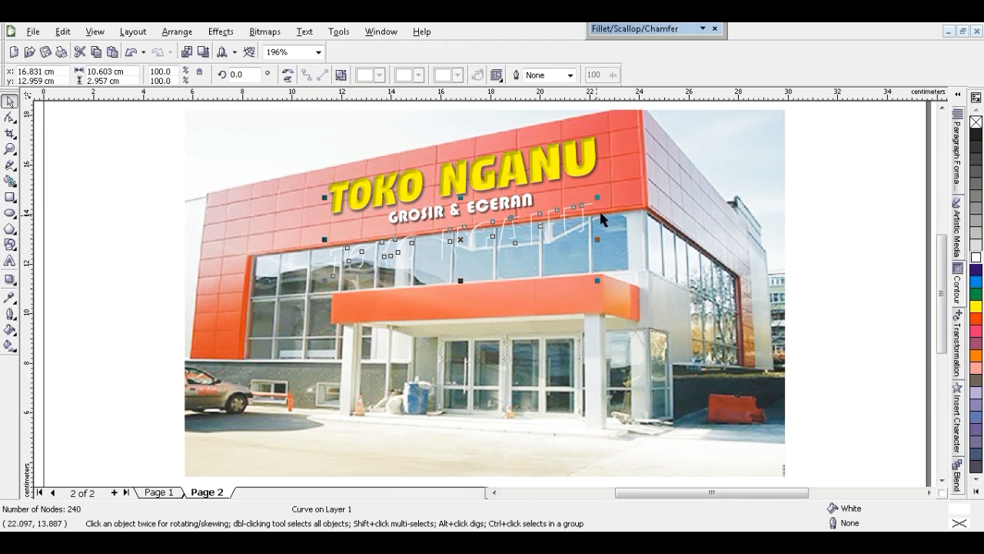
Delete the white edge highlight copy of TOKO NGANU lying over the windows below the sign
click(854, 224)
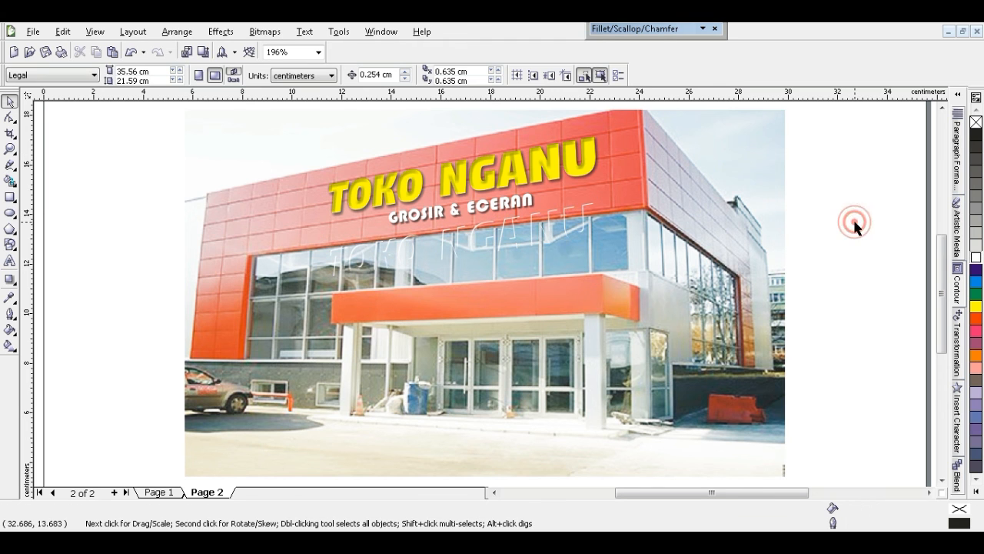
click(565, 224)
key(Delete)
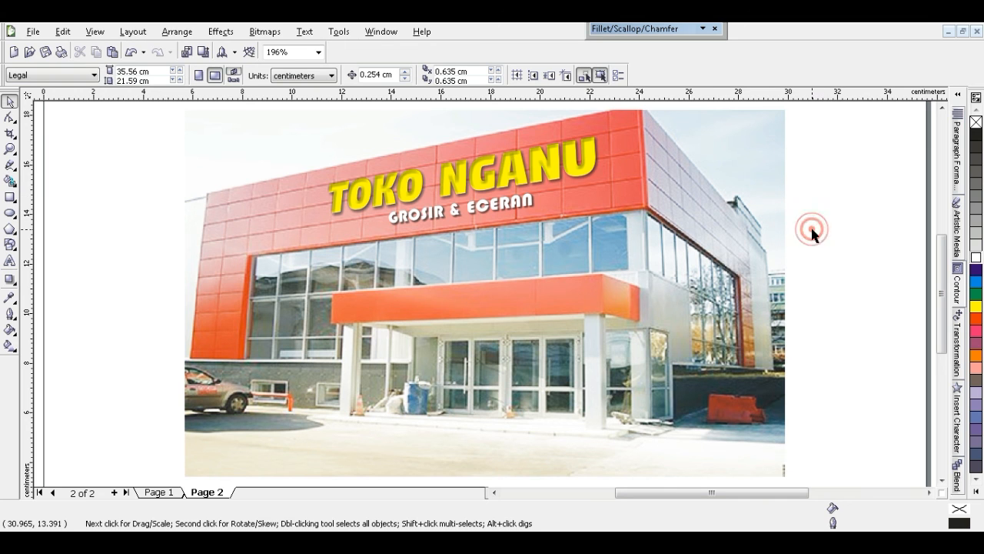
click(859, 247)
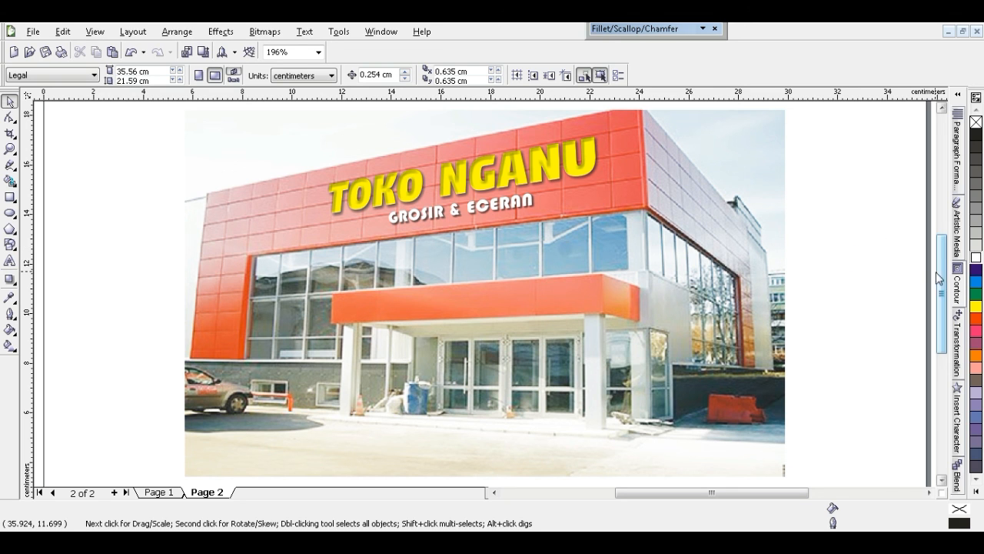
drag(945, 284, 918, 267)
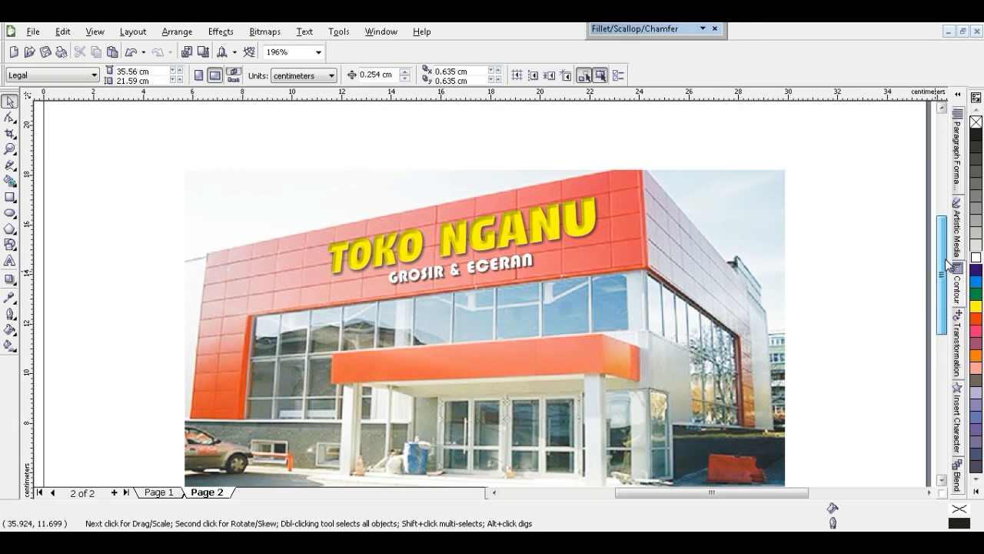
scroll(915, 260, down, 1)
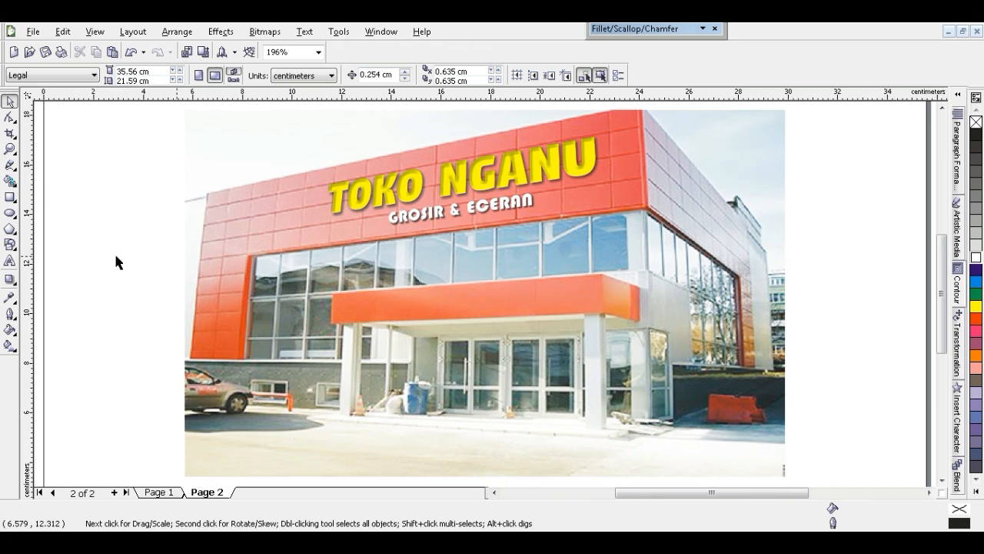
Add the artistic text "sekian video nya semoga bermanfaat" above the building's left side, shift it slightly up and left, and delete it
click(9, 262)
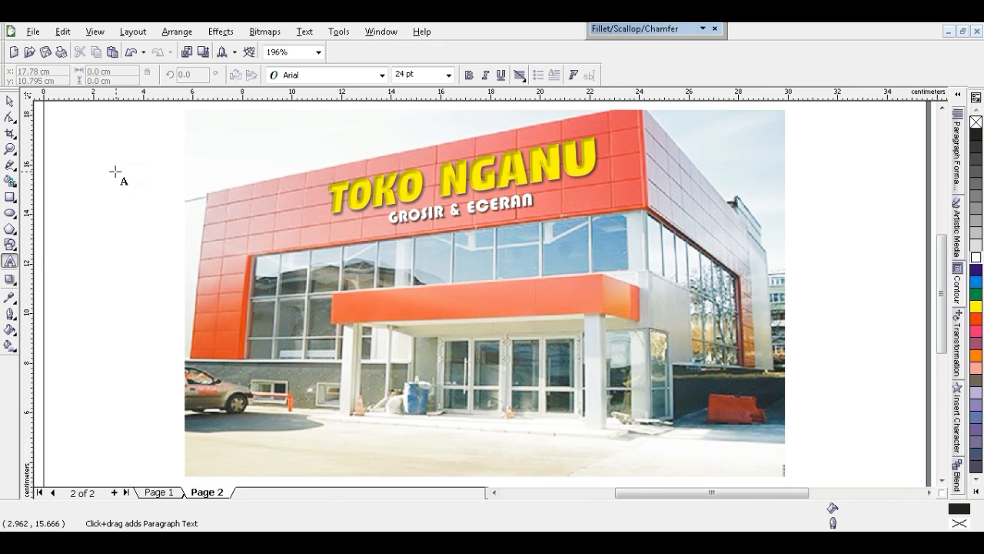
click(86, 147)
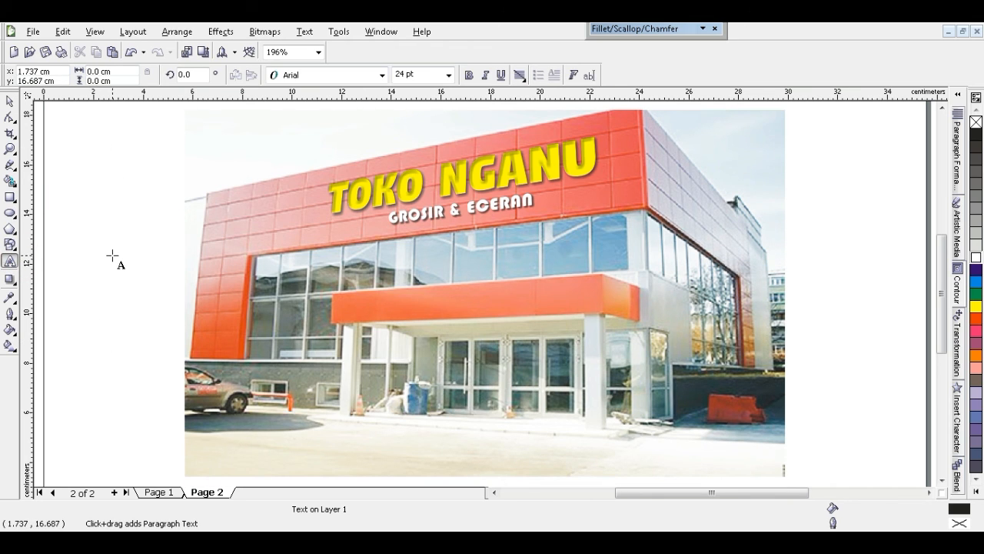
text(sekian)
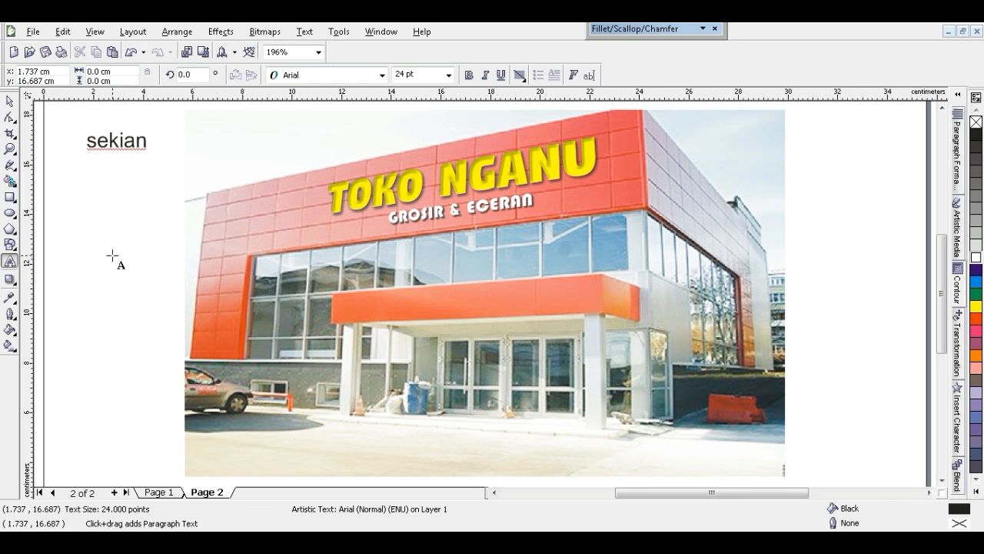
text( video n)
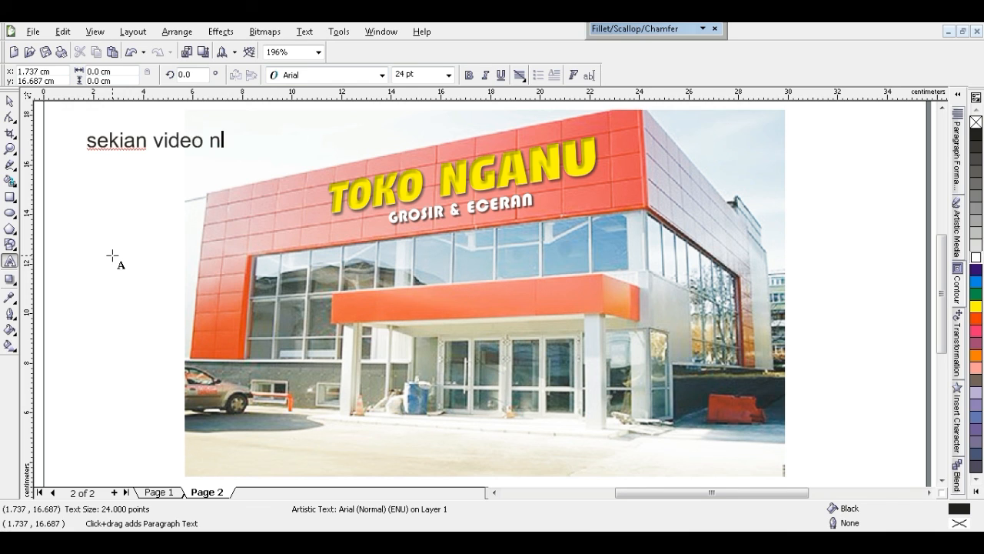
text(ya semol)
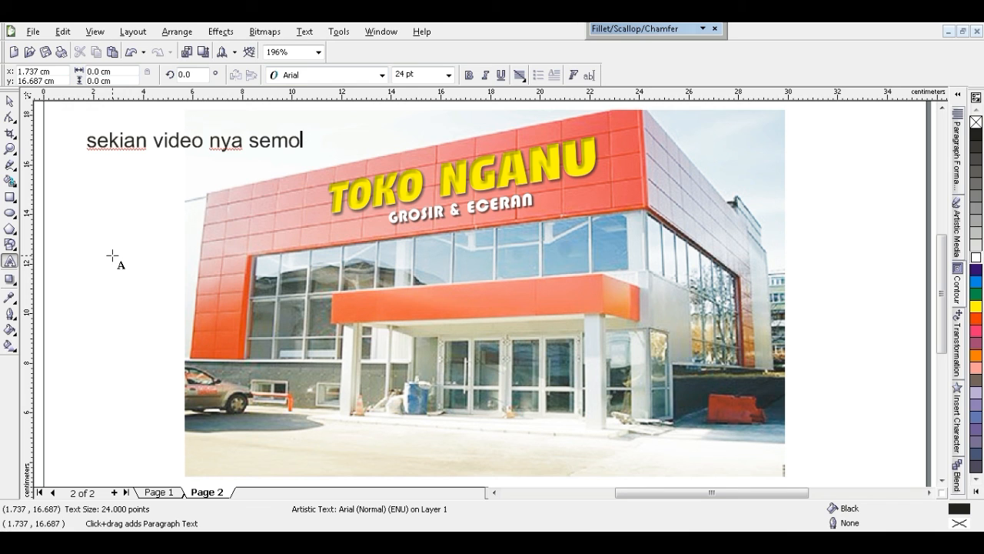
text(ga berman)
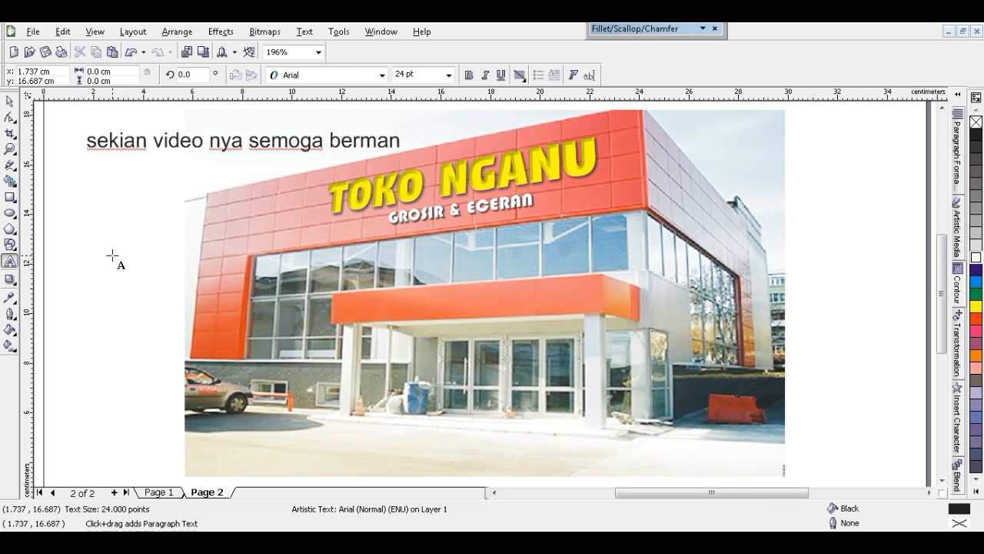
text(faat)
key(ctrl+space)
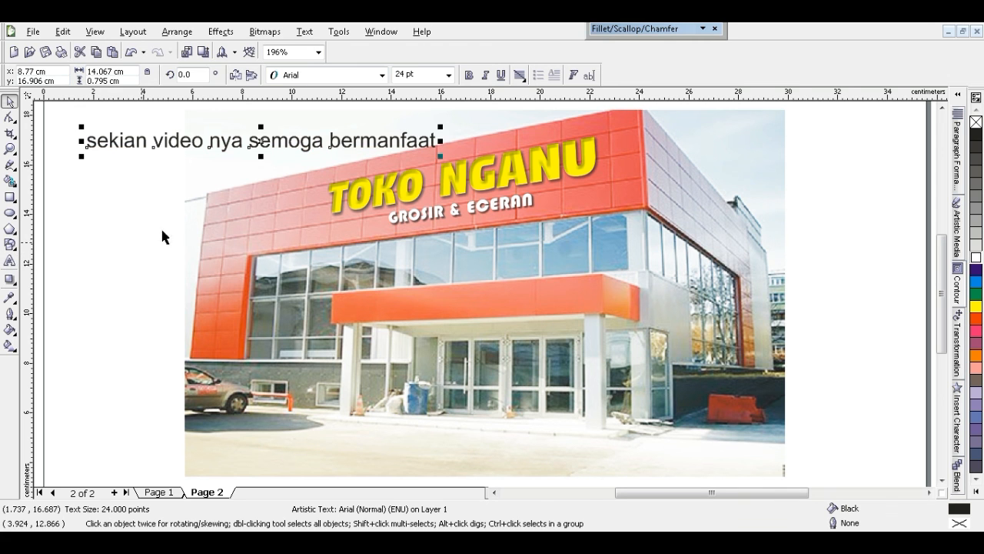
drag(256, 146, 241, 132)
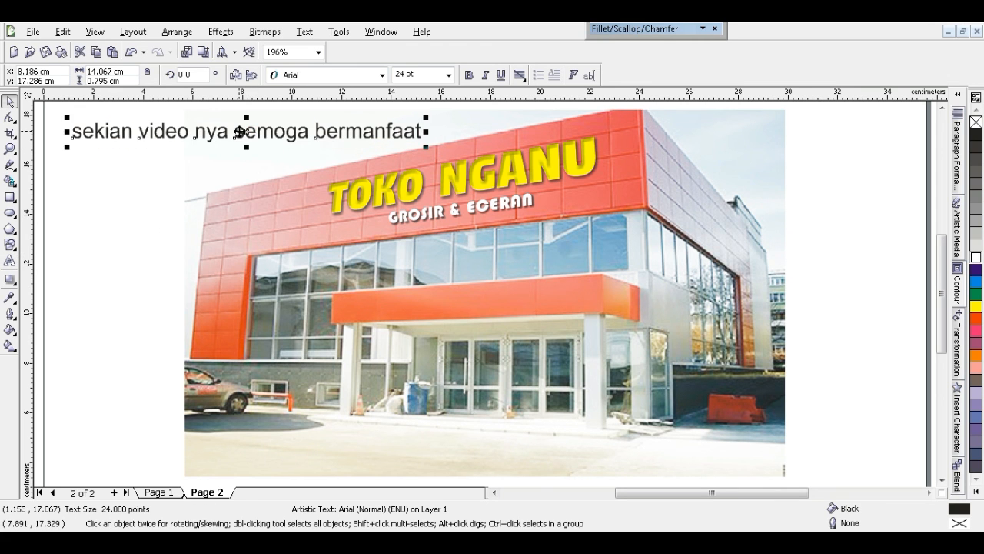
key(Delete)
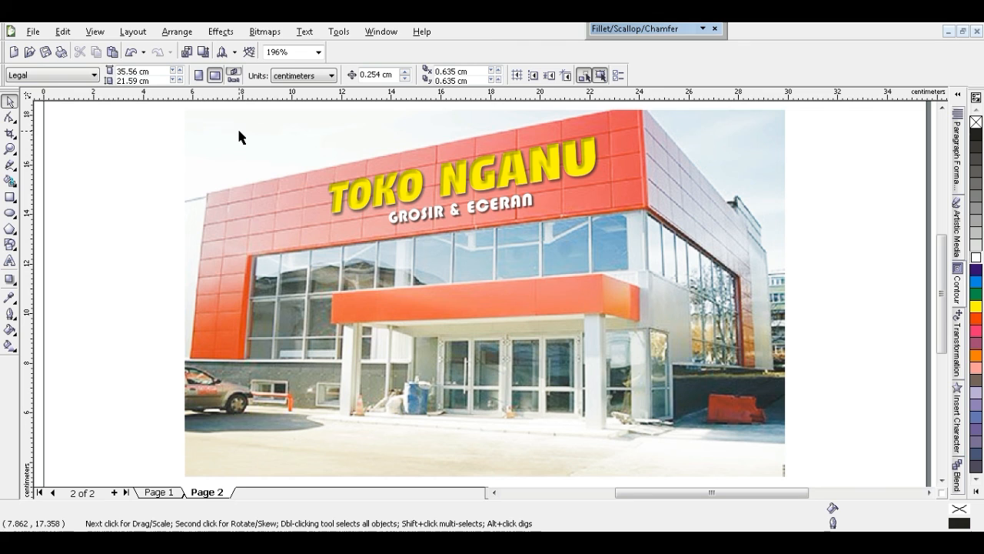